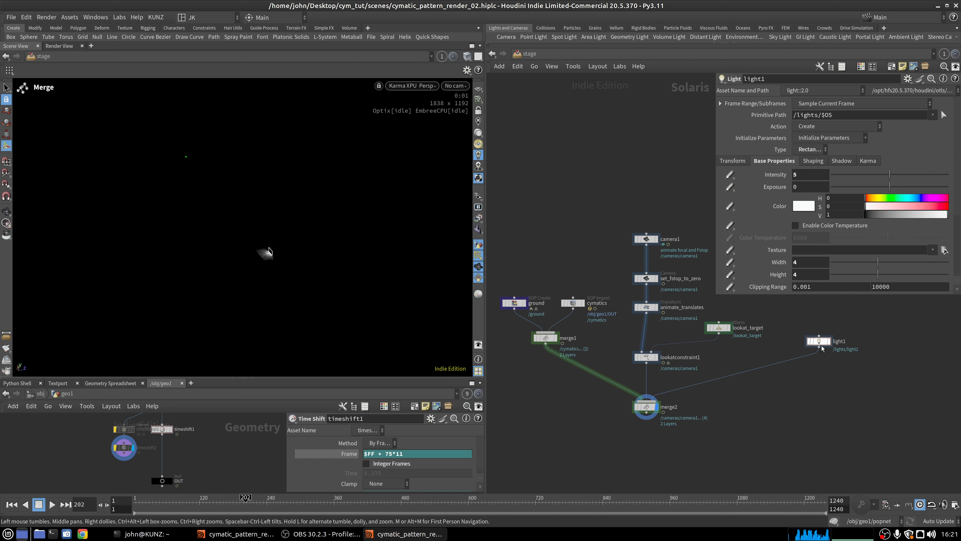
# Set light1's Karma Spread control to Set or Create and give it a value of 0.5
pyautogui.press('Return')
pyautogui.moveTo(285, 253); pyautogui.dragTo(276, 235)
pyautogui.click(868, 160)
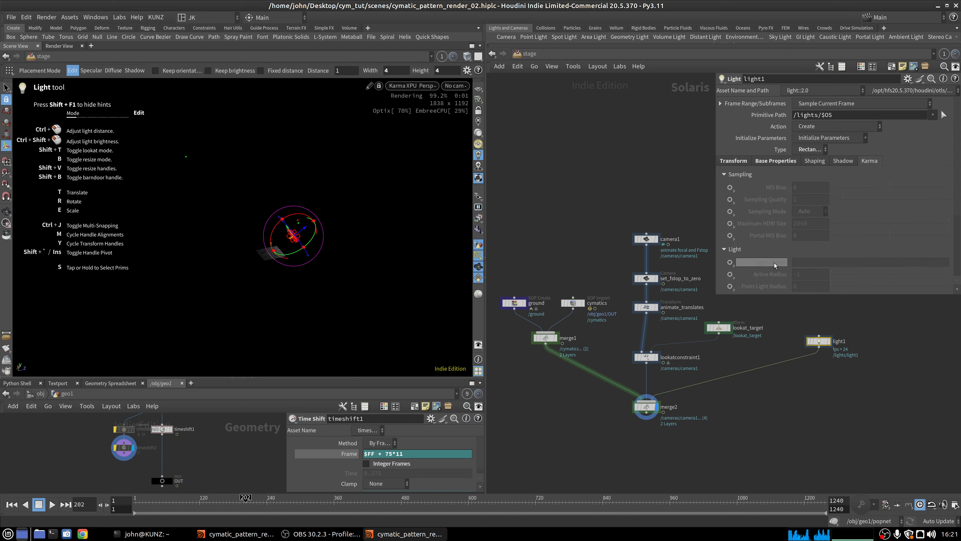
pyautogui.scroll(-3, 761, 263)
pyautogui.click(730, 282)
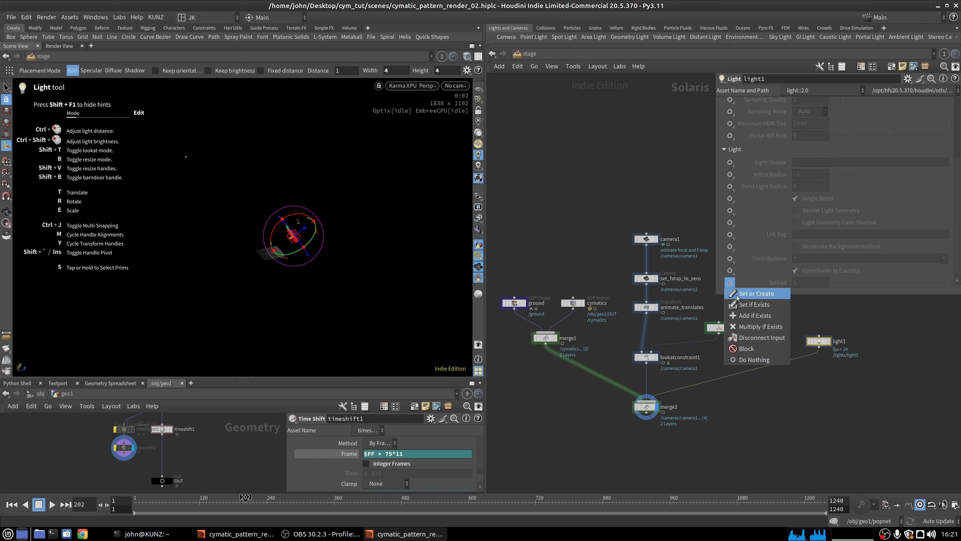
pyautogui.click(756, 293)
pyautogui.click(806, 284)
pyautogui.write('.5')
pyautogui.press('Return')
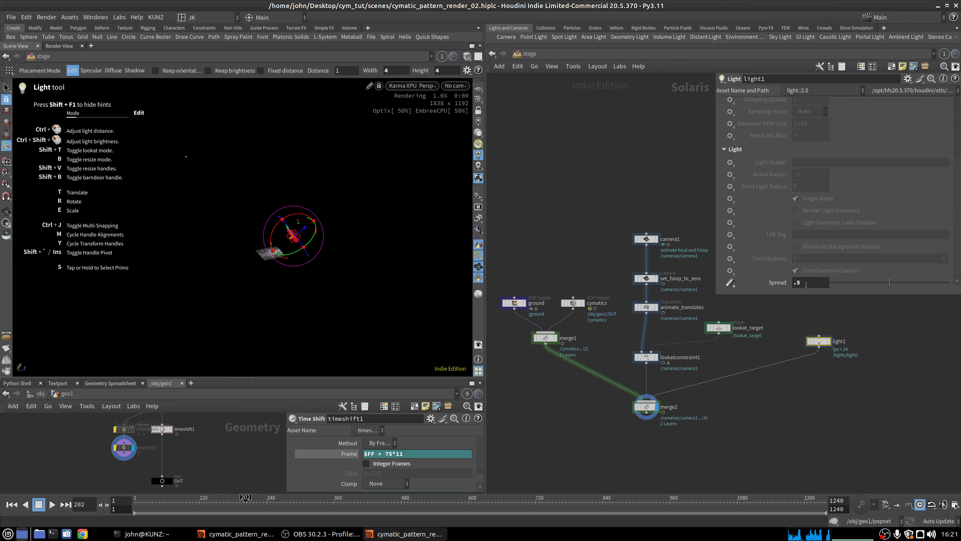
# Inspect the lit cymatic pattern up close, then through camera1 at frame 61
pyautogui.click(6, 88)
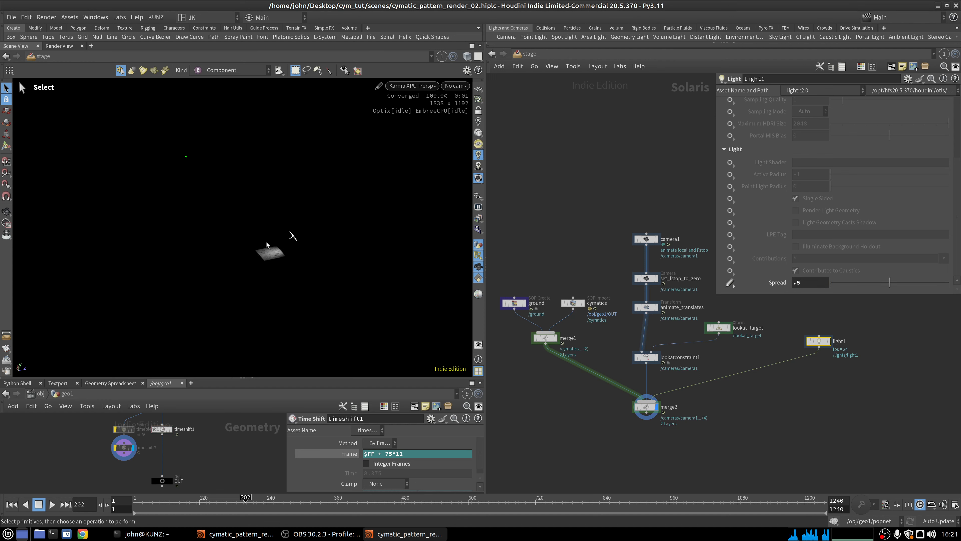
pyautogui.press('Escape')
pyautogui.scroll(5, 283, 251)
pyautogui.moveTo(284, 252); pyautogui.dragTo(293, 248)
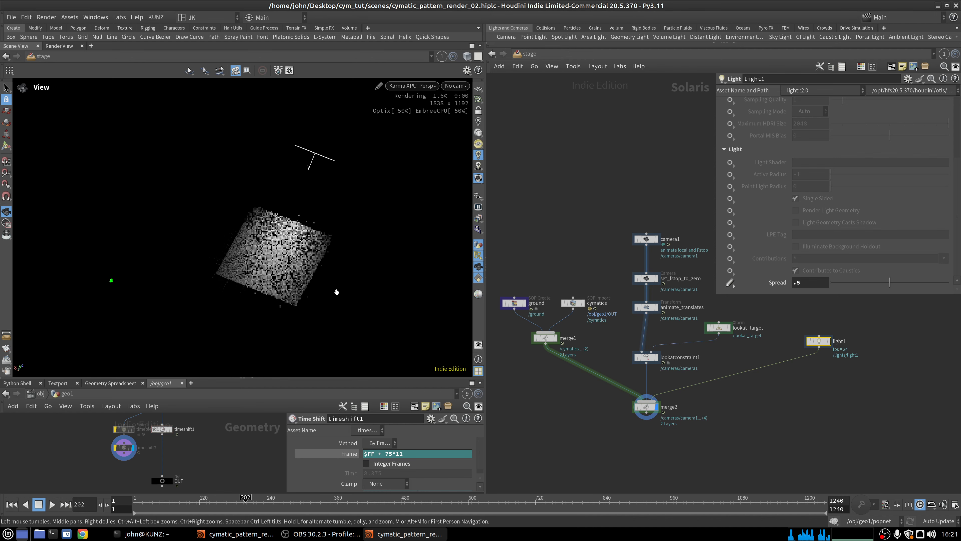
pyautogui.scroll(3, 294, 248)
pyautogui.press('s')
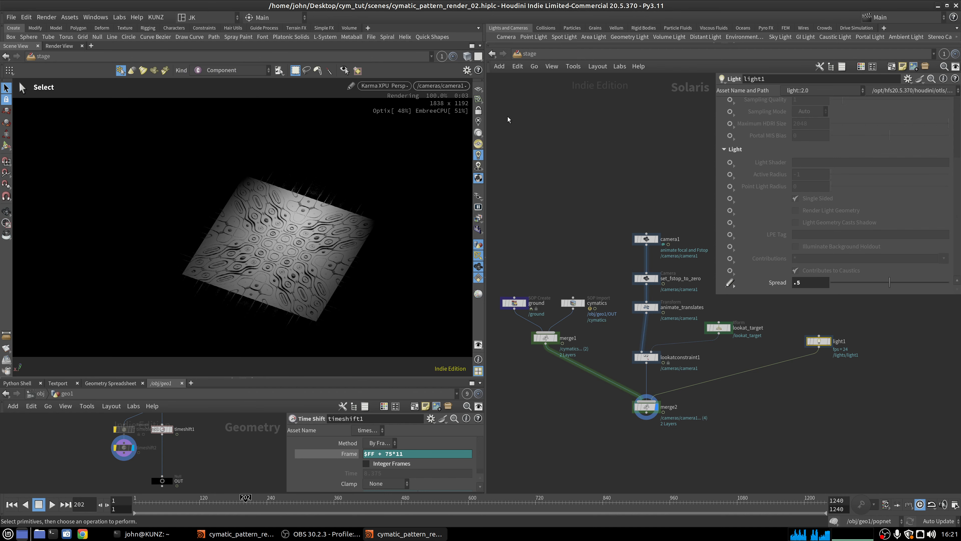
pyautogui.click(226, 499)
pyautogui.click(166, 499)
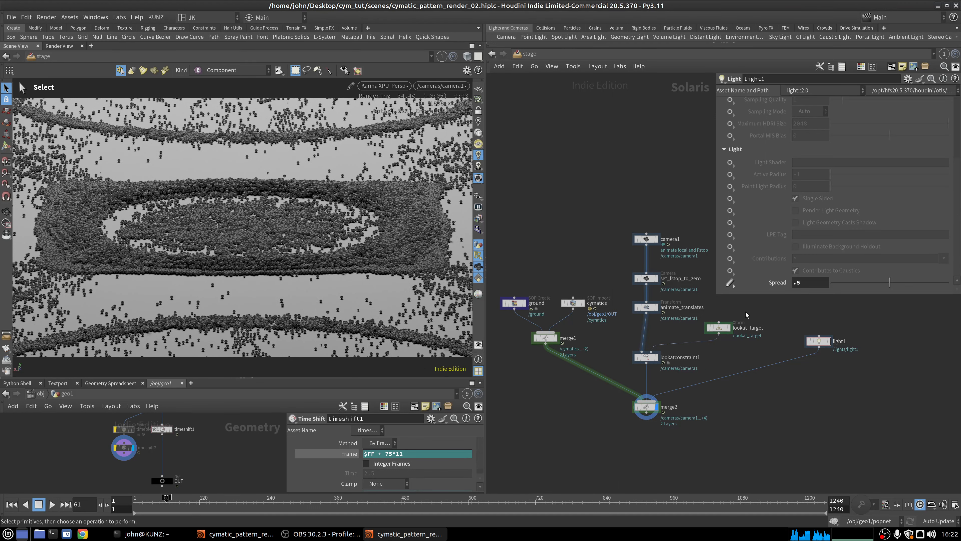
# Add a Material Library node beside merge2 in the stage network and connect it into merge2
pyautogui.moveTo(716, 294); pyautogui.dragTo(731, 268)
pyautogui.moveTo(779, 421); pyautogui.dragTo(735, 358, button='middle')
pyautogui.press('Tab')
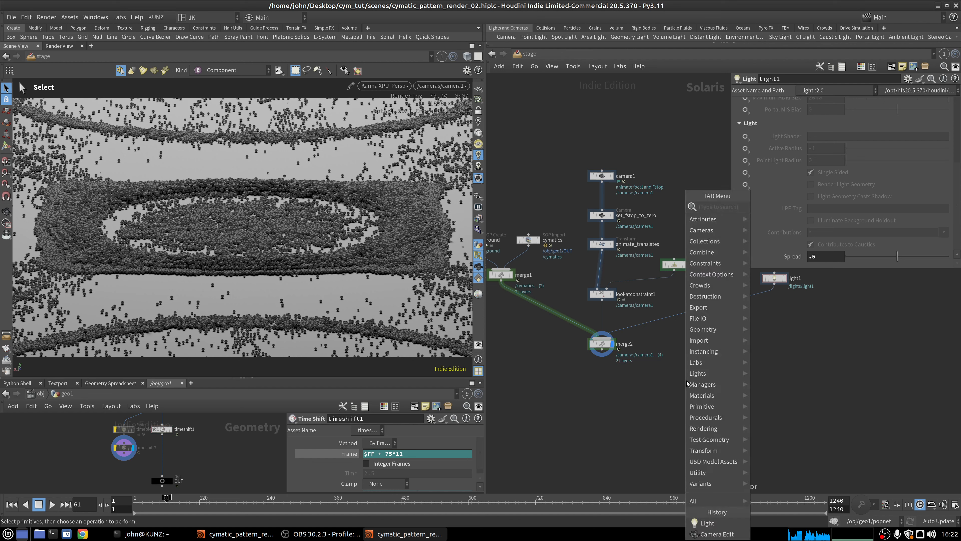
pyautogui.write('mat')
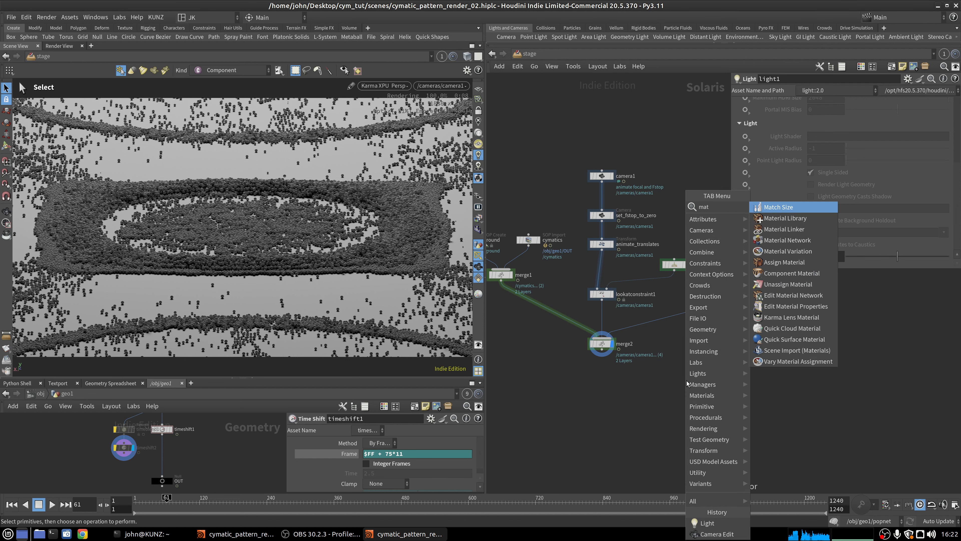
pyautogui.press('Down')
pyautogui.press('Return')
pyautogui.press('Return')
pyautogui.click(702, 344)
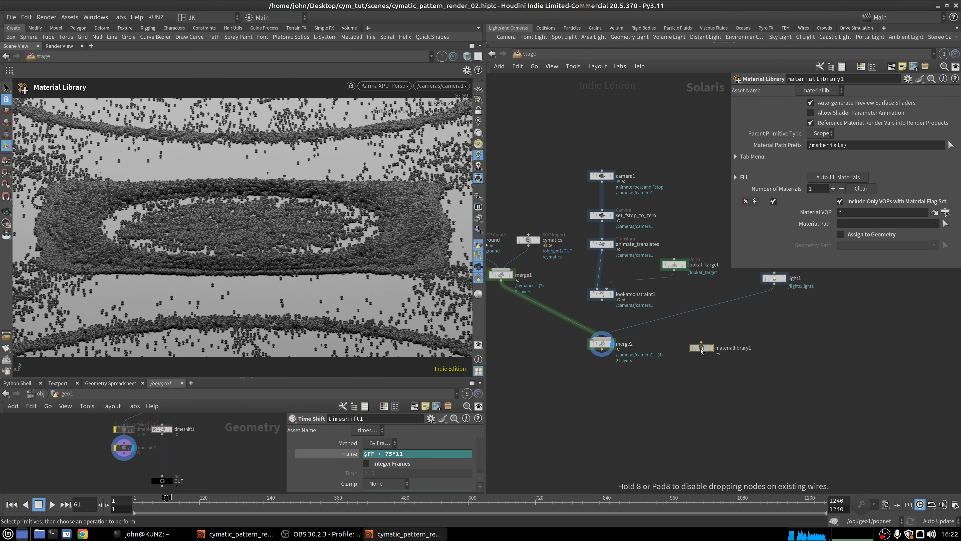
pyautogui.click(702, 349)
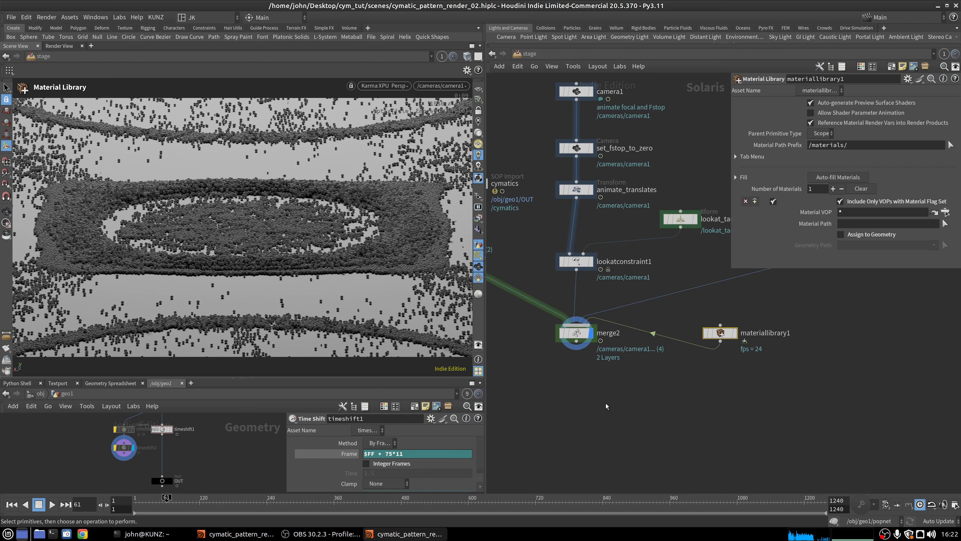
# Append an Assign Material node after merge2 and move materiallibrary1 farther away from the merge
pyautogui.scroll(3, 605, 403)
pyautogui.press('Tab')
pyautogui.write('assign')
pyautogui.press('Return')
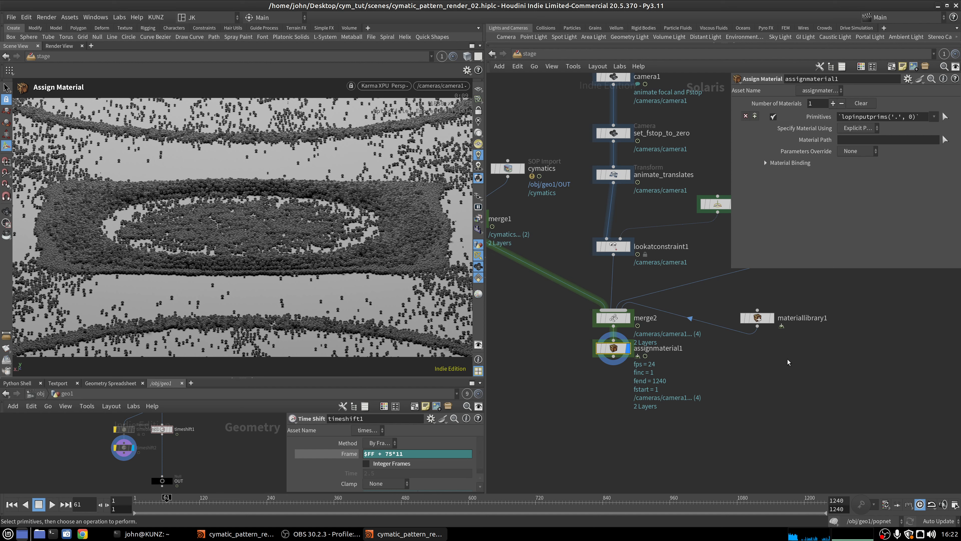
pyautogui.scroll(-2, 757, 369)
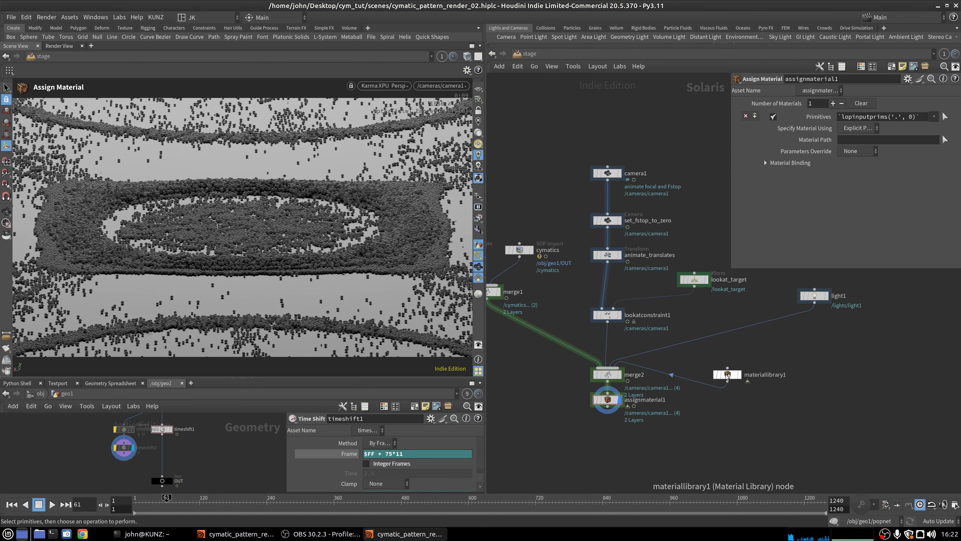
pyautogui.scroll(-2, 726, 376)
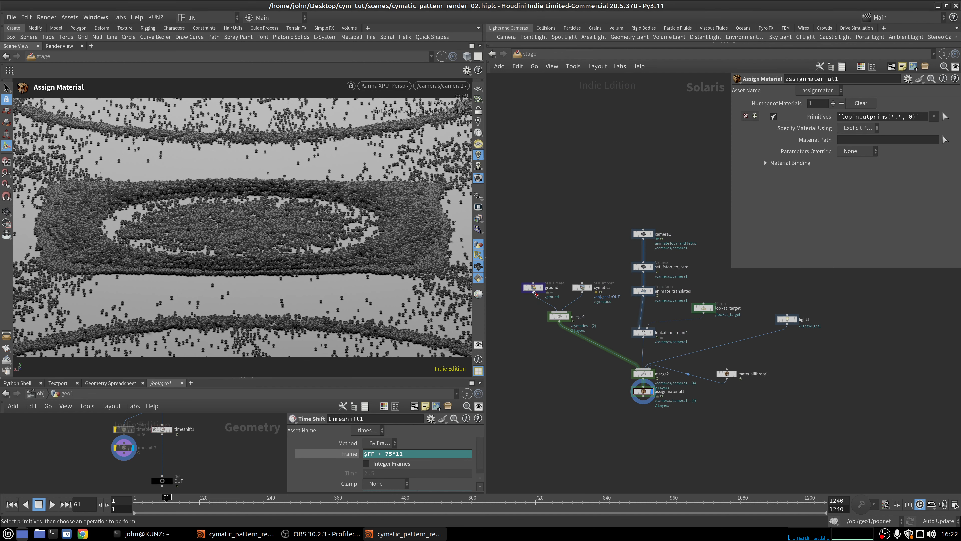
pyautogui.scroll(3, 719, 344)
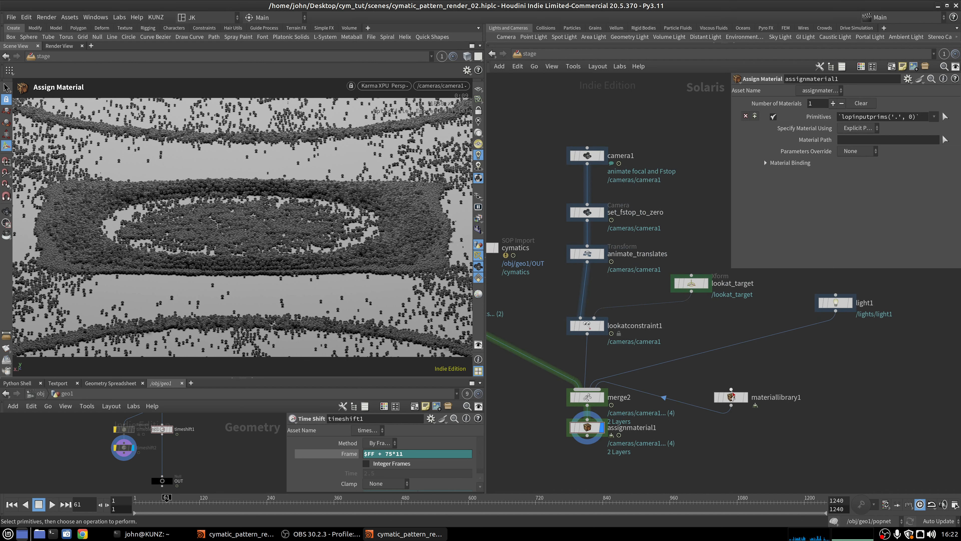
pyautogui.moveTo(732, 396); pyautogui.dragTo(798, 385)
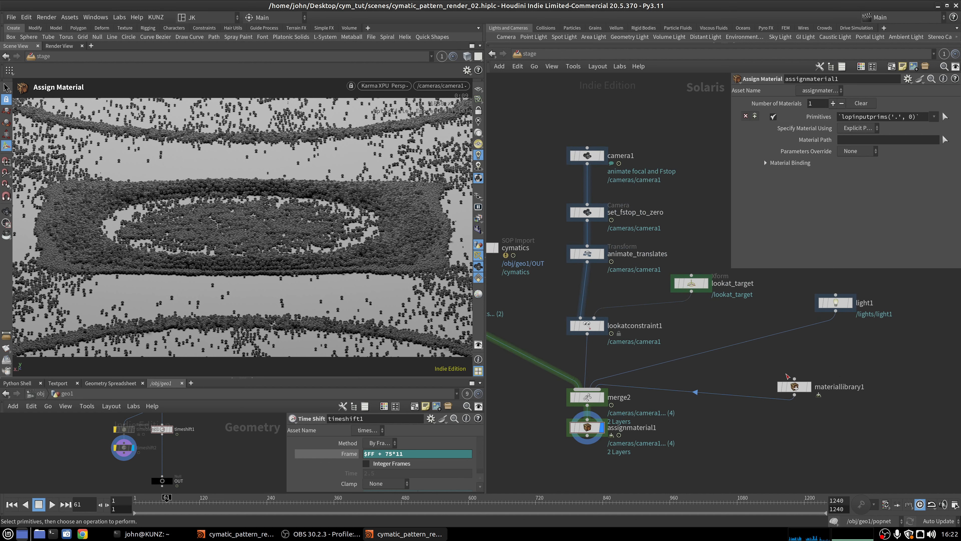
pyautogui.scroll(-3, 756, 373)
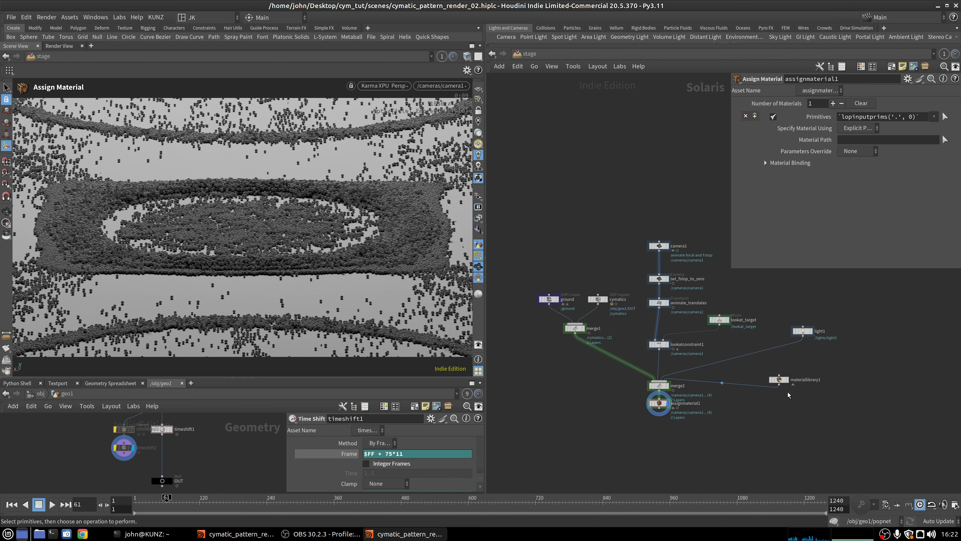
# Create a USD MaterialX Builder inside materiallibrary1 and name it ground
pyautogui.doubleClick(777, 377)
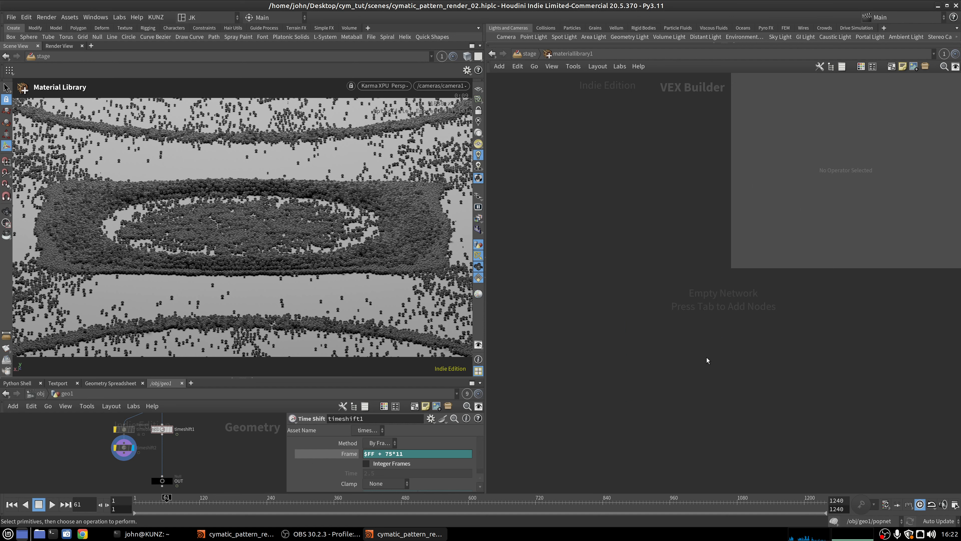
pyautogui.press('Tab')
pyautogui.write('mat')
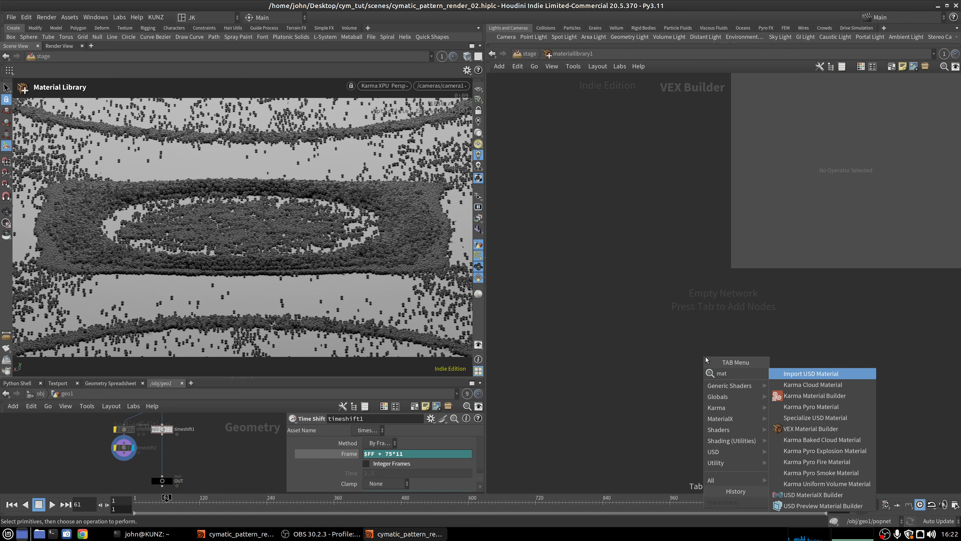
pyautogui.click(810, 495)
pyautogui.click(644, 352)
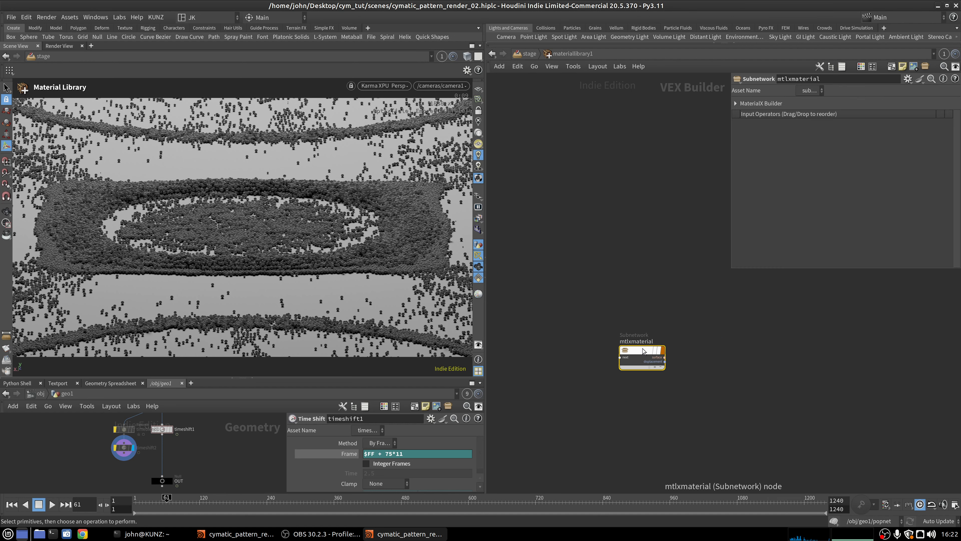
pyautogui.moveTo(644, 353); pyautogui.dragTo(636, 324)
pyautogui.doubleClick(636, 314)
pyautogui.write('ground')
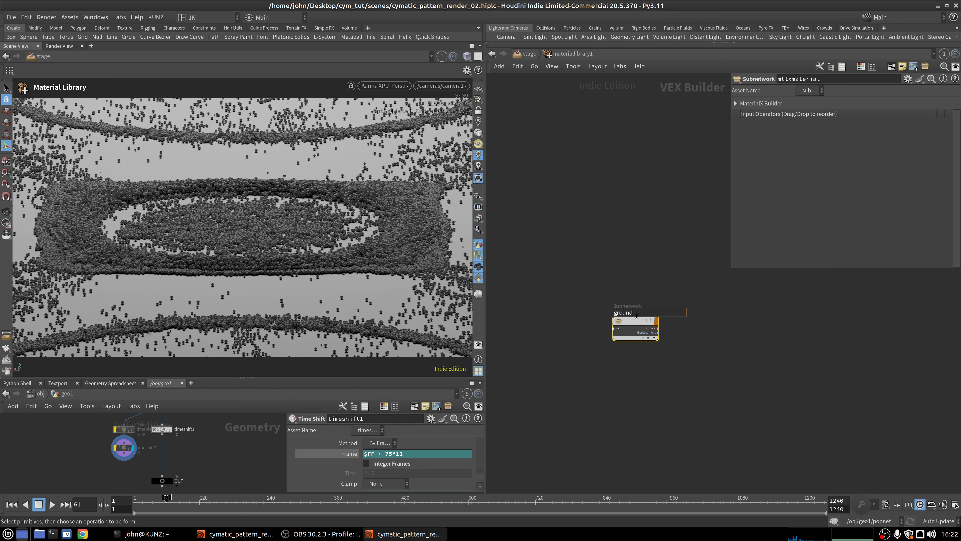
pyautogui.press('Return')
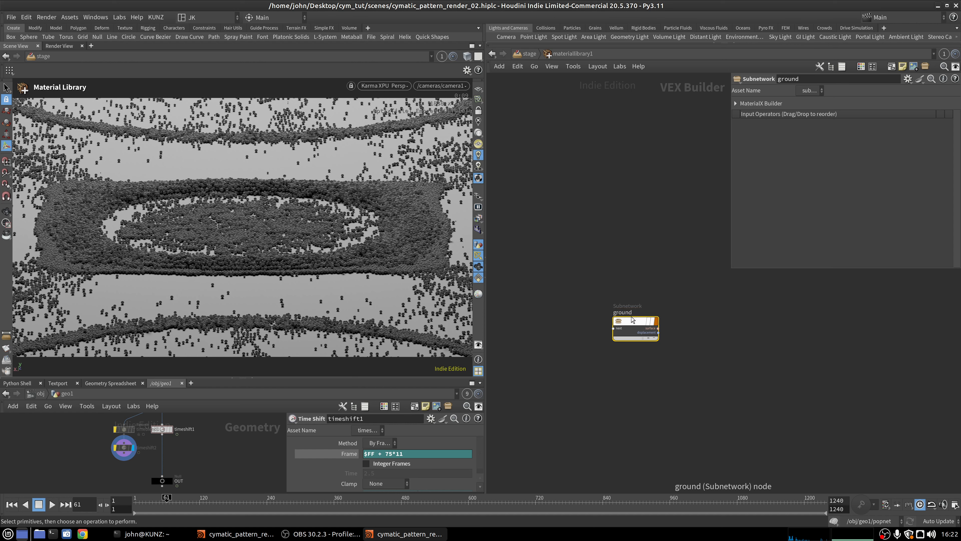
# Duplicate the ground material as particles and return to the stage network
pyautogui.keyDown('alt'); pyautogui.moveTo(633, 319); pyautogui.dragTo(634, 369); pyautogui.keyUp('alt')
pyautogui.doubleClick(627, 360)
pyautogui.write('parti')
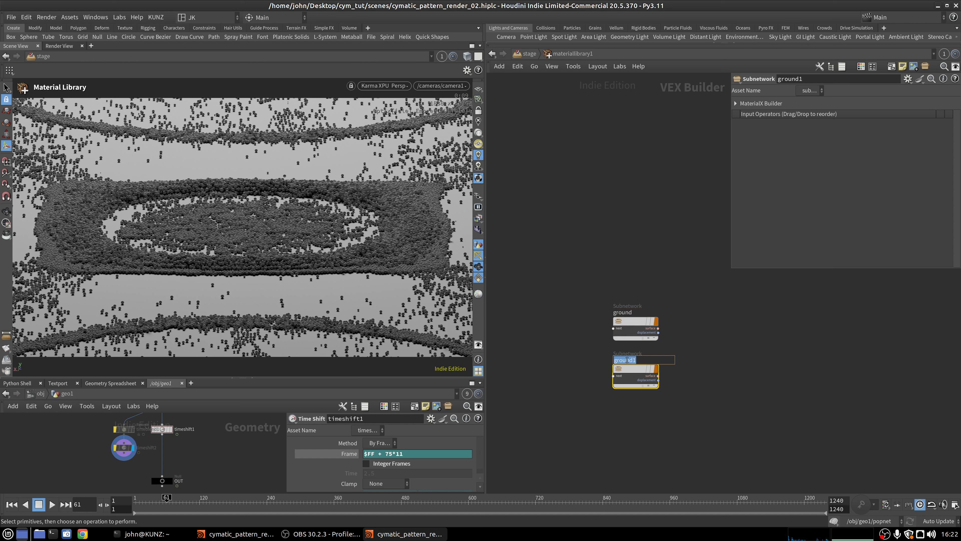
pyautogui.write('cles')
pyautogui.press('Return')
pyautogui.click(700, 367)
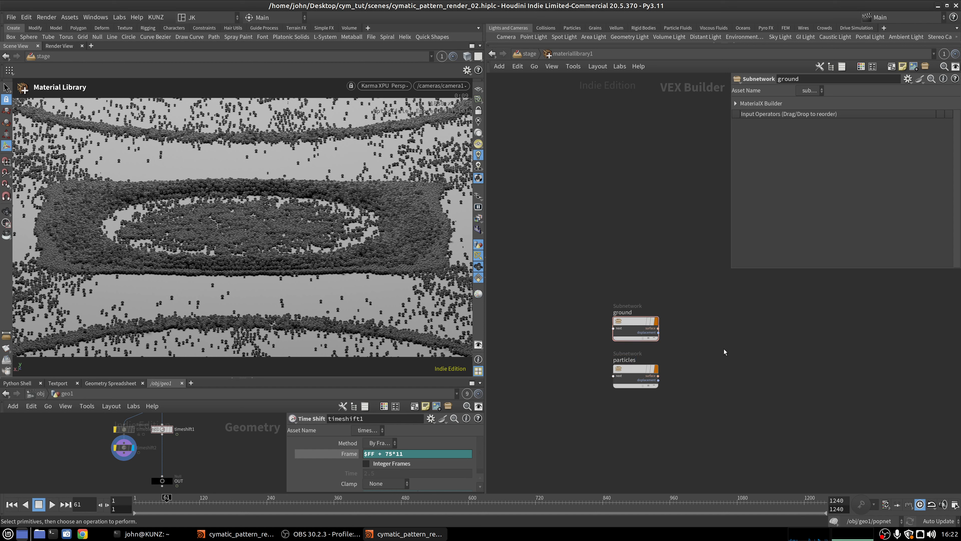
pyautogui.press('u')
pyautogui.click(726, 422)
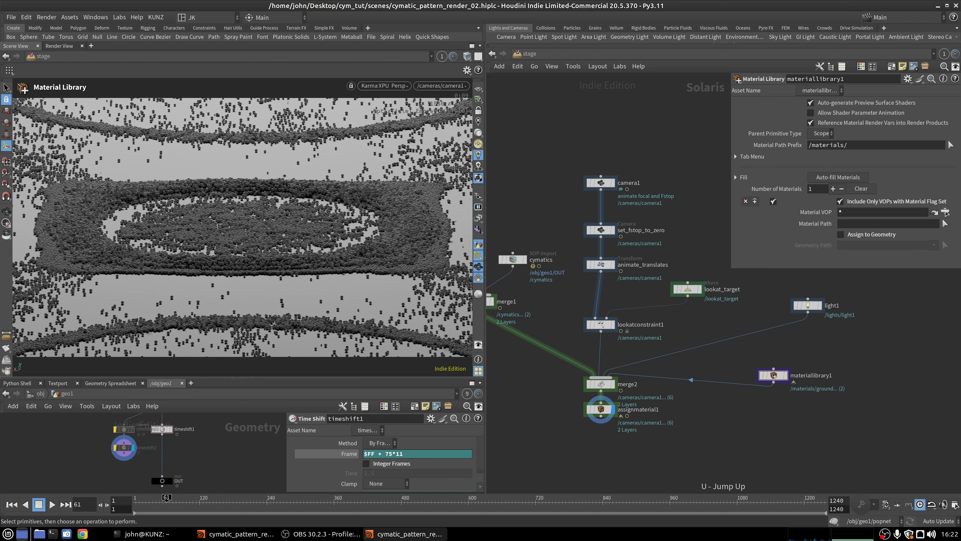
# Add a second material entry to assignmaterial1
pyautogui.hotkey('alt', 'Tab')
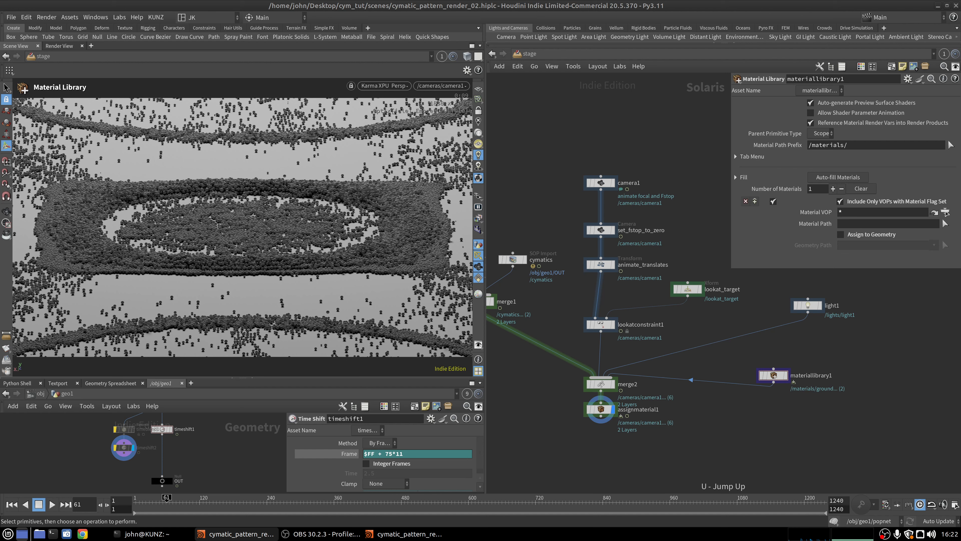
pyautogui.click(600, 409)
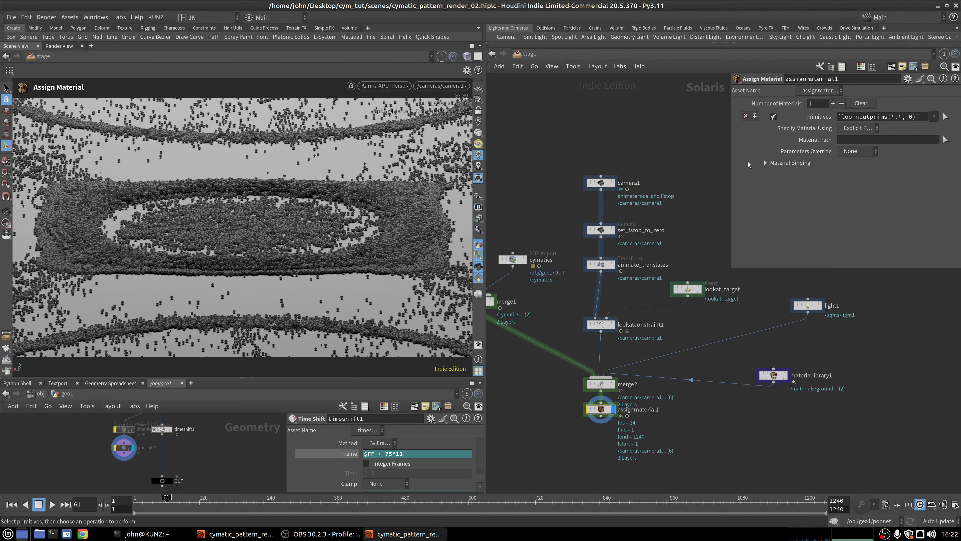
pyautogui.click(755, 116)
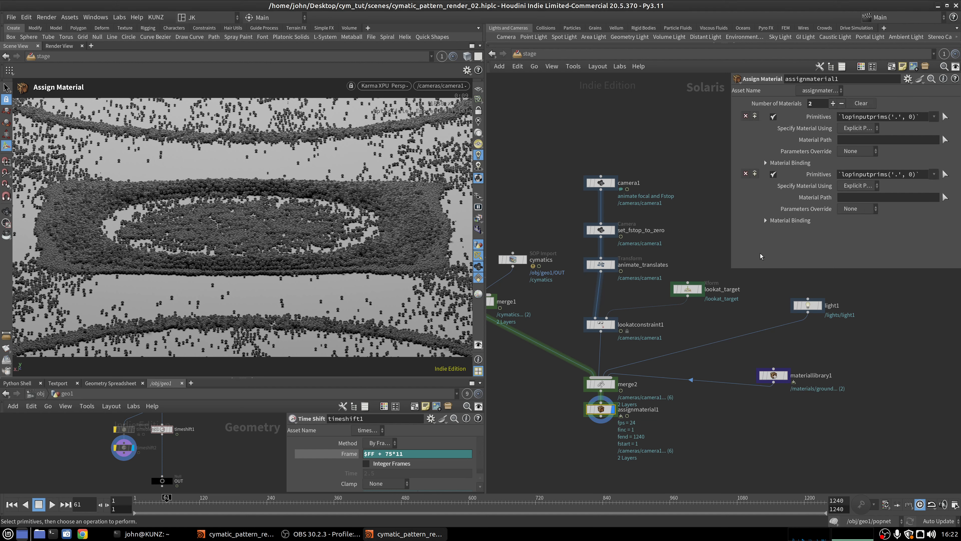
pyautogui.hotkey('alt', 'Tab')
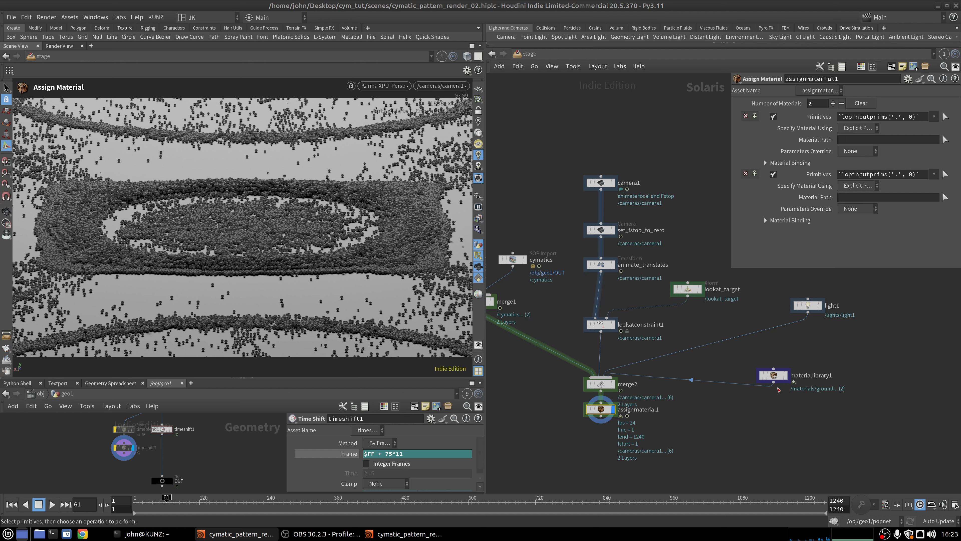
pyautogui.hotkey('alt', 'Tab')
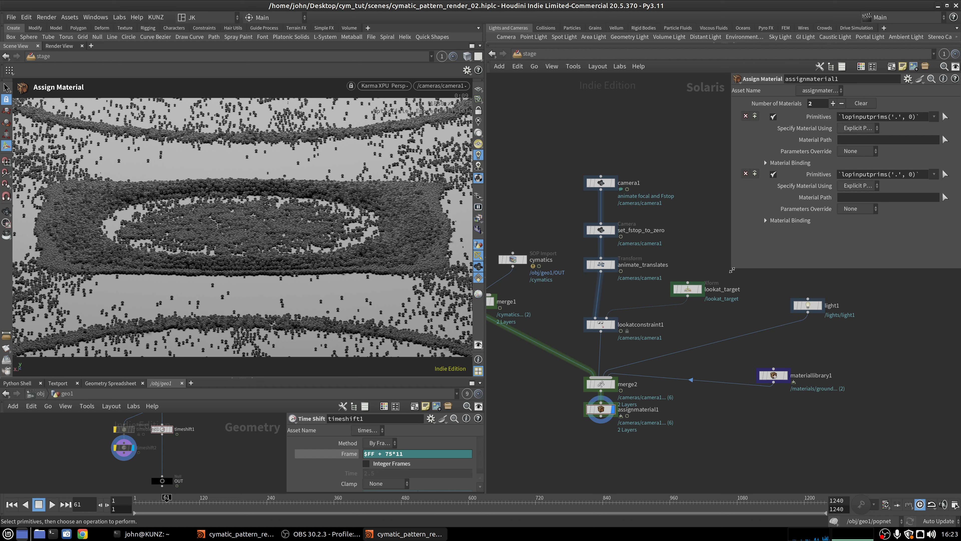
# Widen assignmaterial1's parameter pane and reference the cymatics node in the first material entry's Primitives
pyautogui.moveTo(731, 268); pyautogui.dragTo(660, 272)
pyautogui.moveTo(576, 319); pyautogui.dragTo(621, 311, button='middle')
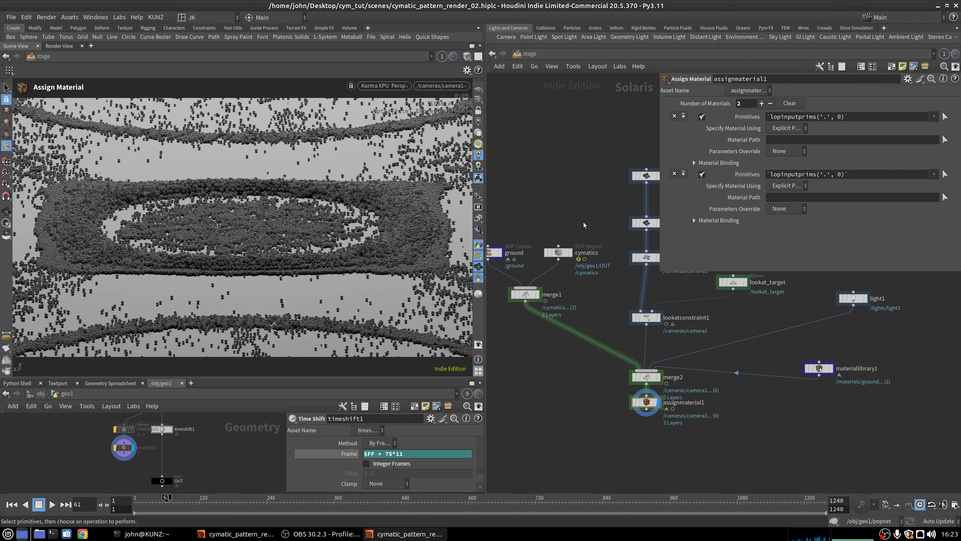
pyautogui.moveTo(601, 212); pyautogui.dragTo(604, 228, button='middle')
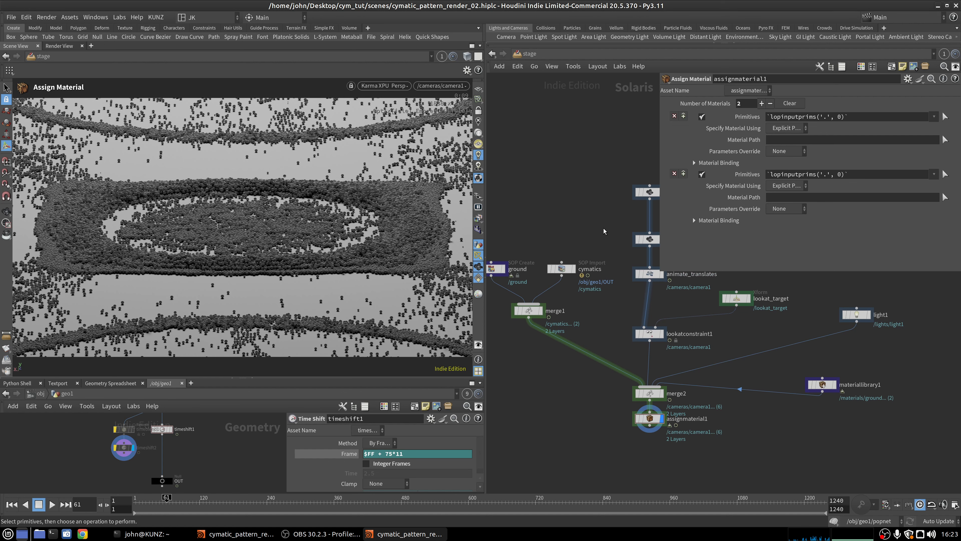
pyautogui.moveTo(564, 270); pyautogui.dragTo(823, 116)
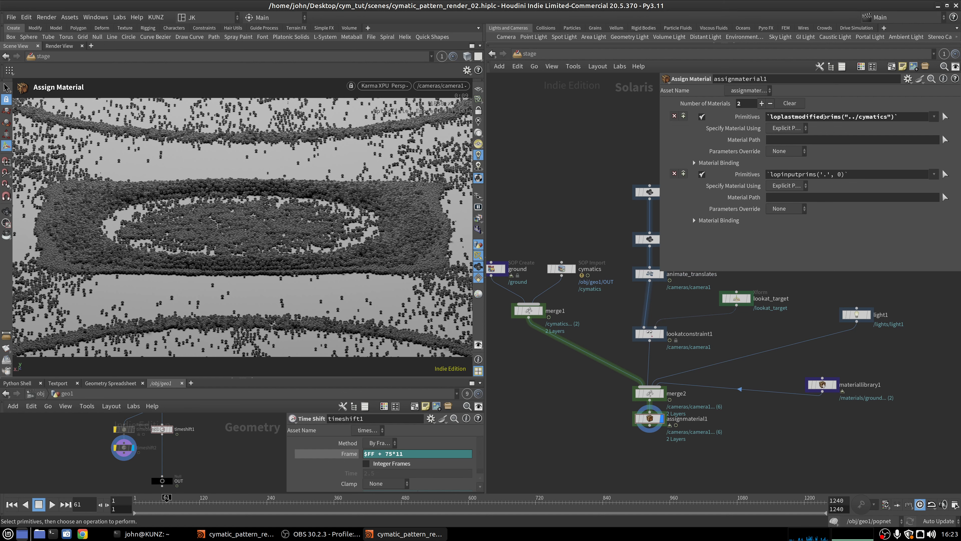
# Wrap the first entry's "../cymatics" reference in opfullpath() inside loplastmodifiedprims, and check the path it evaluates to
pyautogui.click(846, 119)
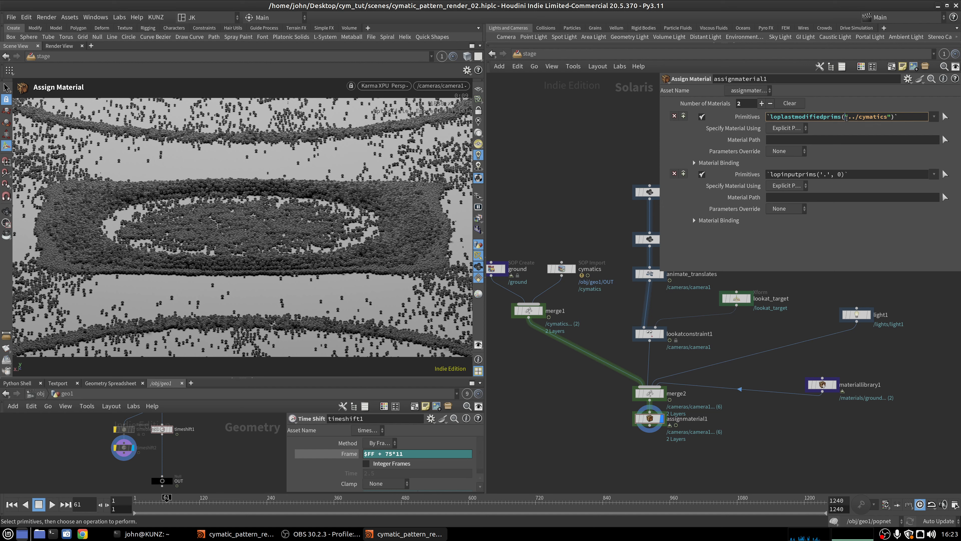
pyautogui.write('opfullpath')
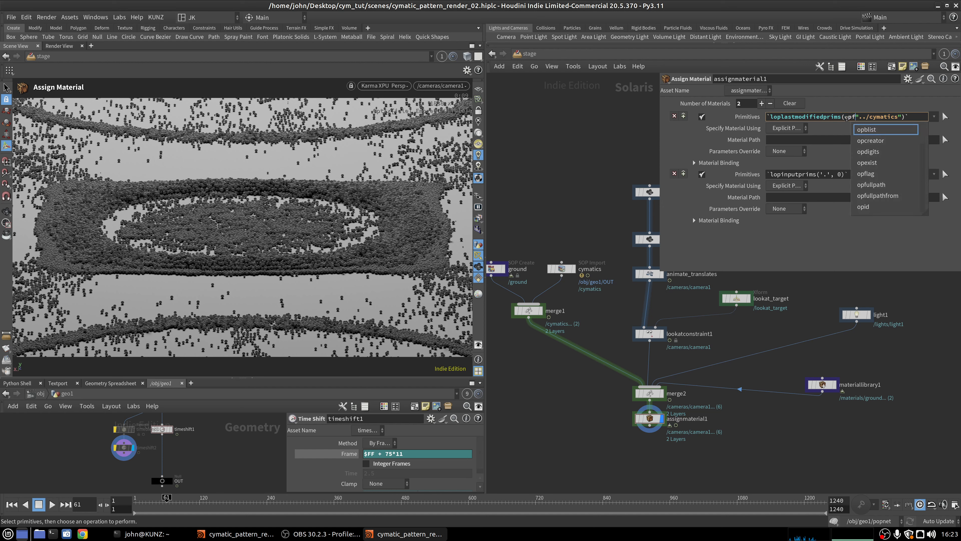
pyautogui.write('(')
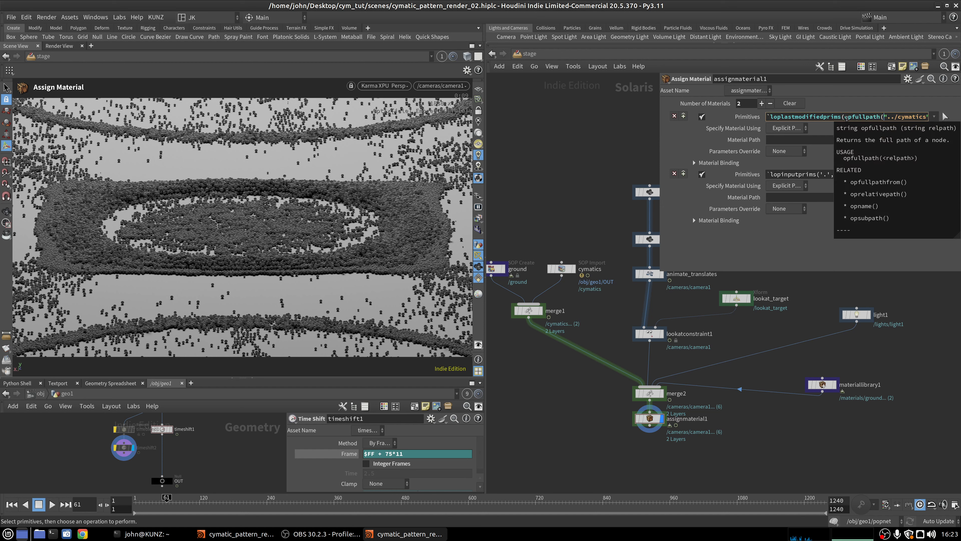
pyautogui.press('End')
pyautogui.write(')')
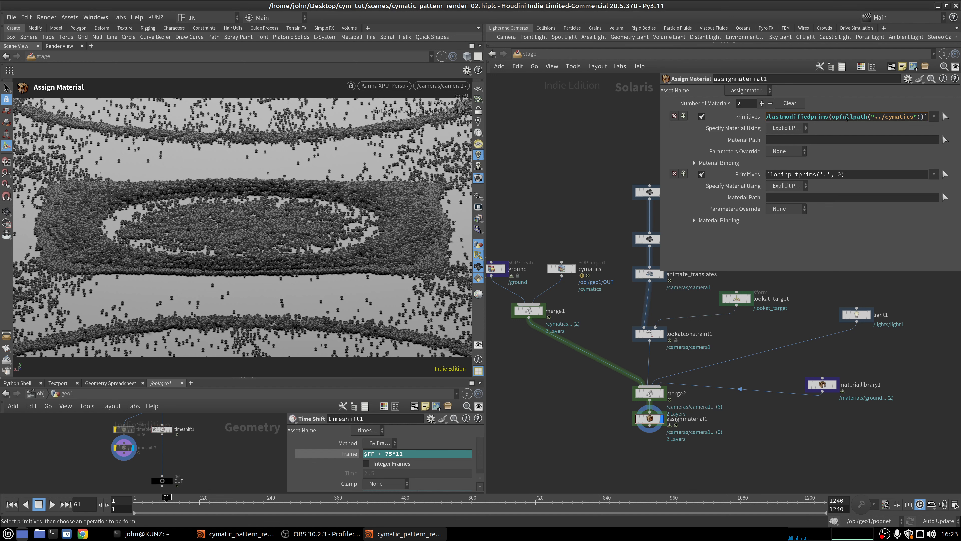
pyautogui.press('Return')
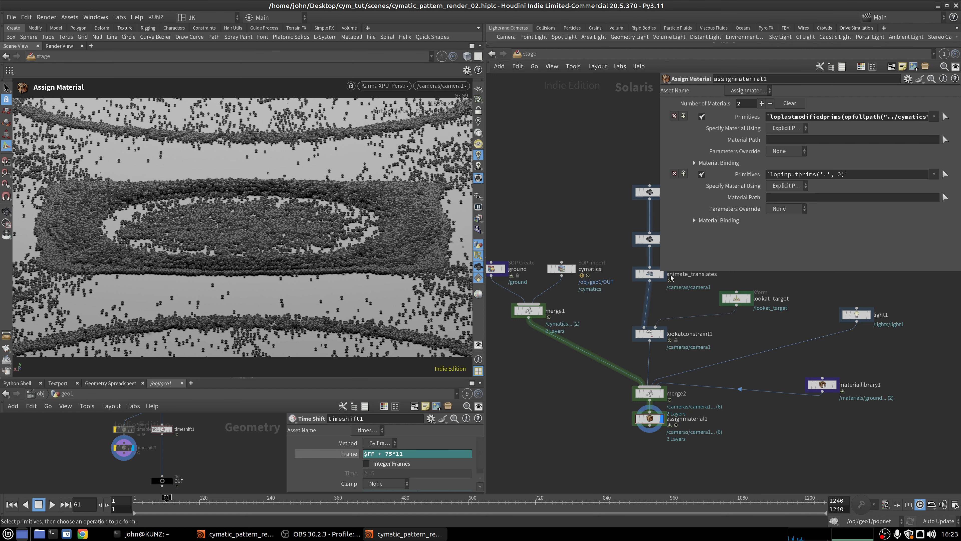
pyautogui.moveTo(658, 271); pyautogui.dragTo(575, 275)
pyautogui.click(665, 116)
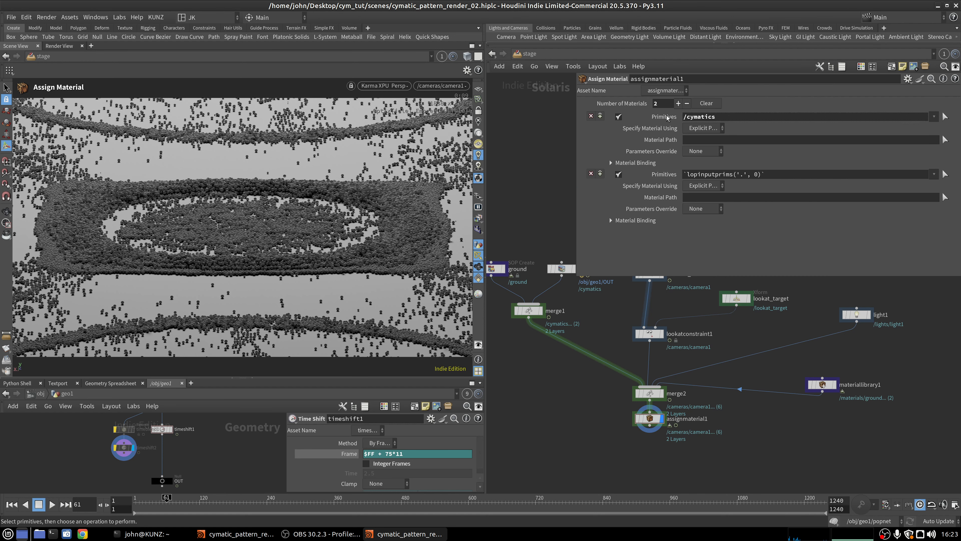
pyautogui.click(667, 118)
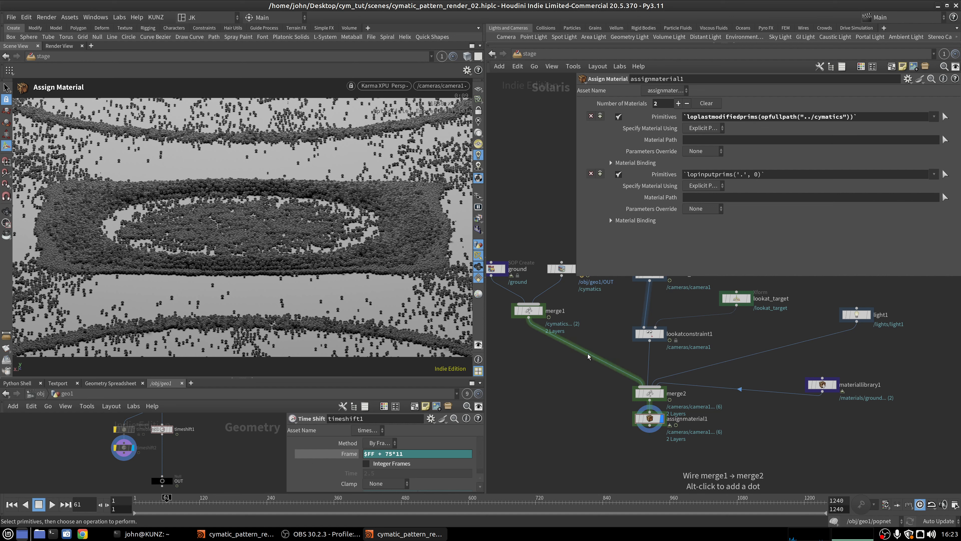
# Reference the ground node in the second material entry's Primitives
pyautogui.moveTo(590, 353); pyautogui.dragTo(621, 402, button='middle')
pyautogui.moveTo(529, 321); pyautogui.dragTo(745, 175)
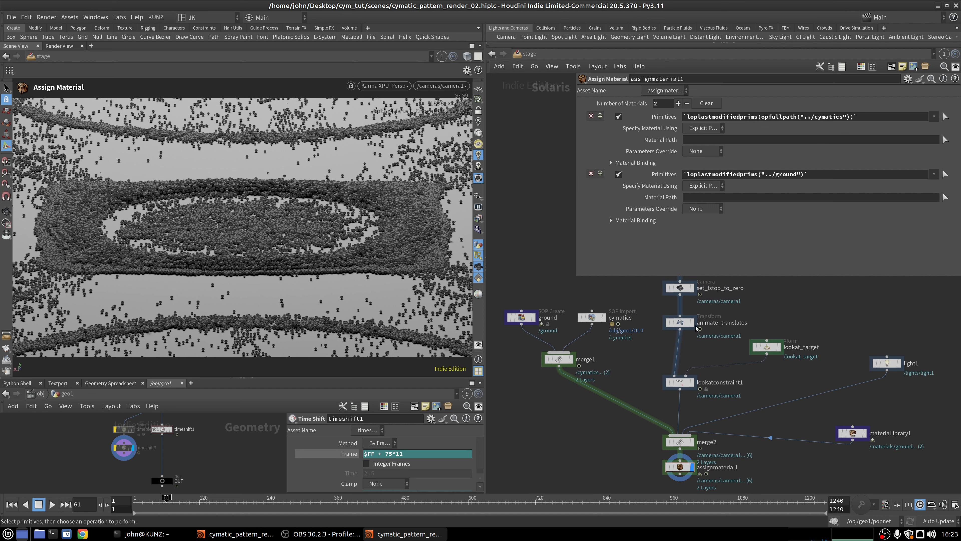
pyautogui.moveTo(660, 347); pyautogui.dragTo(688, 355, button='middle')
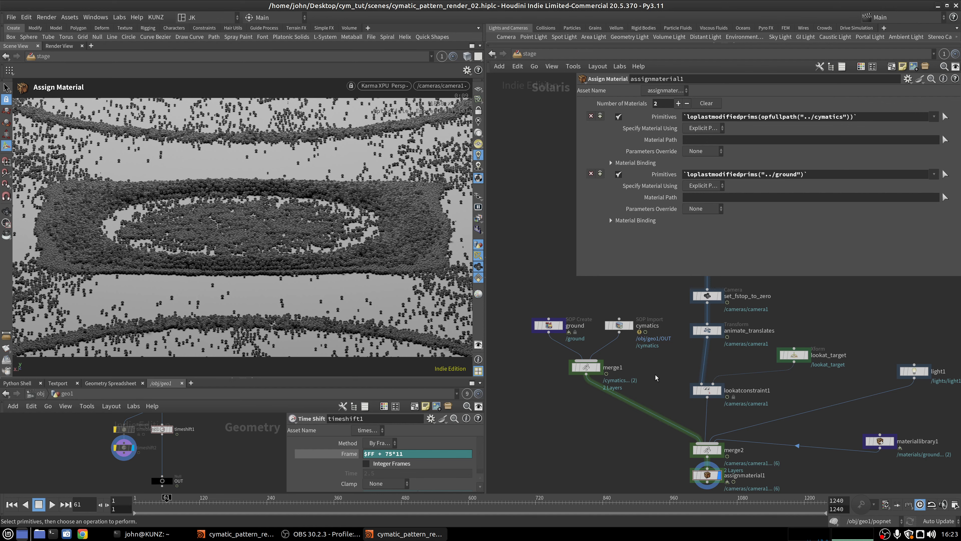
# Rename the cymatics SOP Import node to cymatics52 to test the first entry's reference
pyautogui.scroll(2, 640, 336)
pyautogui.click(667, 320)
pyautogui.write('5')
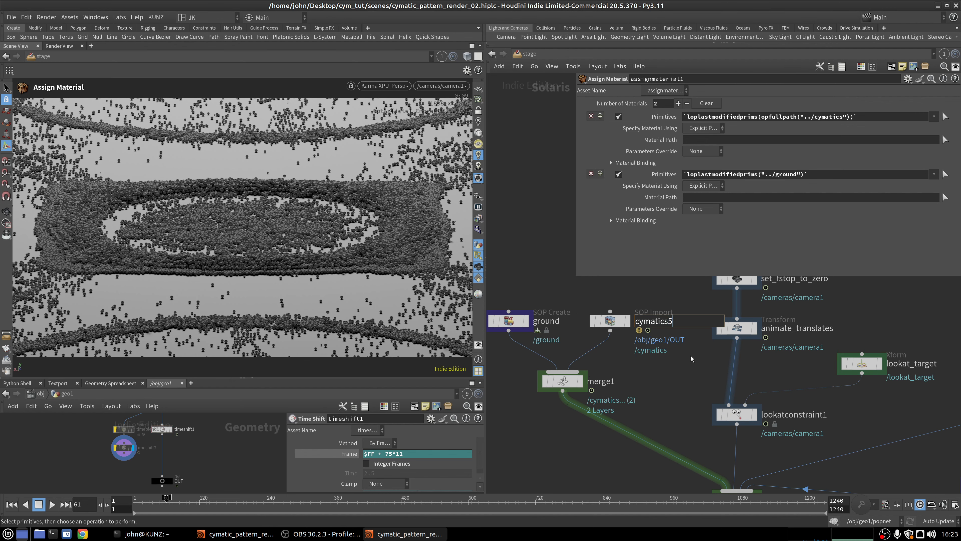
pyautogui.write('2')
pyautogui.press('Return')
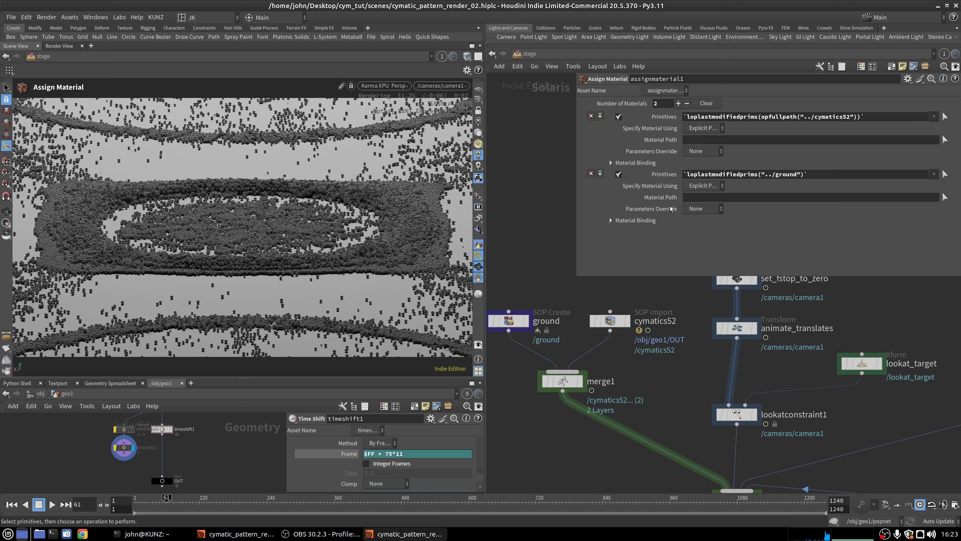
# Rename the ground SOP Create node to ground52 to test the second entry's reference
pyautogui.press('h')
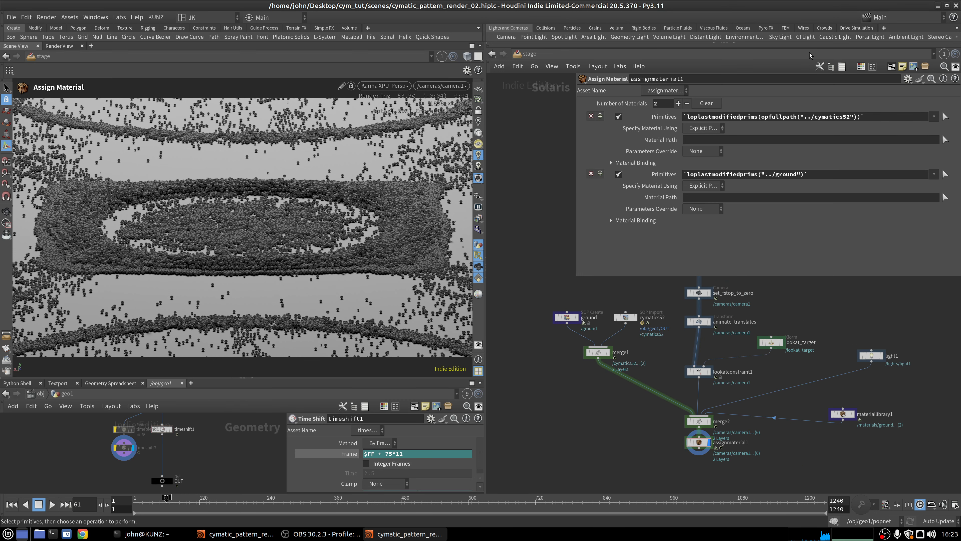
pyautogui.scroll(2, 578, 318)
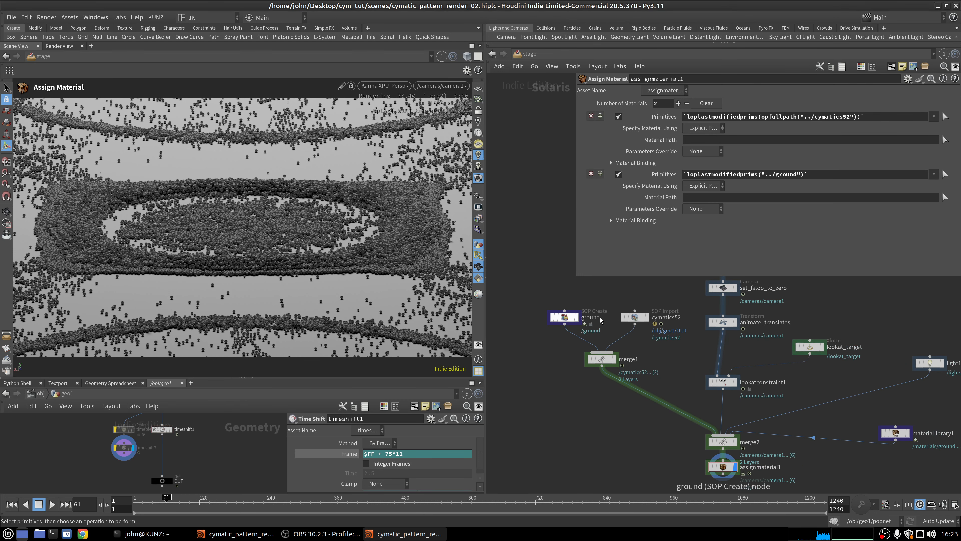
pyautogui.doubleClick(590, 317)
pyautogui.write('52')
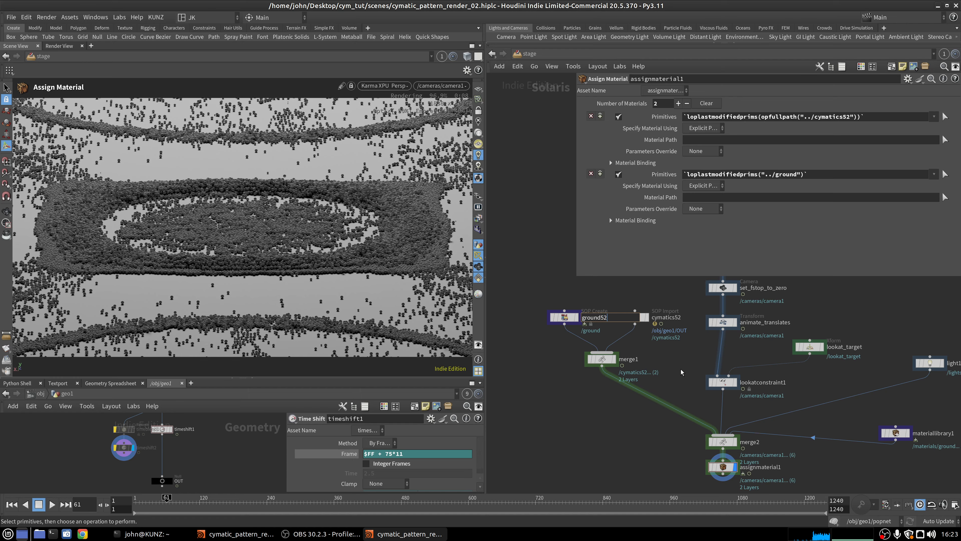
pyautogui.press('Return')
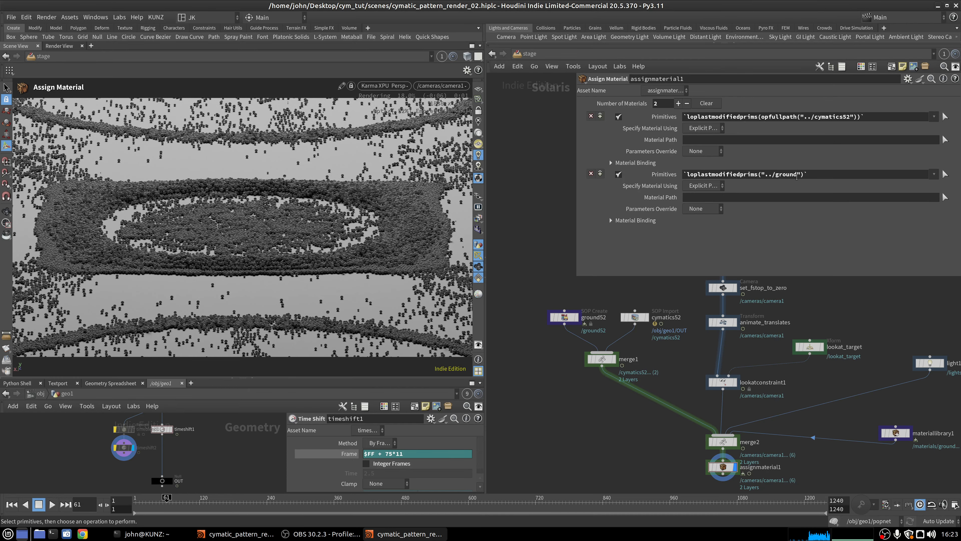
# Restore the names ground and cymatics on the two geometry nodes feeding merge1
pyautogui.scroll(3, 599, 323)
pyautogui.doubleClick(602, 316)
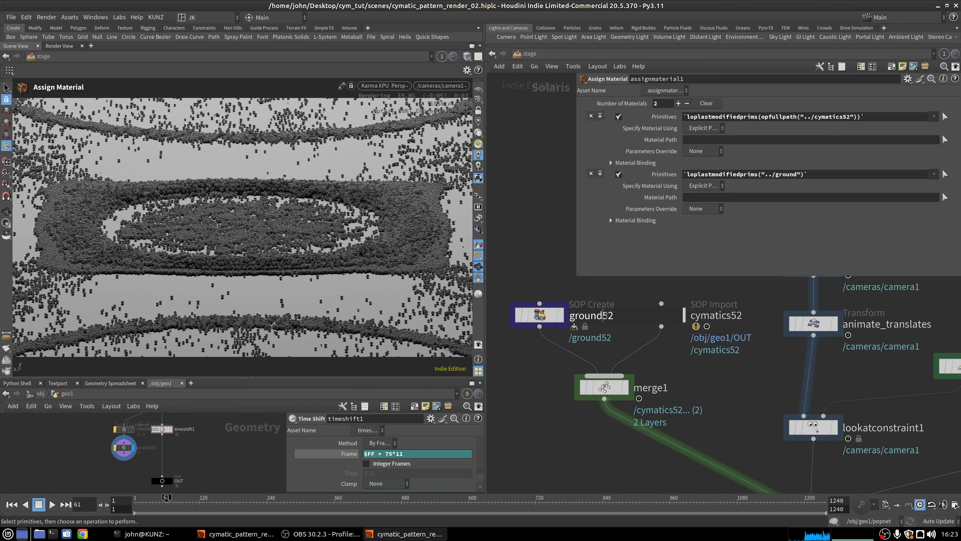
pyautogui.moveTo(602, 316); pyautogui.dragTo(639, 350)
pyautogui.press('BackSpace')
pyautogui.press('Return')
pyautogui.doubleClick(733, 316)
pyautogui.moveTo(731, 316); pyautogui.dragTo(755, 322)
pyautogui.press('BackSpace')
pyautogui.press('Return')
pyautogui.scroll(-3, 734, 326)
pyautogui.moveTo(734, 341); pyautogui.dragTo(607, 323, button='middle')
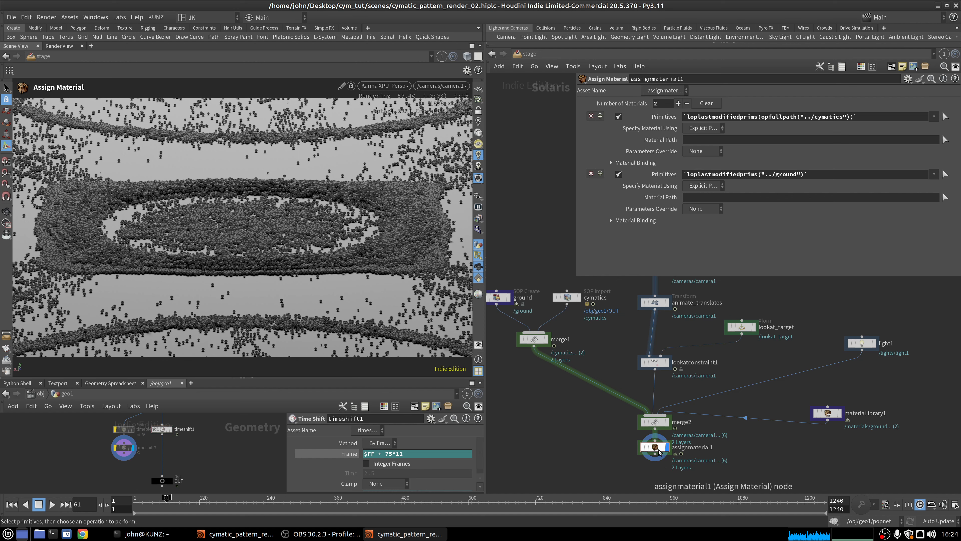
# Move assignmaterial1 slightly away from merge2 and wrap the second entry's "../ground" reference in opfullpath()
pyautogui.moveTo(657, 448); pyautogui.dragTo(658, 453)
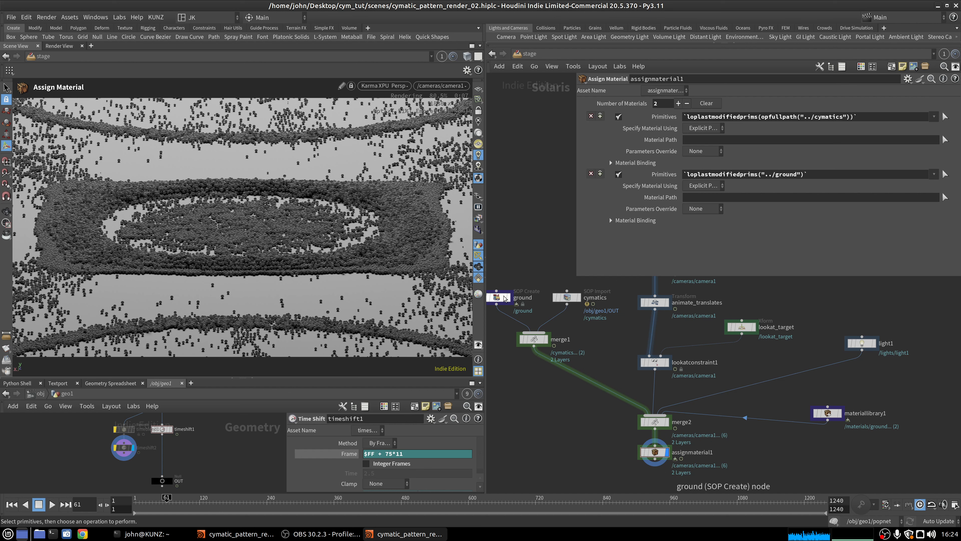
pyautogui.click(758, 174)
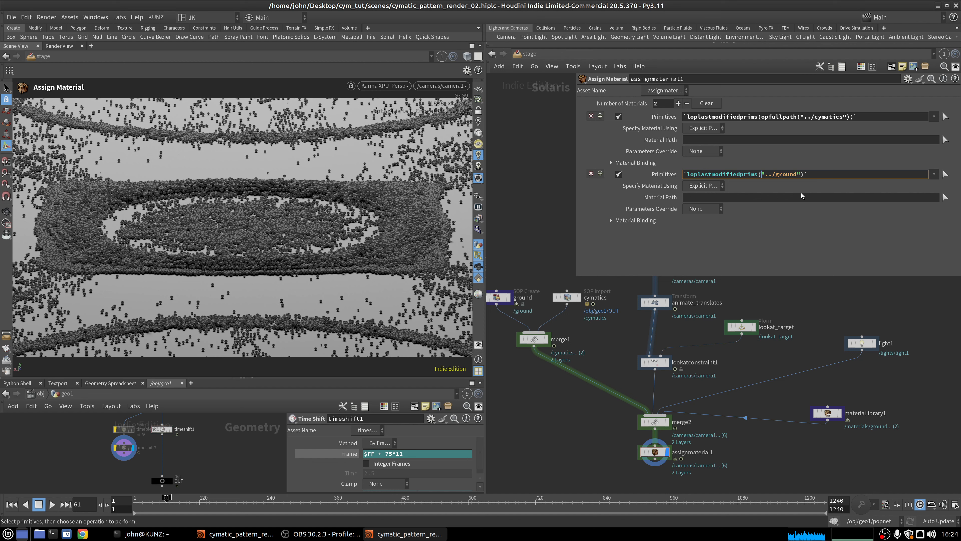
pyautogui.write('opfull')
pyautogui.press('Down')
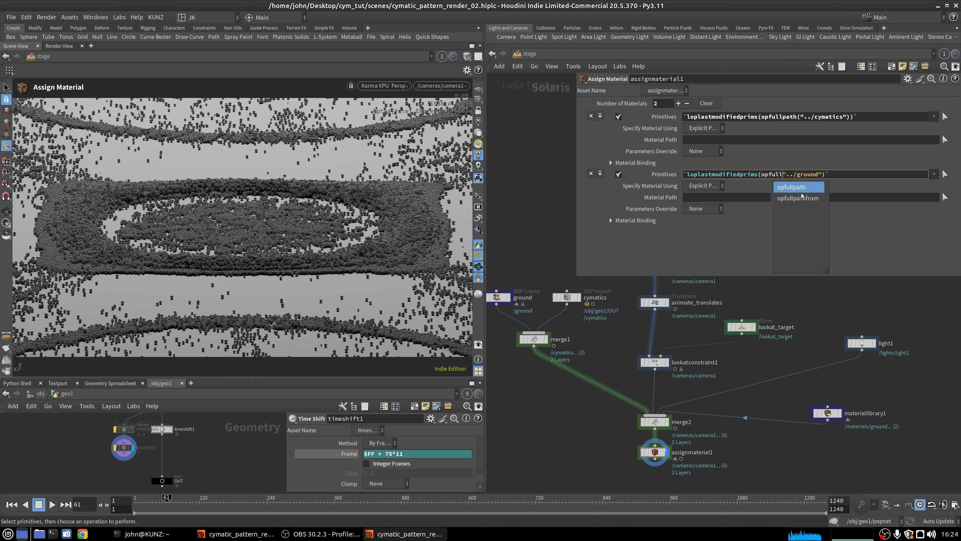
pyautogui.press('Return')
pyautogui.write('(')
pyautogui.press('End')
pyautogui.press('Left')
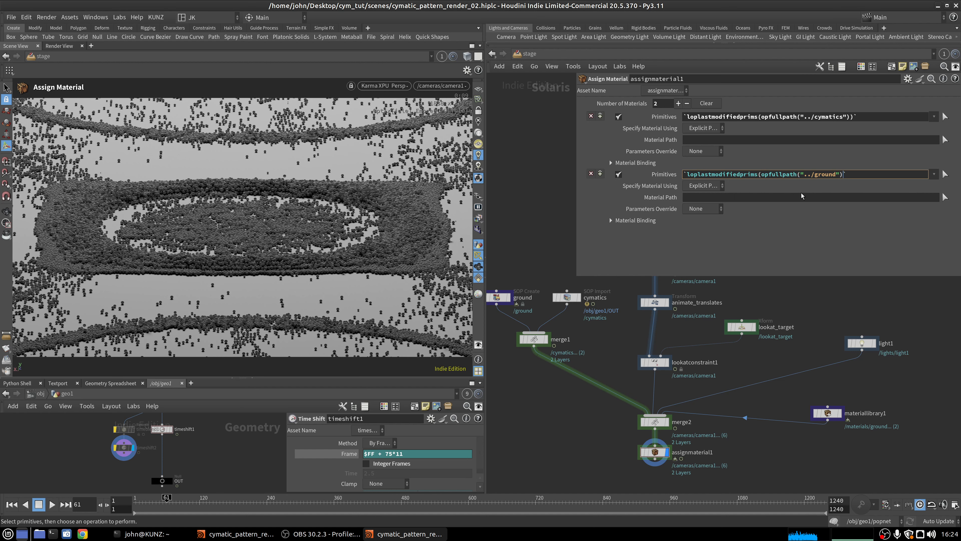
pyautogui.write(')')
pyautogui.press('Return')
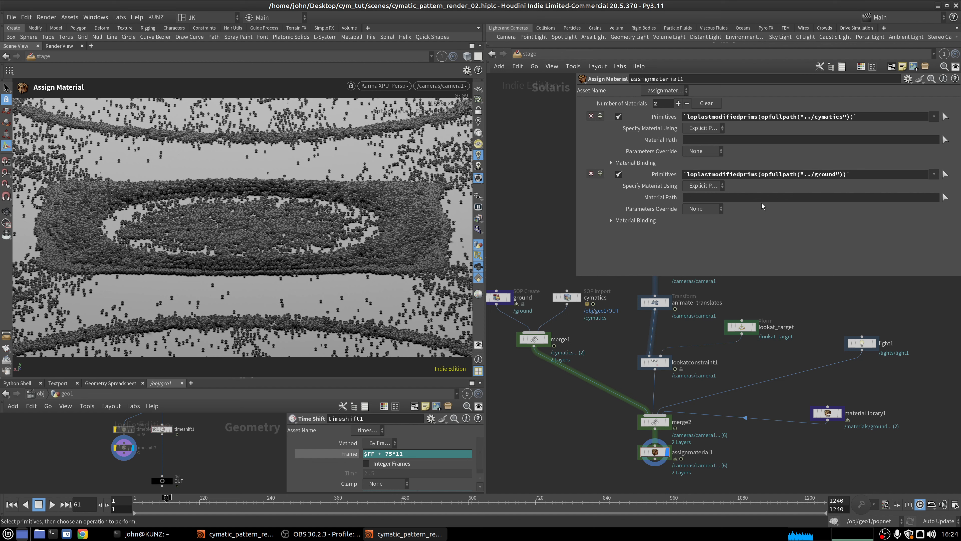
pyautogui.scroll(-3, 601, 360)
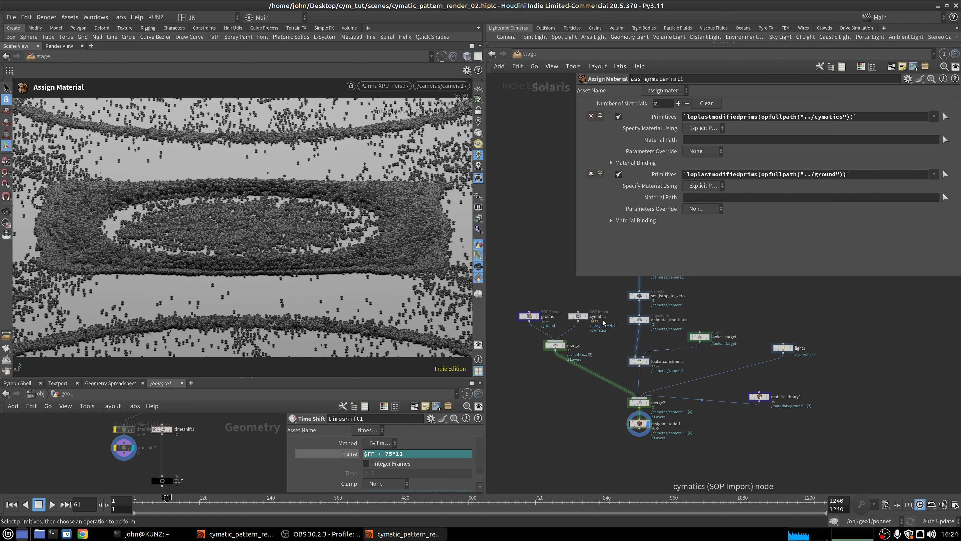
pyautogui.scroll(1, 603, 321)
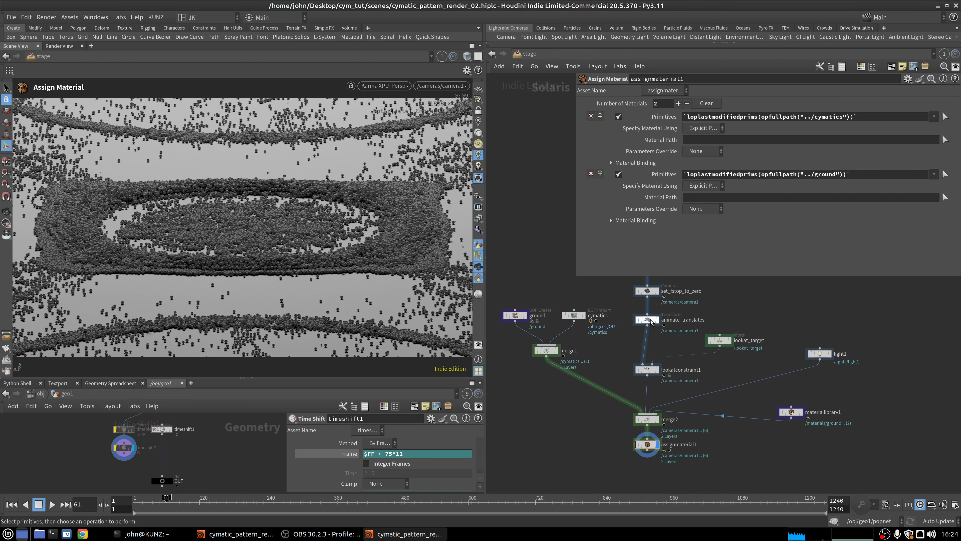
pyautogui.moveTo(612, 351); pyautogui.dragTo(588, 339, button='middle')
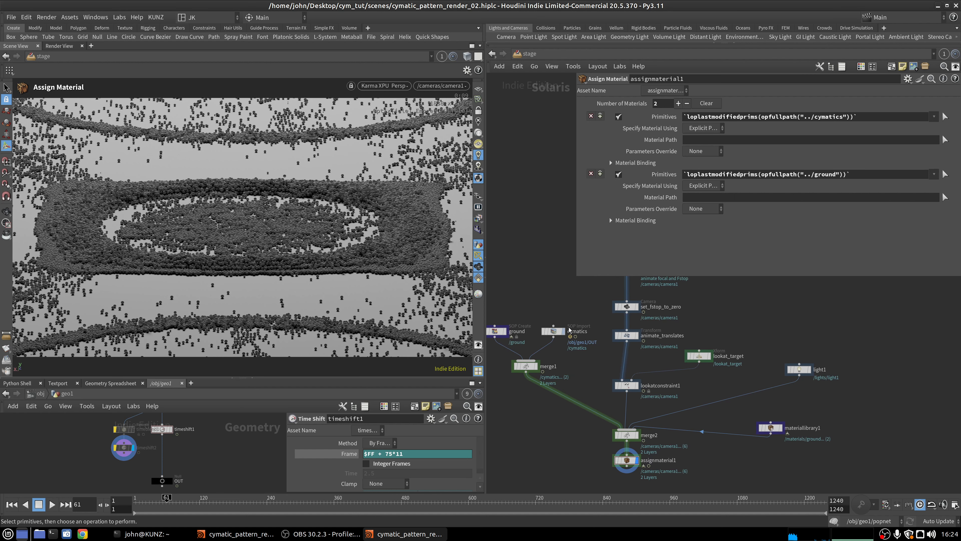
pyautogui.scroll(-3, 607, 400)
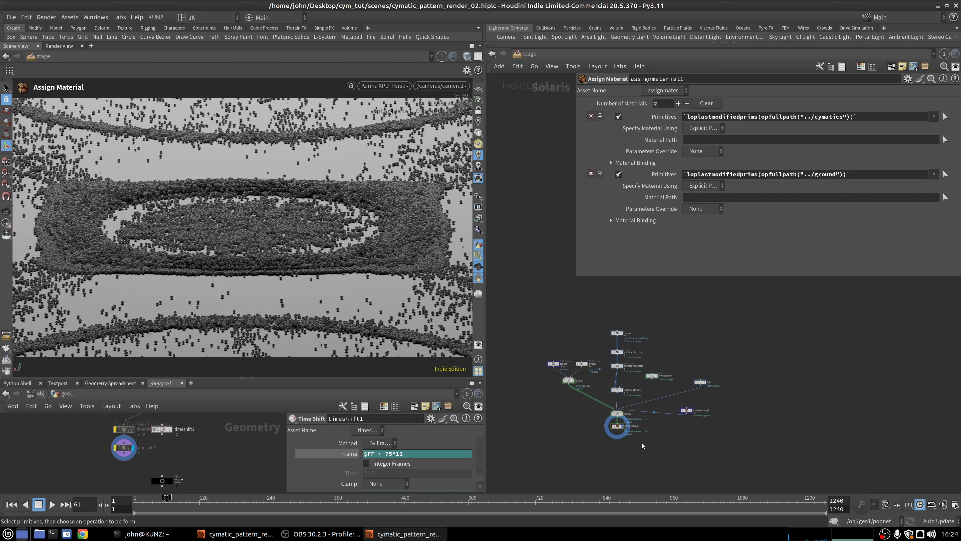
pyautogui.scroll(2, 657, 423)
pyautogui.scroll(2, 642, 439)
pyautogui.moveTo(659, 444); pyautogui.dragTo(703, 446, button='middle')
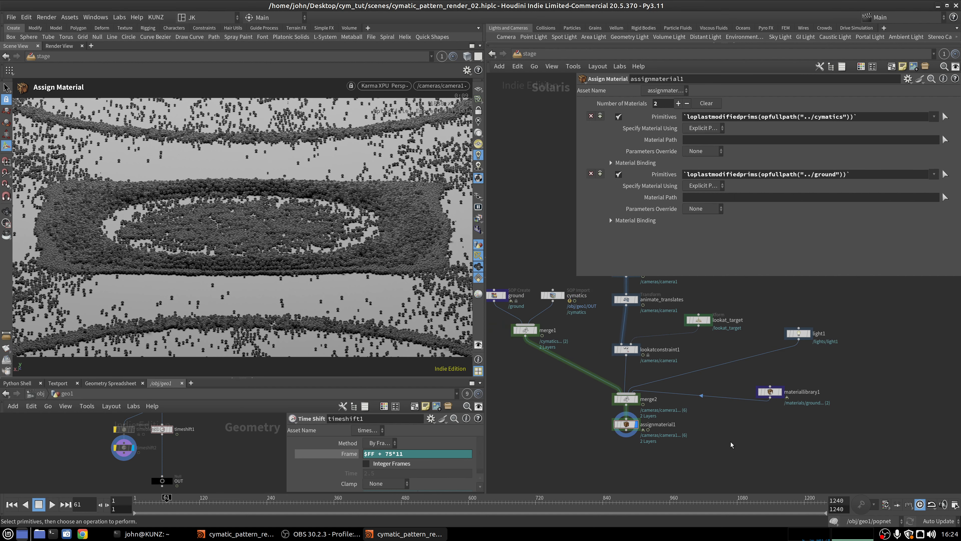
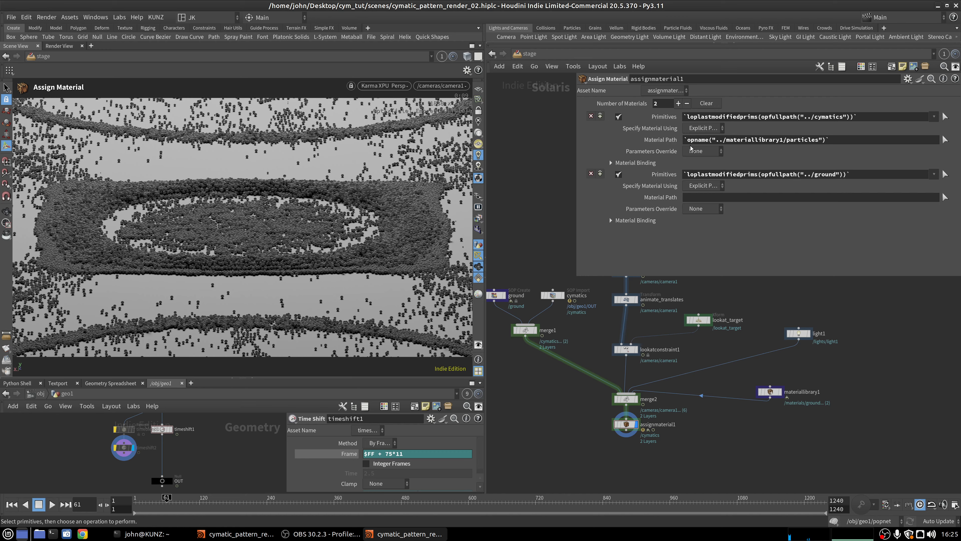
# Prefix the opname expression in the first entry's Material Path with /materials/
pyautogui.click(686, 141)
pyautogui.write('/materials')
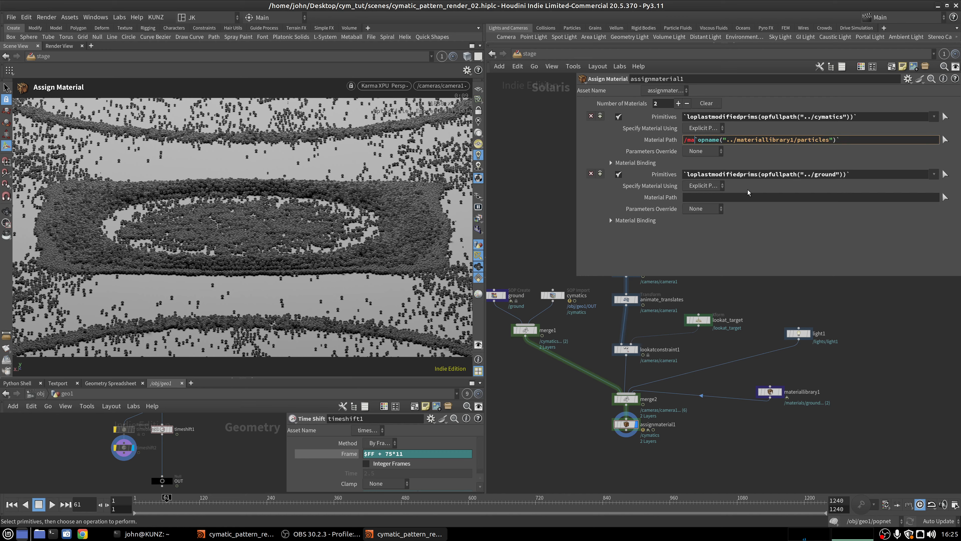
pyautogui.write('/')
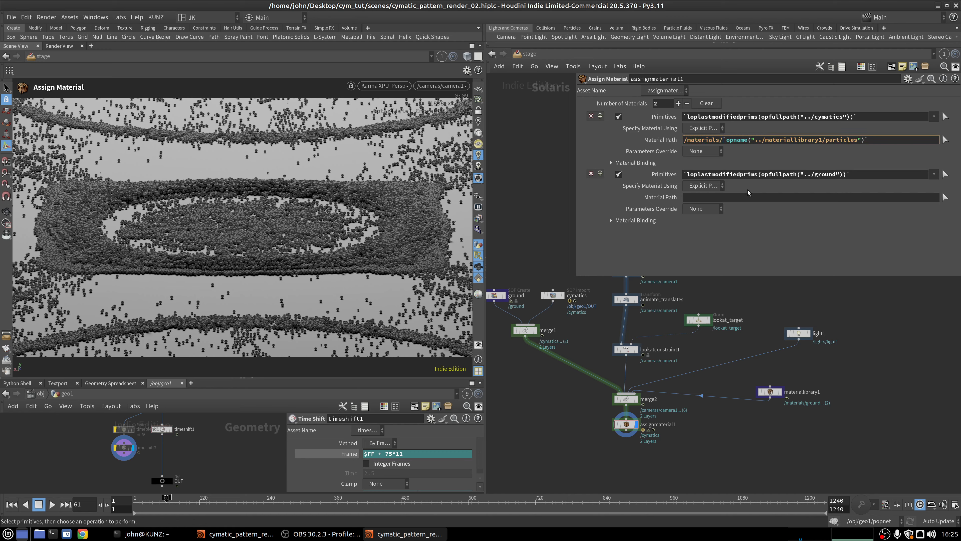
pyautogui.press('Return')
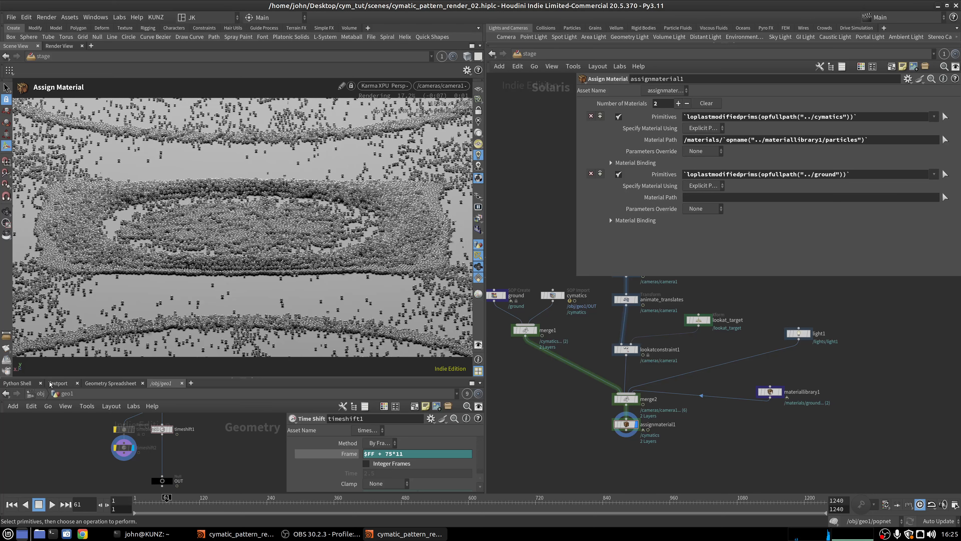
# Add a Scene Graph Tree pane tab alongside the /obj/geo1 network
pyautogui.click(191, 384)
pyautogui.moveTo(227, 403)
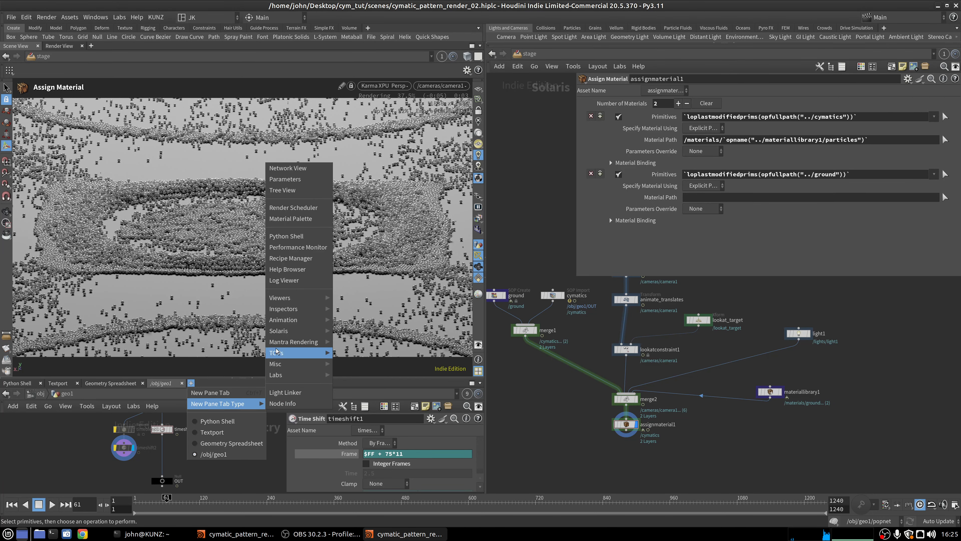
pyautogui.moveTo(287, 331)
pyautogui.click(359, 332)
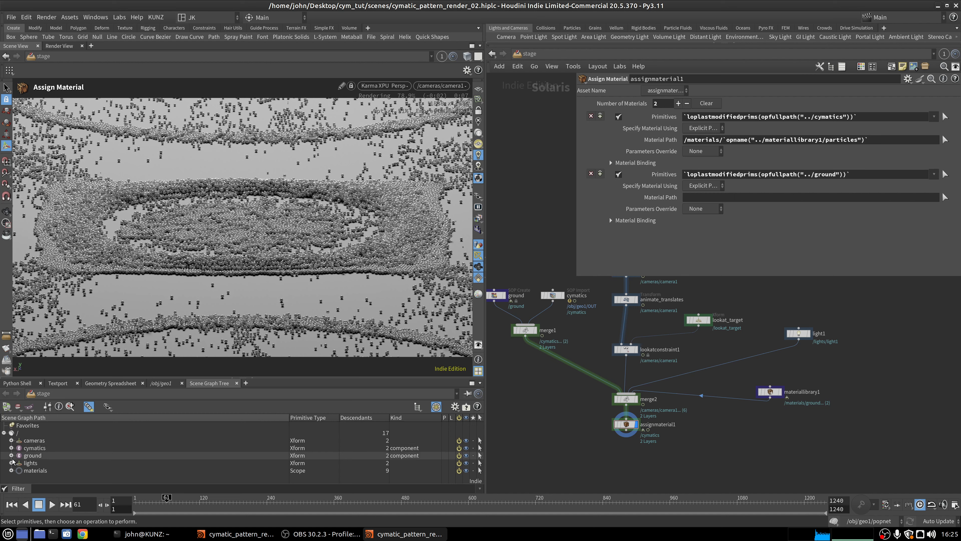
# Expand the materials scope in the scene graph and assign its ground material to the second entry's Material Path
pyautogui.doubleClick(37, 470)
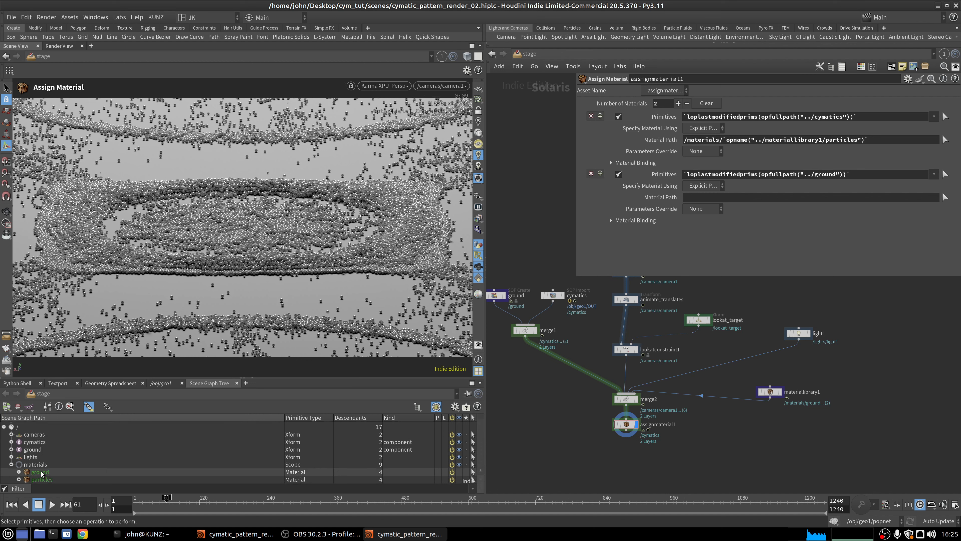
pyautogui.moveTo(47, 475); pyautogui.dragTo(730, 266)
pyautogui.moveTo(734, 201); pyautogui.dragTo(734, 200)
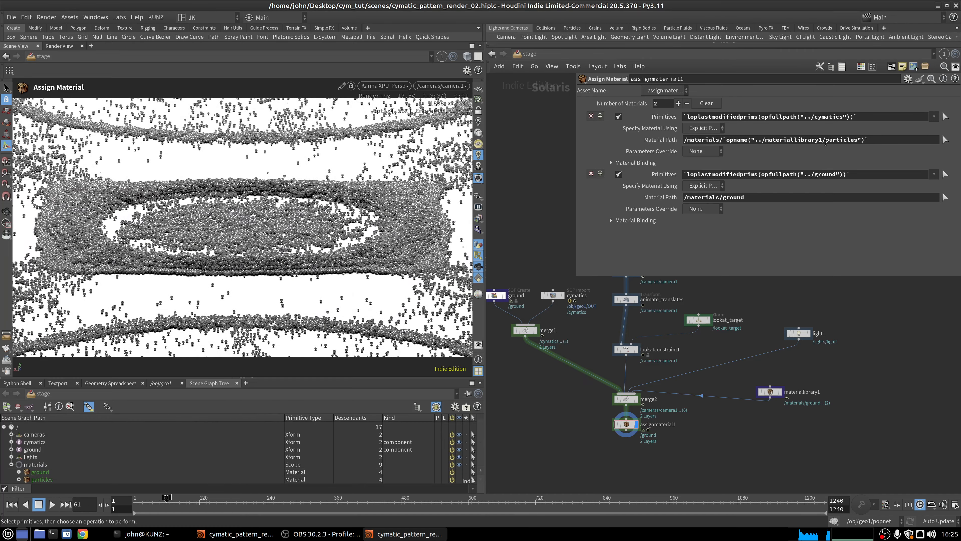
# Replace "ground" in the second Material Path with the first entry's opname expression, pointing it to "../materiallibrary1/ground"
pyautogui.moveTo(889, 141); pyautogui.dragTo(717, 159)
pyautogui.hotkey('ctrl', 'c')
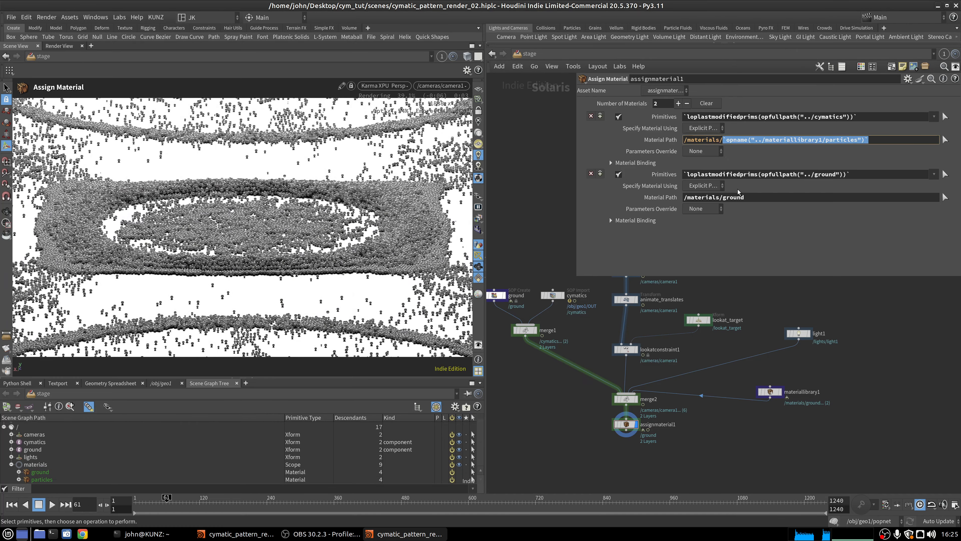
pyautogui.moveTo(746, 197); pyautogui.dragTo(736, 202)
pyautogui.hotkey('ctrl', 'v')
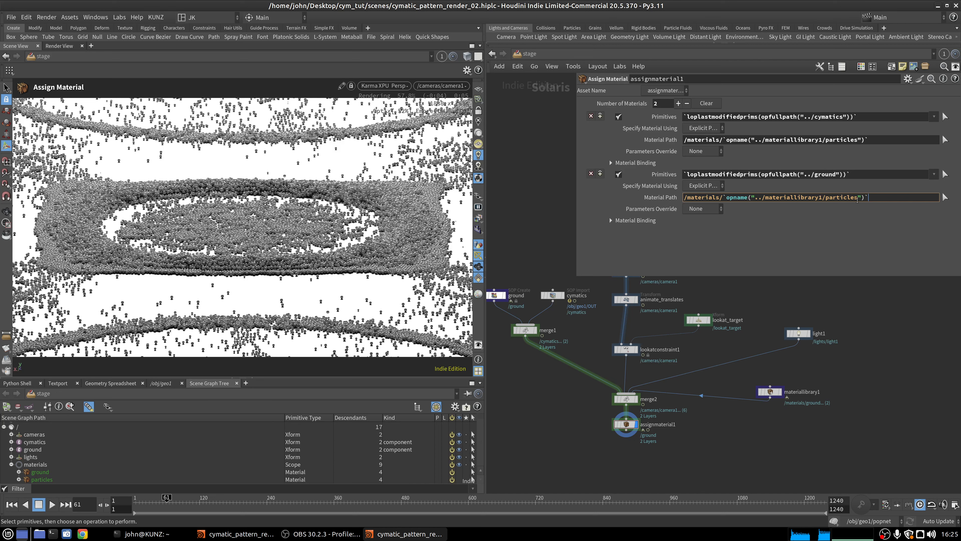
pyautogui.moveTo(857, 200); pyautogui.dragTo(834, 211)
pyautogui.write('ground')
pyautogui.press('Return')
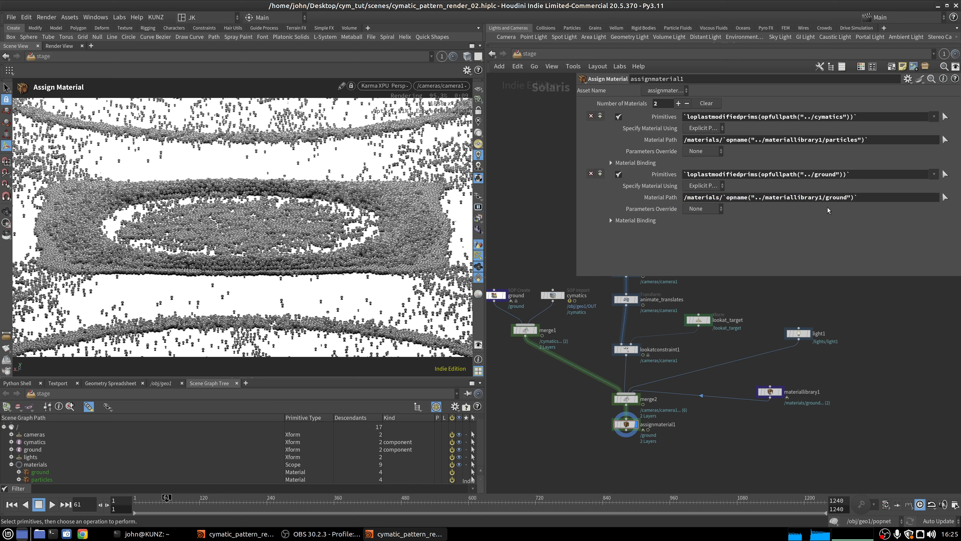
# Check the evaluated value of the second Material Path and pin the scene view to the stage
pyautogui.click(669, 198)
pyautogui.click(669, 198)
pyautogui.scroll(3, 795, 413)
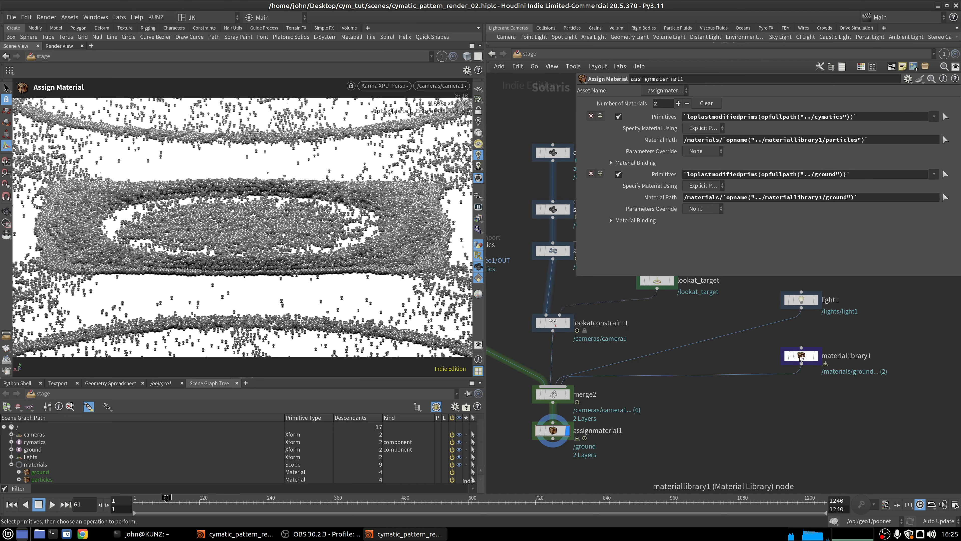
pyautogui.click(441, 57)
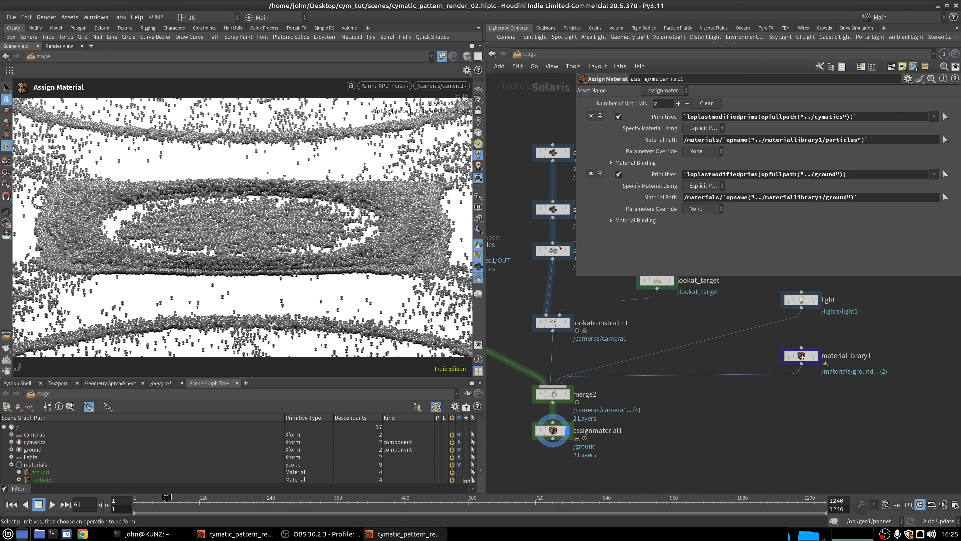
# Inside the ground material of materiallibrary1, set the mtlxstandard_surface Base weight to .05
pyautogui.doubleClick(803, 358)
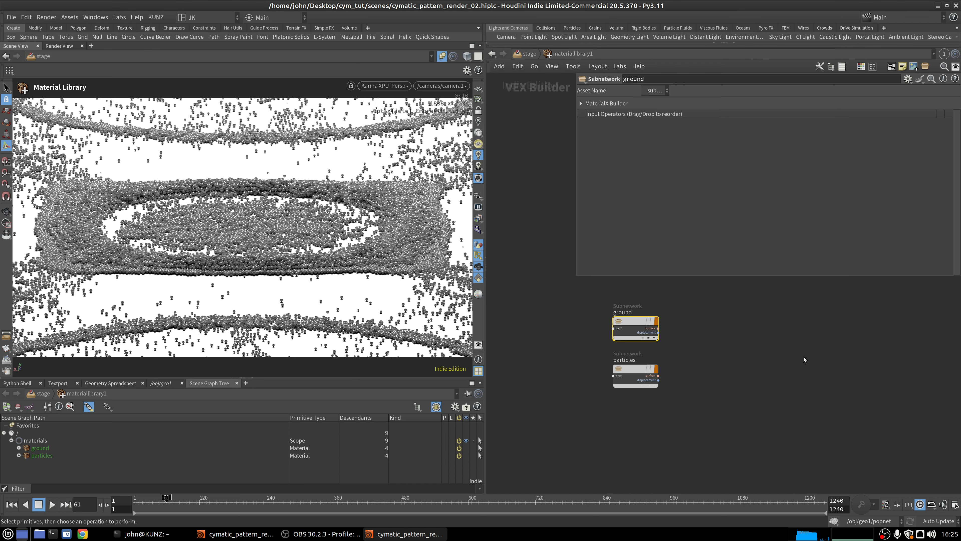
pyautogui.doubleClick(634, 321)
pyautogui.click(663, 322)
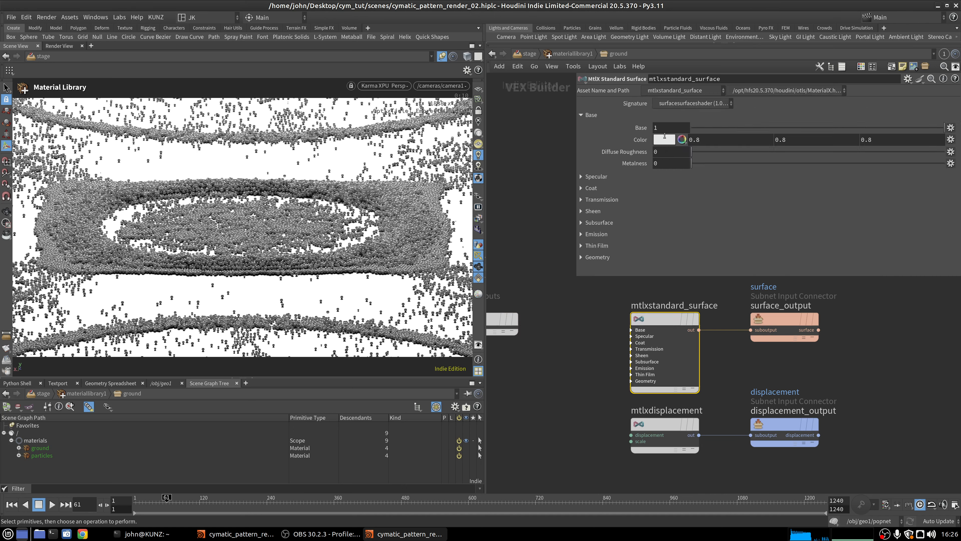
pyautogui.doubleClick(667, 127)
pyautogui.press('Return')
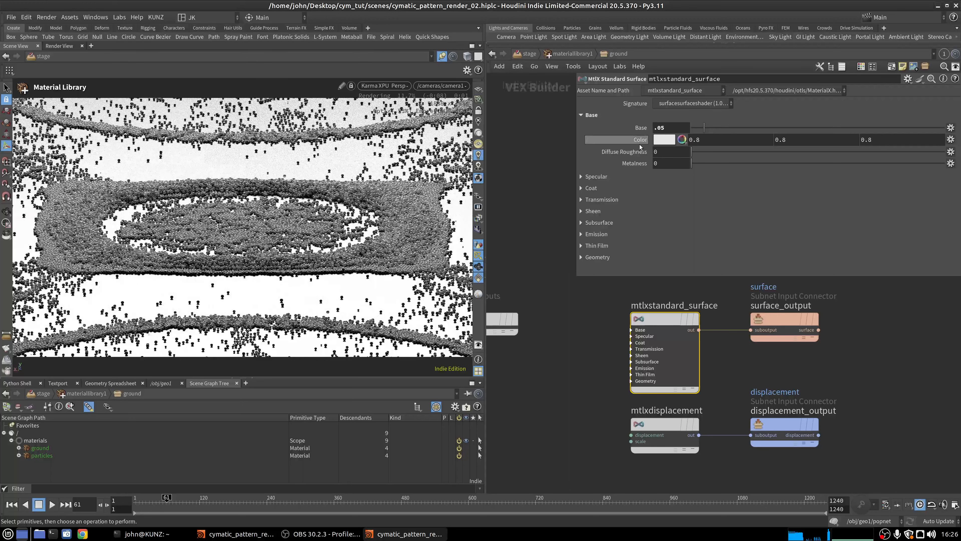
# Set the ground shader's Specular weight to .1
pyautogui.click(581, 176)
pyautogui.doubleClick(665, 188)
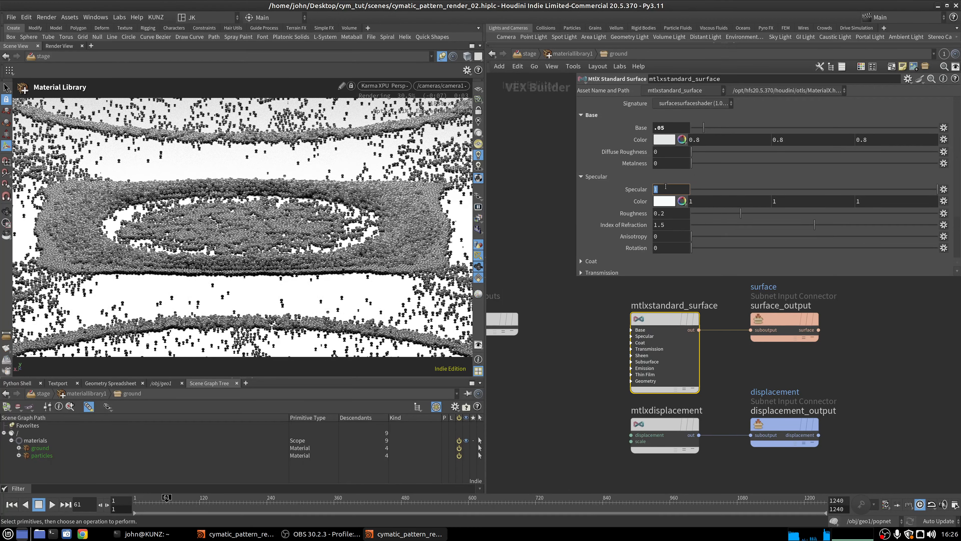
pyautogui.write('.1')
pyautogui.press('Return')
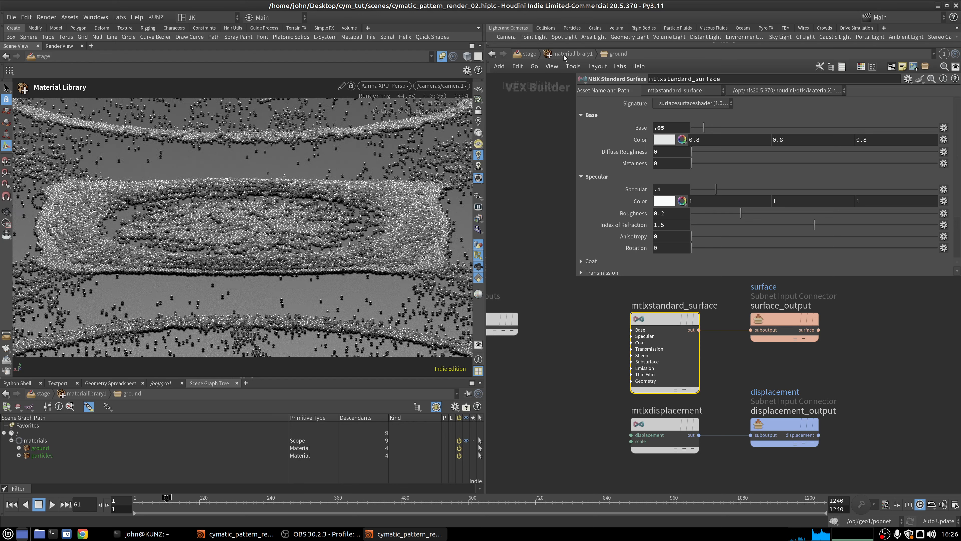
# Go into the particles material and set its mtlxstandard_surface Base weight to 0.8
pyautogui.click(572, 53)
pyautogui.doubleClick(634, 368)
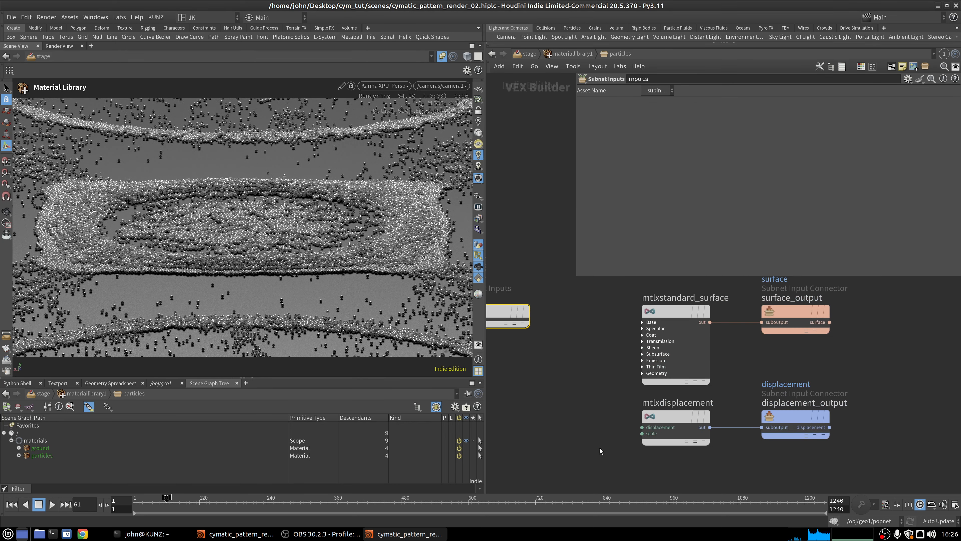
pyautogui.click(664, 329)
pyautogui.click(673, 133)
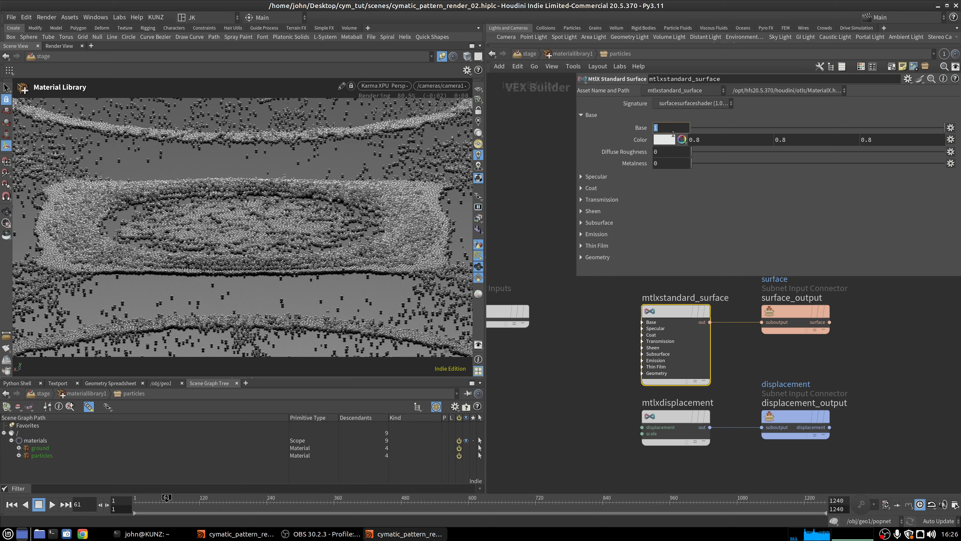
pyautogui.write('0.8')
pyautogui.press('Return')
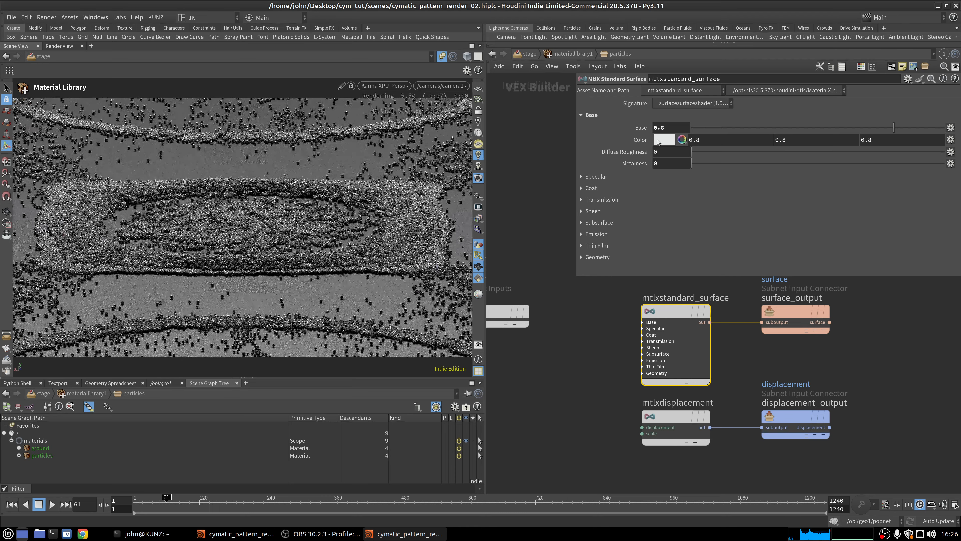
# Set the particles shader's specular Roughness to 0.4 and return to the stage network
pyautogui.click(596, 177)
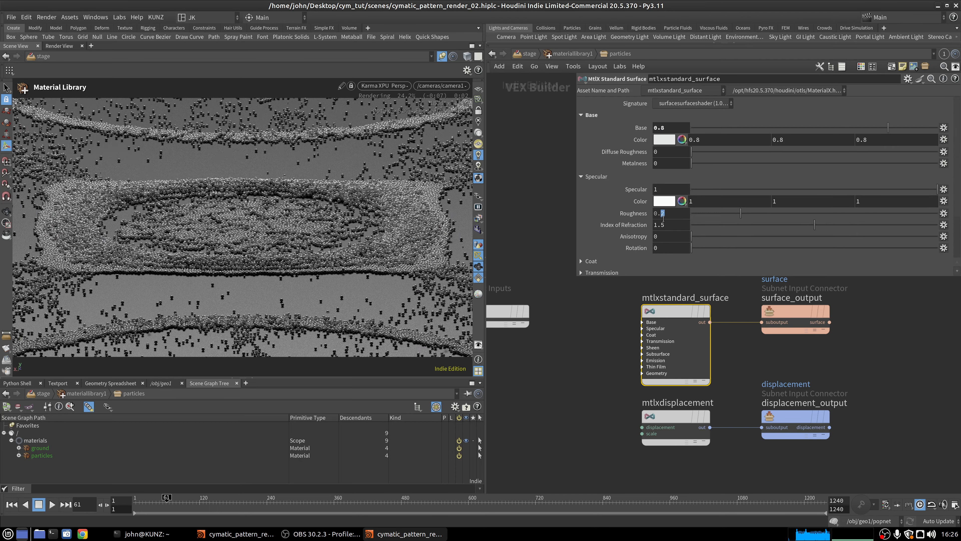
pyautogui.write('4')
pyautogui.press('Return')
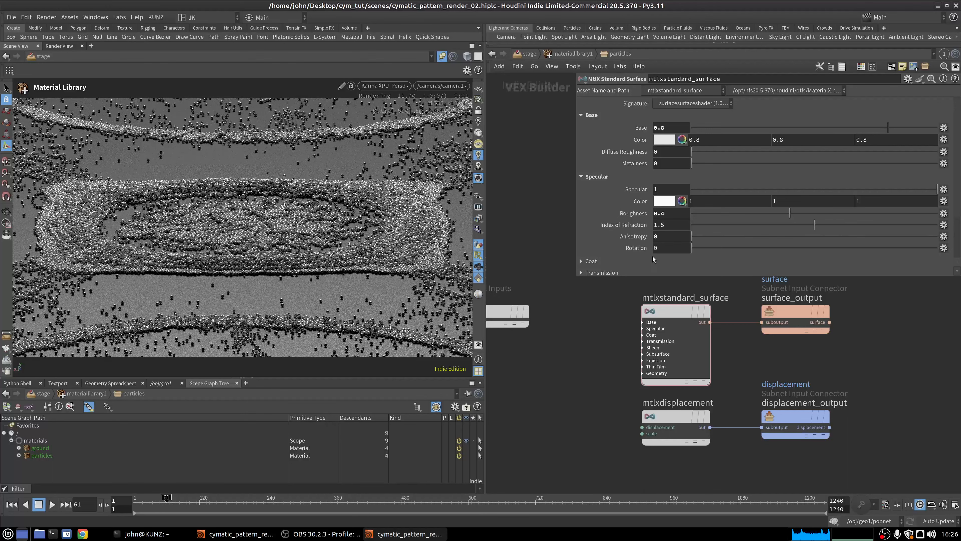
pyautogui.moveTo(595, 414); pyautogui.dragTo(593, 451, button='middle')
pyautogui.click(572, 55)
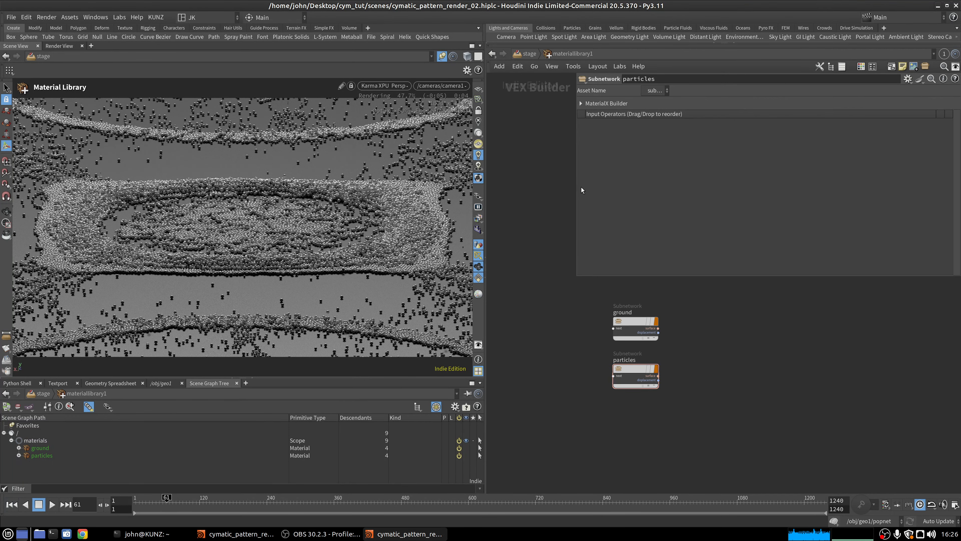
pyautogui.click(525, 55)
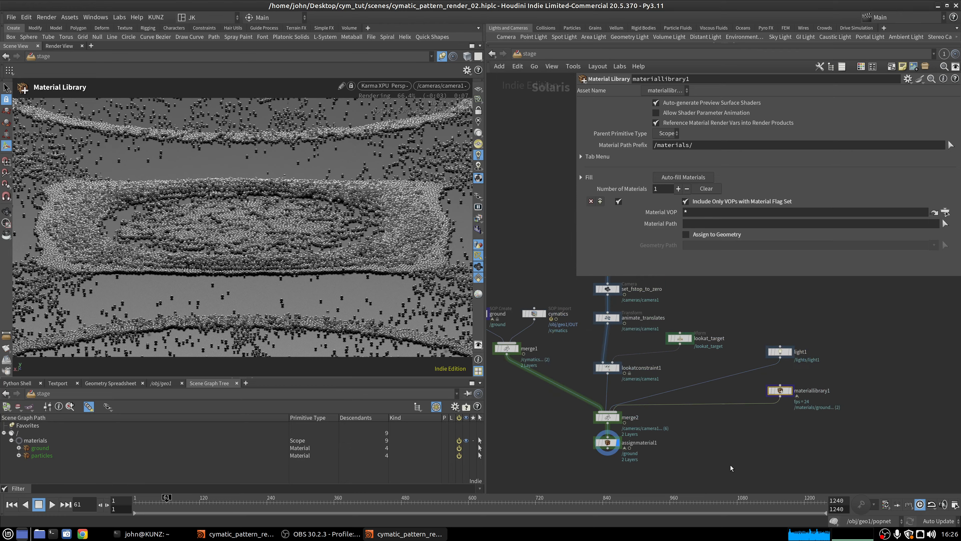
pyautogui.moveTo(687, 444); pyautogui.dragTo(709, 427, button='middle')
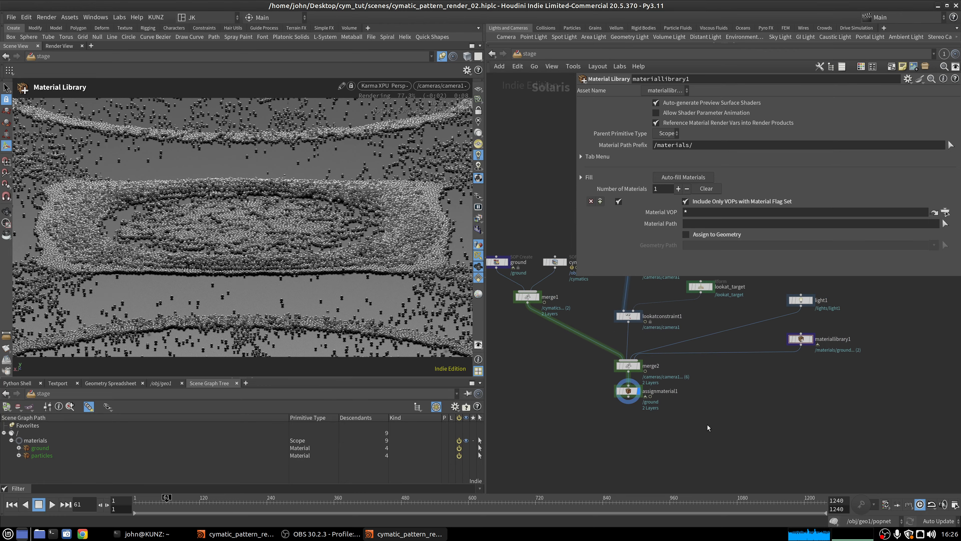
# Scrub through the timeline to examine the shaded ground and particles at different frames, ending on frame 214
pyautogui.click(216, 503)
pyautogui.click(248, 504)
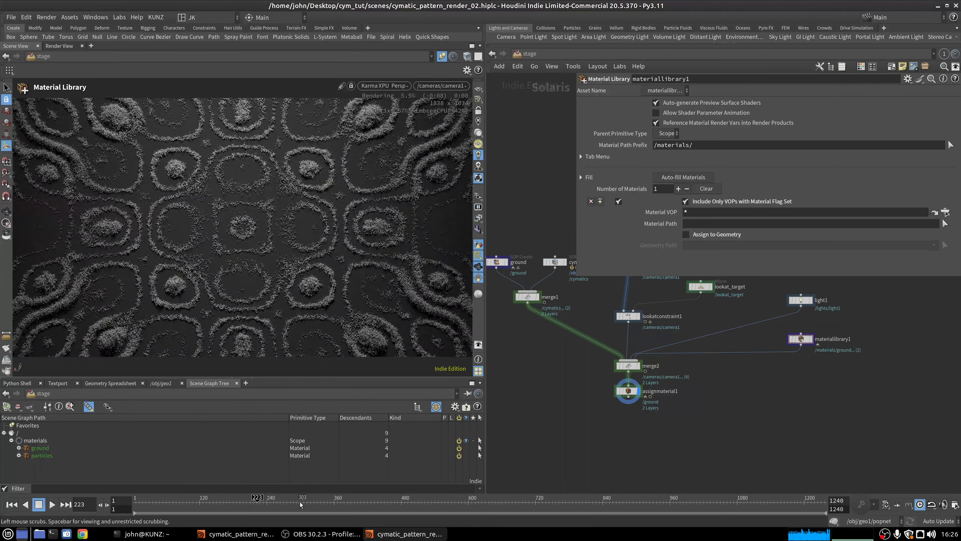
pyautogui.click(239, 502)
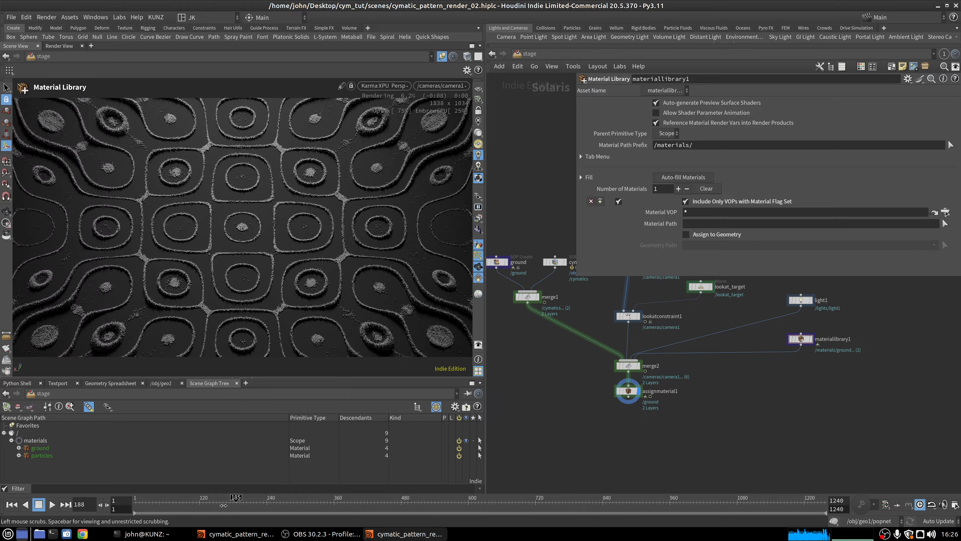
pyautogui.click(206, 503)
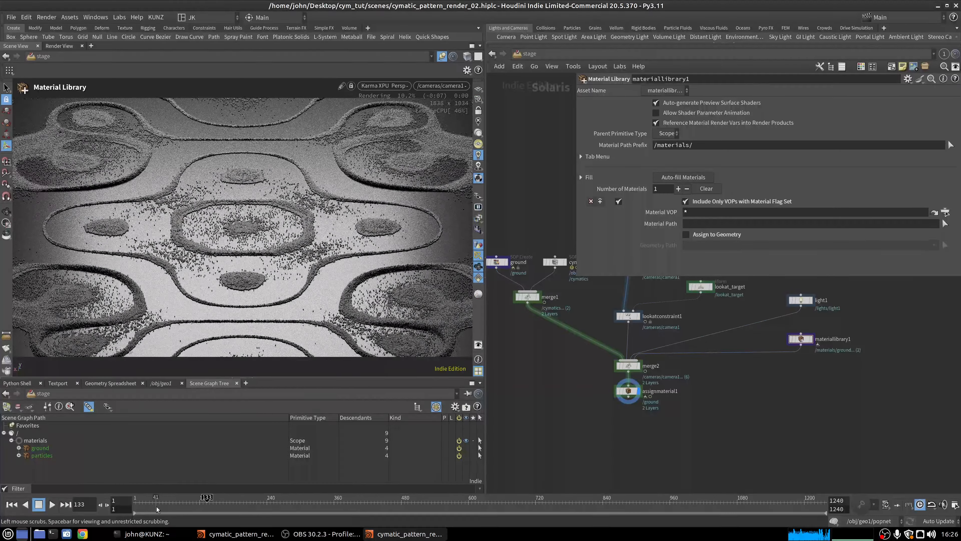
pyautogui.click(150, 507)
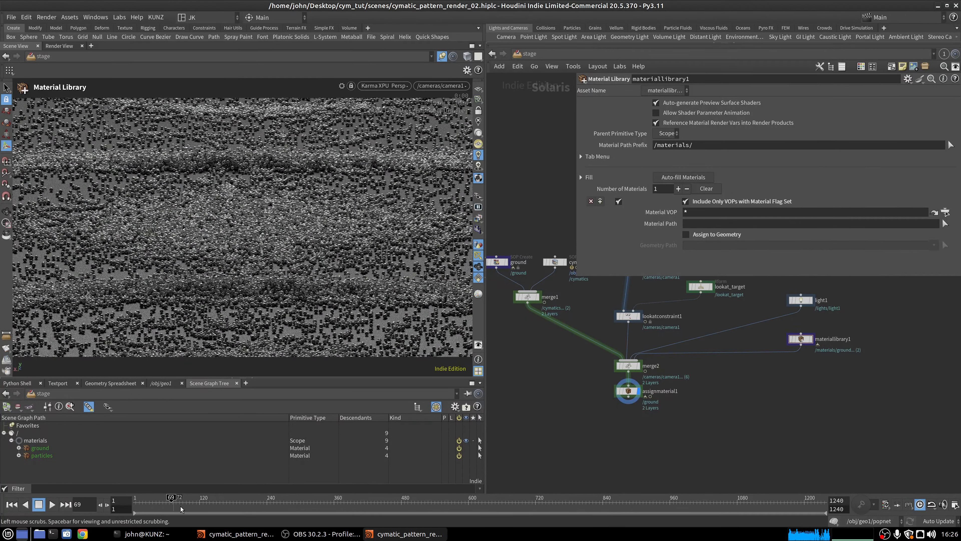
pyautogui.click(190, 508)
pyautogui.click(213, 504)
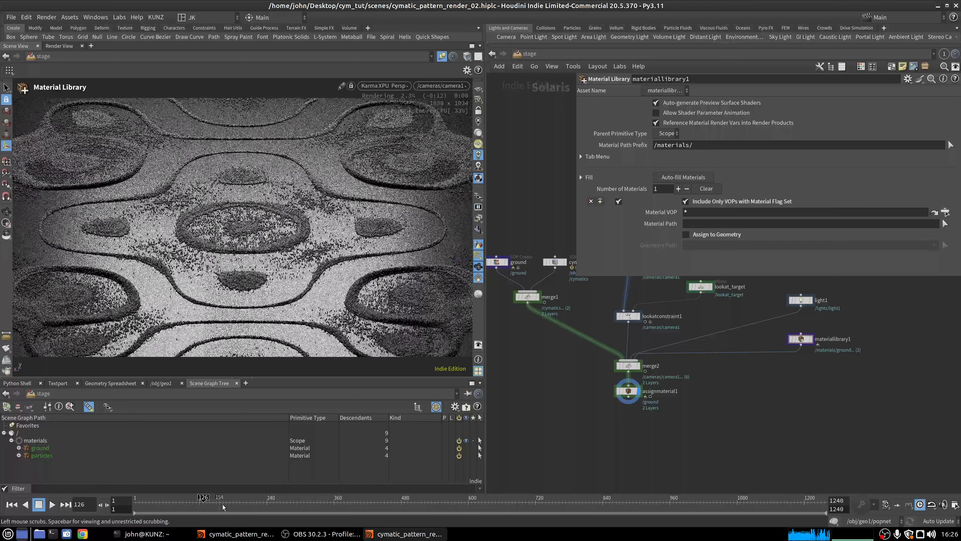
pyautogui.click(246, 504)
pyautogui.click(321, 501)
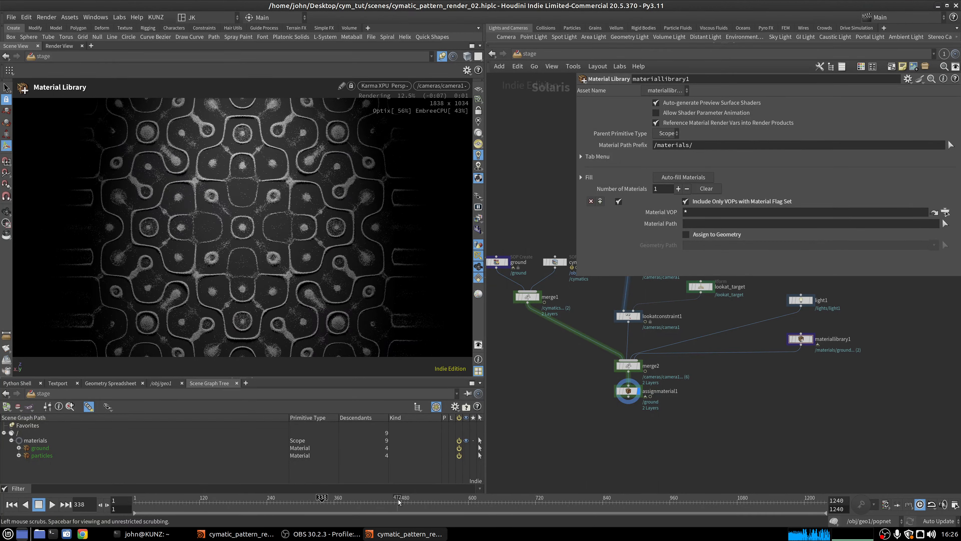
pyautogui.click(337, 501)
pyautogui.click(261, 502)
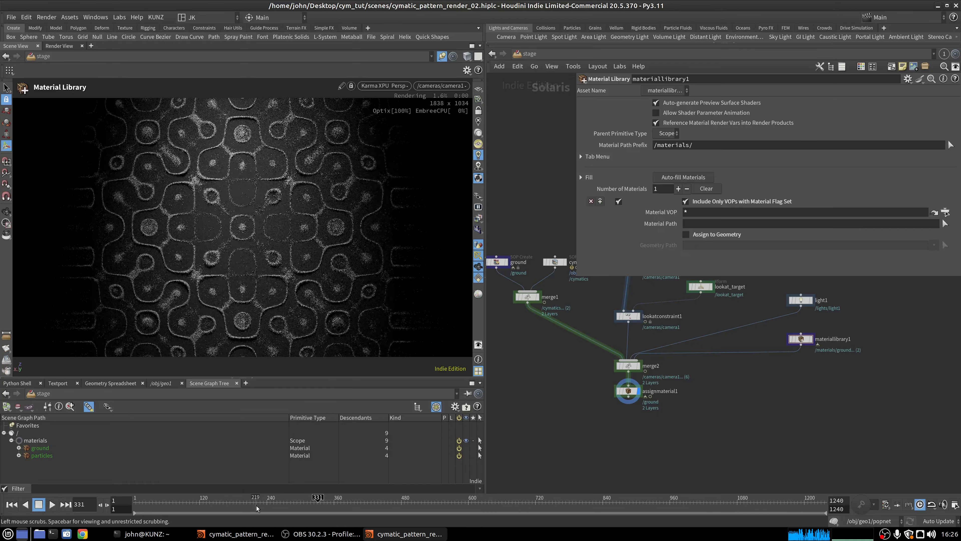
pyautogui.click(256, 501)
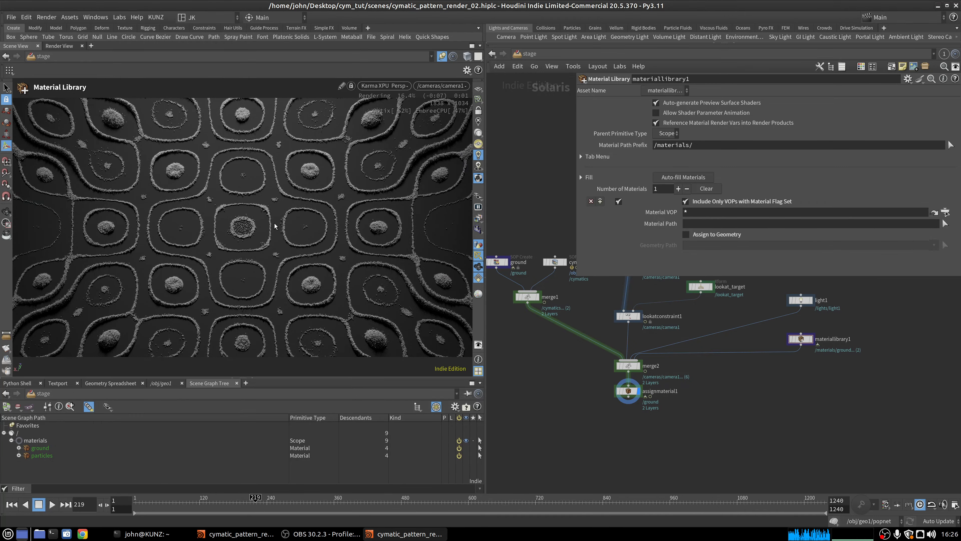
pyautogui.click(171, 501)
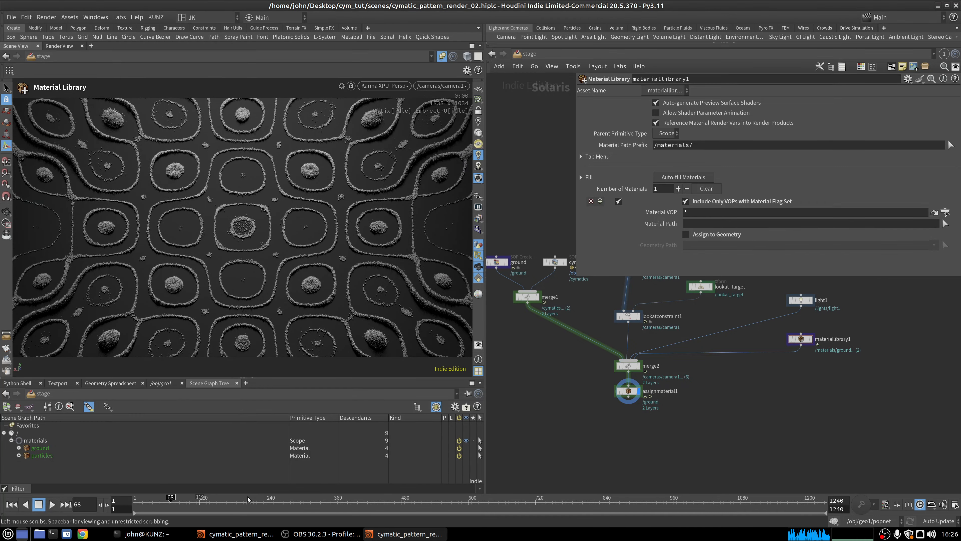
pyautogui.click(254, 500)
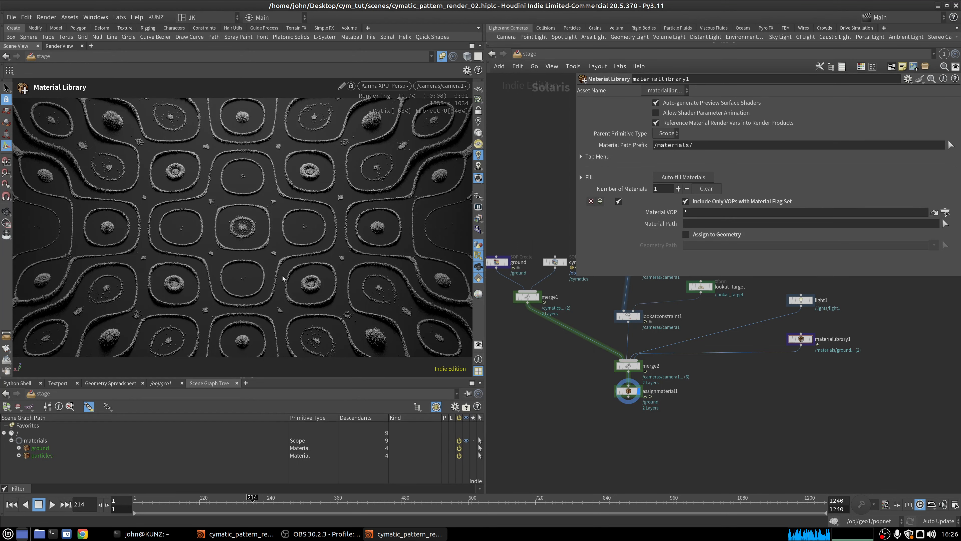
# Show the viewport's Correction Toolbar and change its view transform to ACES 1.0 SDR-video
pyautogui.click(405, 86)
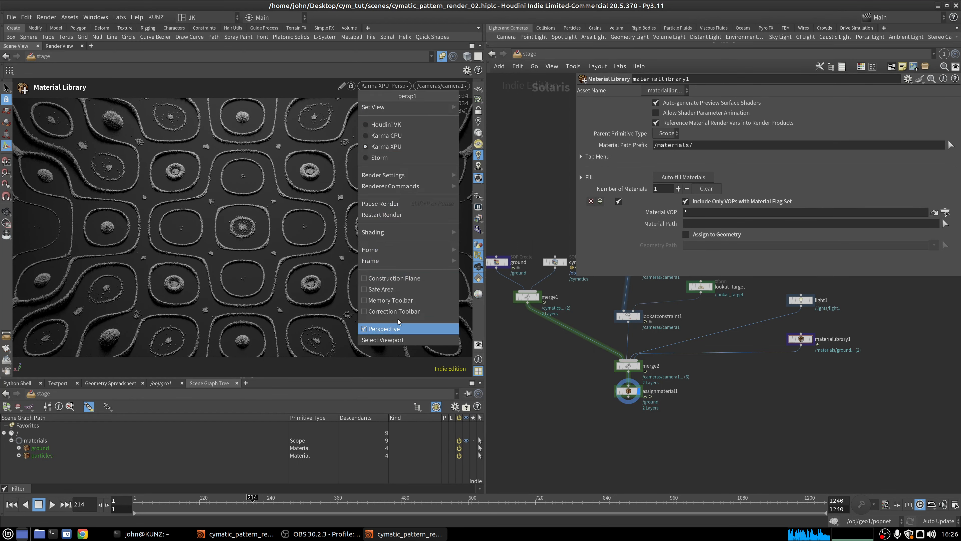
pyautogui.click(394, 311)
pyautogui.click(379, 370)
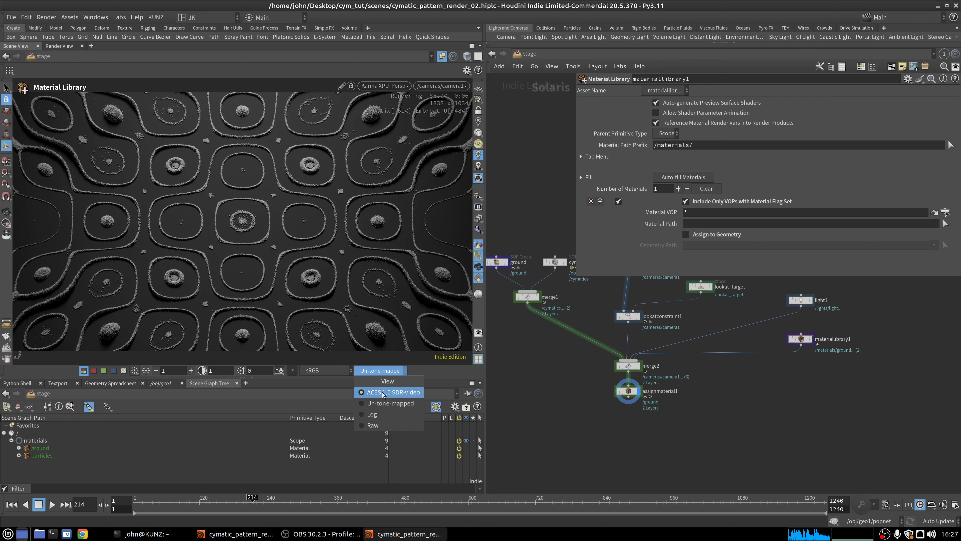
pyautogui.click(393, 391)
pyautogui.press('h')
pyautogui.scroll(2, 729, 330)
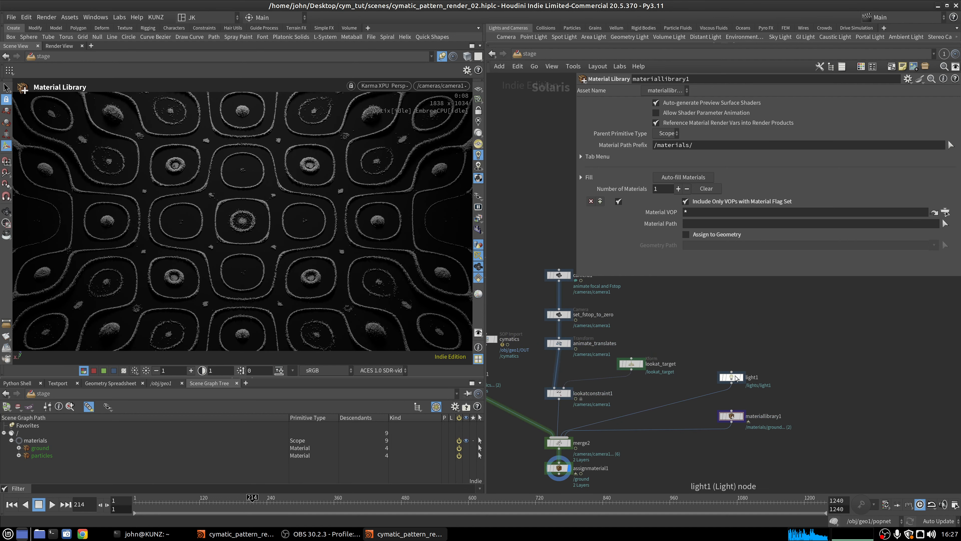
# Set light1's Exposure to 1 and return the viewport to the Select tool
pyautogui.click(731, 376)
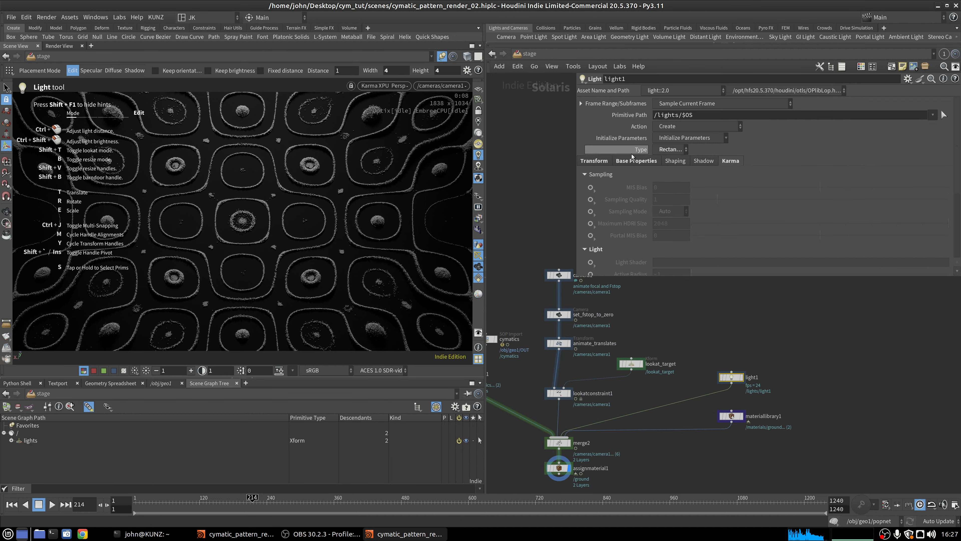
pyautogui.click(668, 187)
pyautogui.write('1')
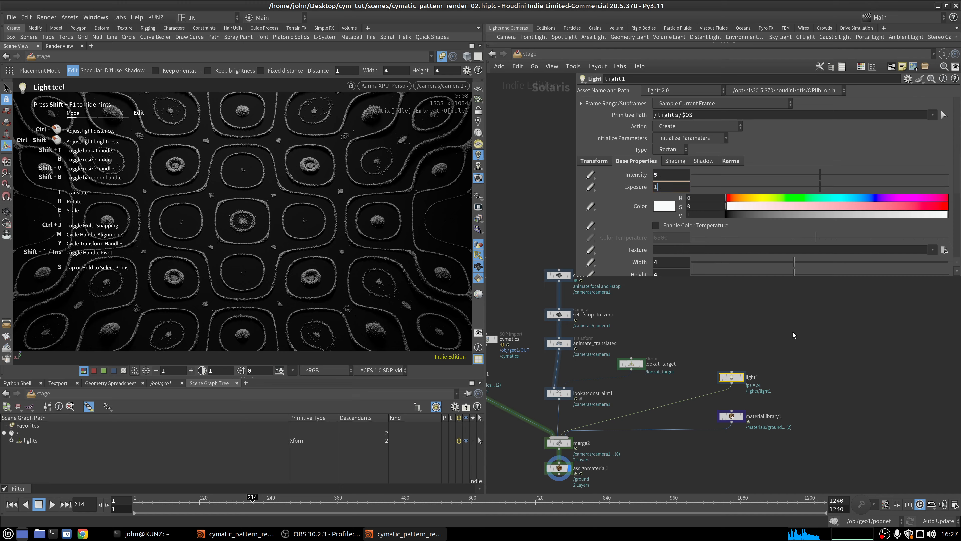
pyautogui.press('Return')
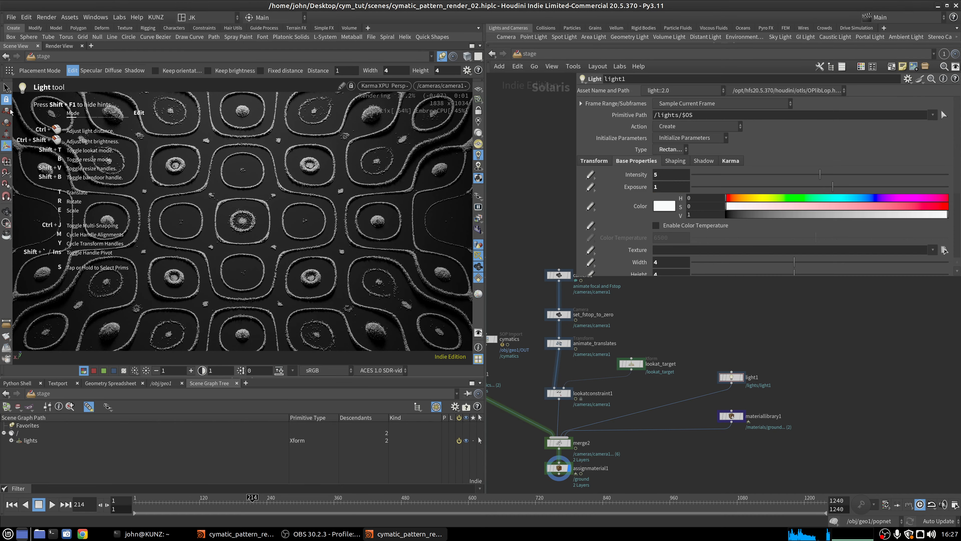
pyautogui.click(6, 87)
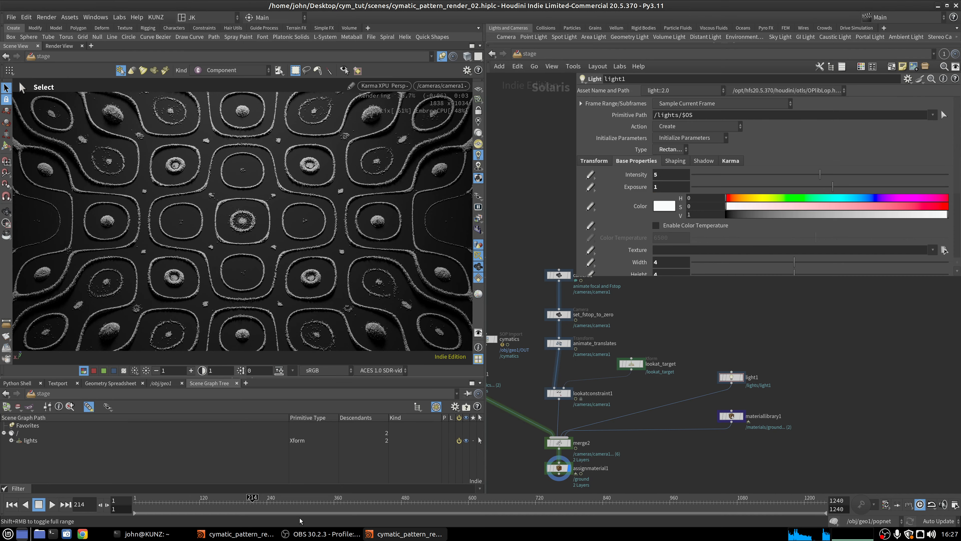
# Scrub the timeline to frame 371 to examine the pattern under the adjusted light
pyautogui.moveTo(299, 499)
pyautogui.mouseDown()
pyautogui.moveTo(156, 507)
pyautogui.moveTo(375, 506)
pyautogui.moveTo(342, 504)
pyautogui.mouseUp()
pyautogui.scroll(-4, 748, 326)
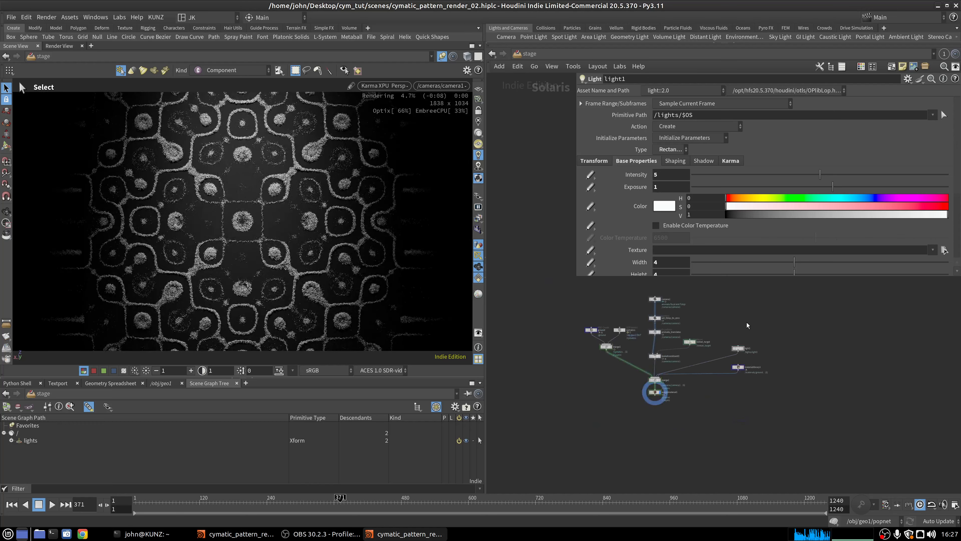
pyautogui.scroll(4, 703, 341)
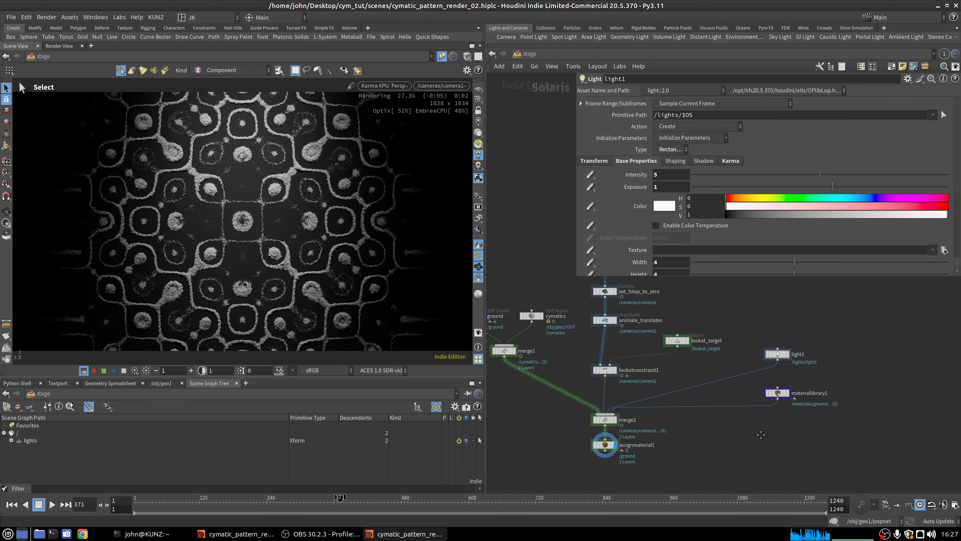
pyautogui.moveTo(761, 434); pyautogui.dragTo(788, 445, button='middle')
pyautogui.rightClick(885, 534)
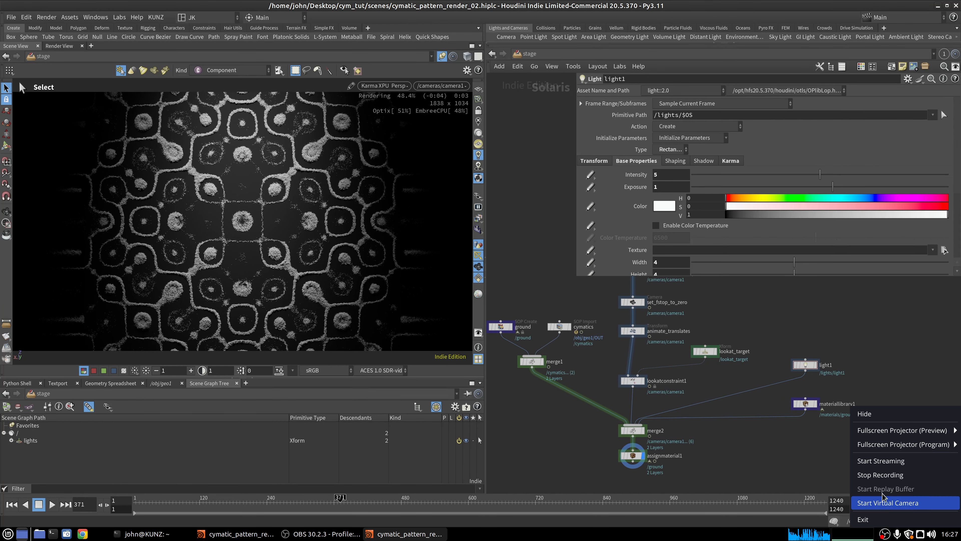
pyautogui.click(879, 475)
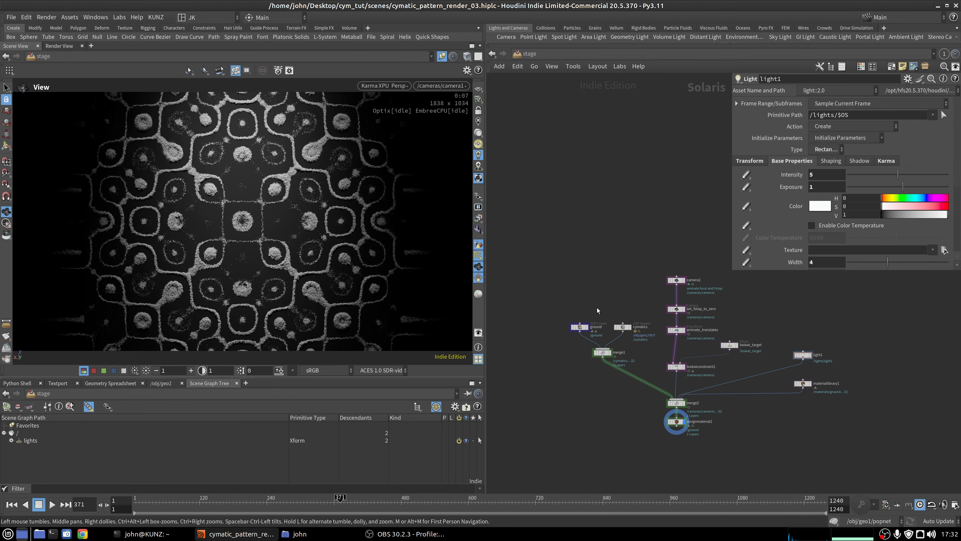
# Switch the viewport away from Karma XPU, check the ground's coverage in the alpha channel, and restore the colour display and Karma XPU
pyautogui.scroll(2, 556, 261)
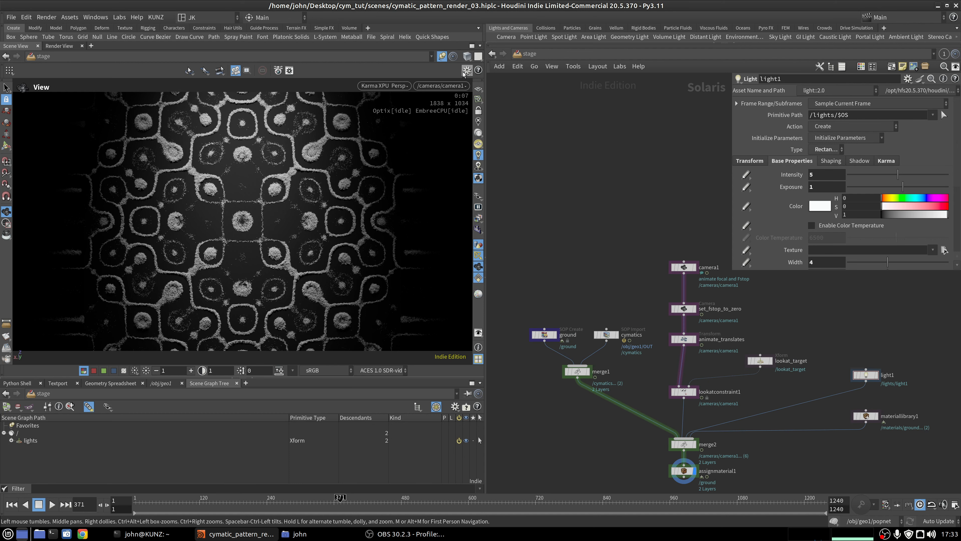
pyautogui.click(384, 86)
pyautogui.click(386, 125)
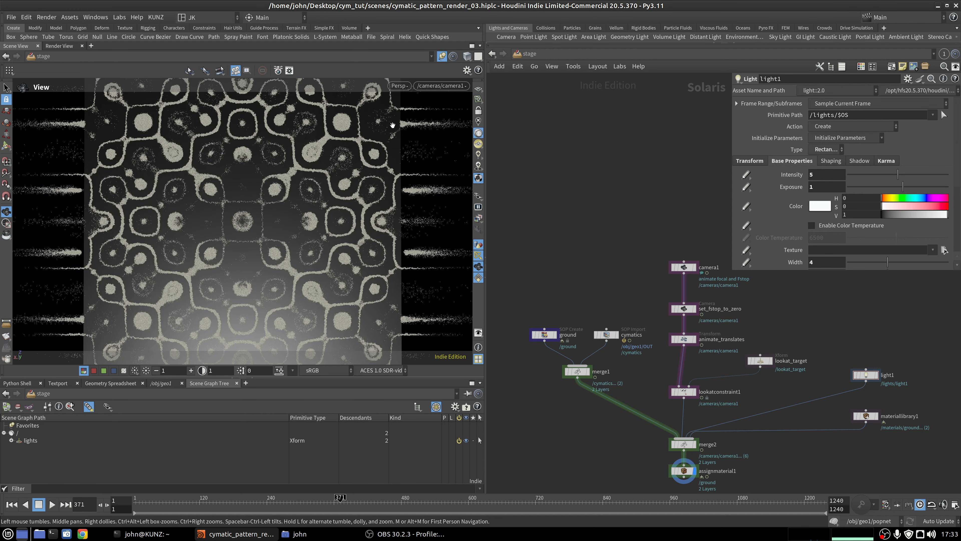
pyautogui.click(123, 371)
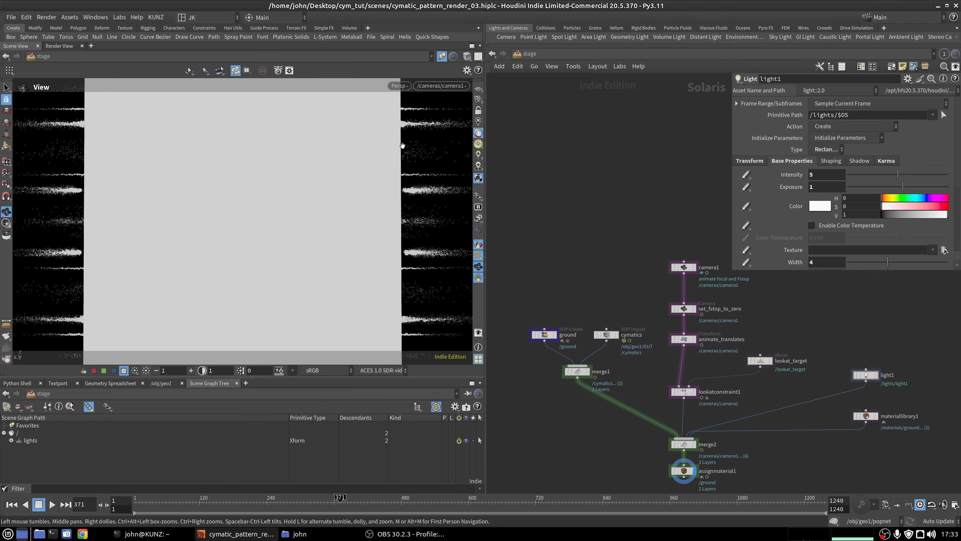
pyautogui.click(83, 370)
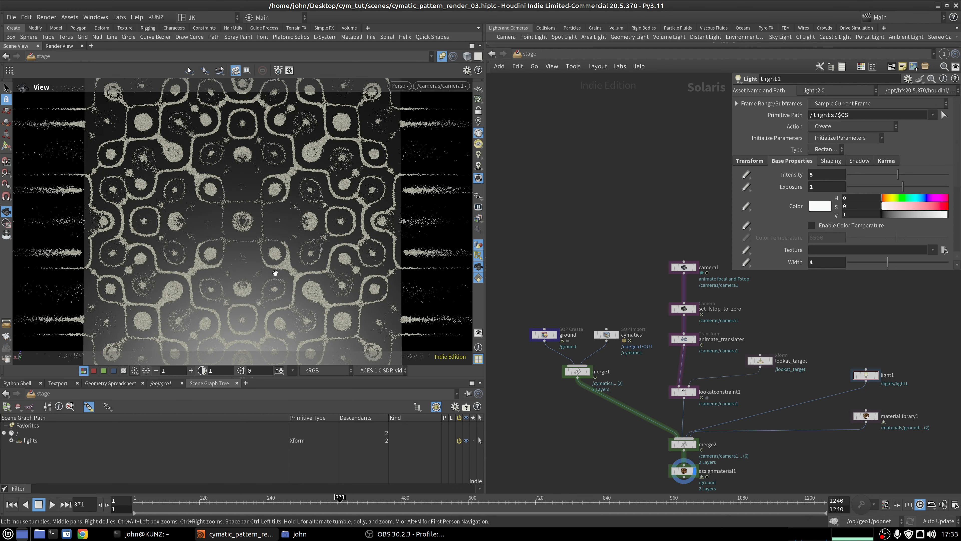
pyautogui.scroll(2, 554, 338)
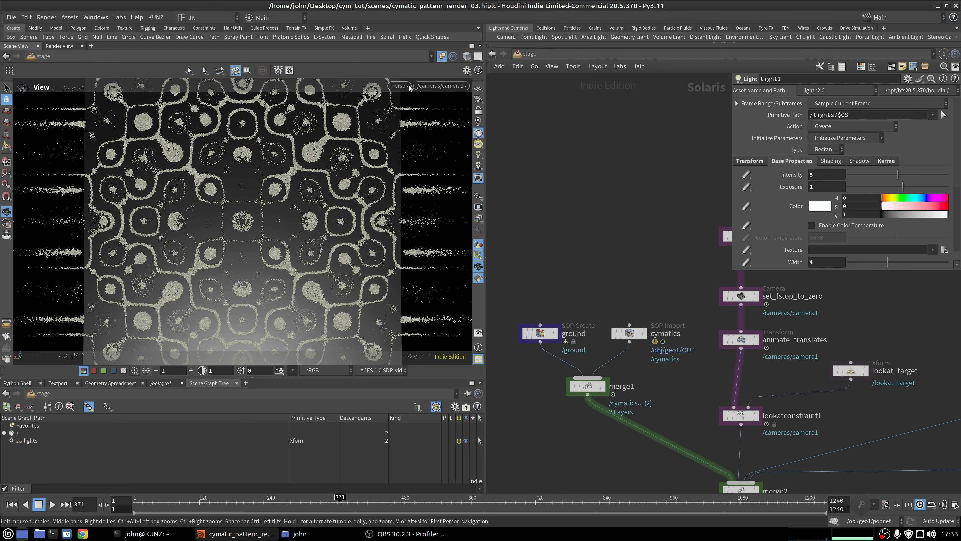
pyautogui.click(398, 85)
pyautogui.click(412, 141)
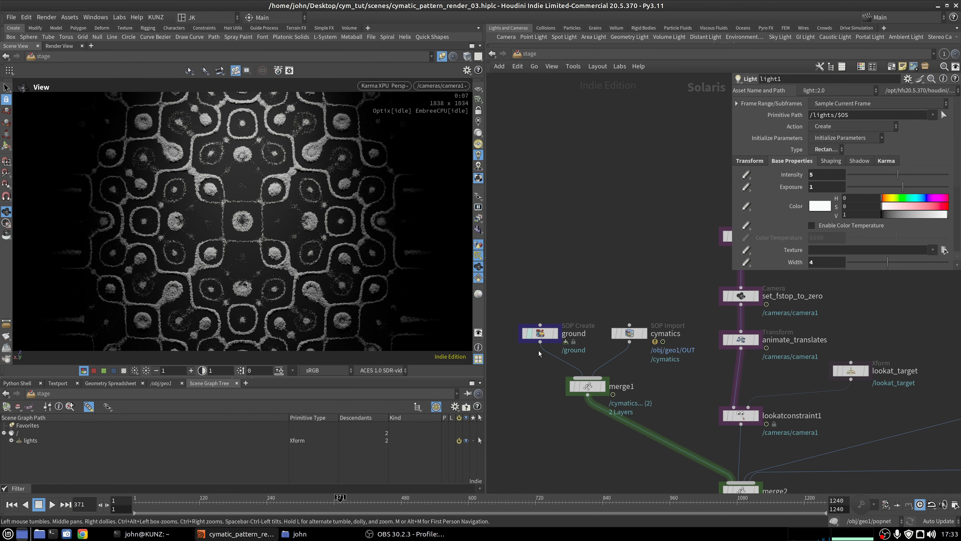
# Inside the ground node, set the grid's Size to 15 by 15 and check its coverage in the alpha channel
pyautogui.doubleClick(547, 334)
pyautogui.click(839, 141)
pyautogui.write('15')
pyautogui.press('Tab')
pyautogui.write('15')
pyautogui.press('Return')
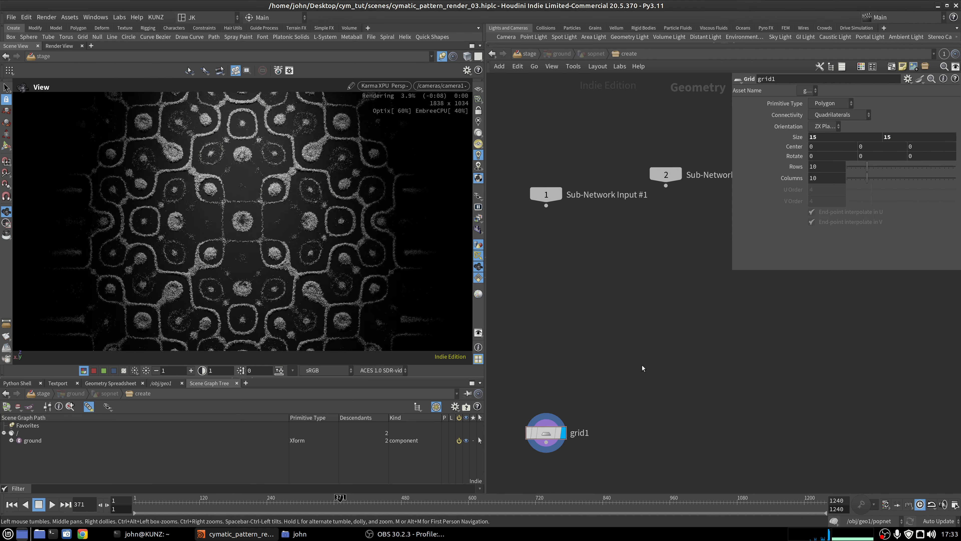
pyautogui.click(124, 371)
pyautogui.click(123, 372)
# Add a UV Texture node after grid1 and make it the displayed output of the ground geometry
pyautogui.moveTo(697, 389); pyautogui.dragTo(741, 332, button='middle')
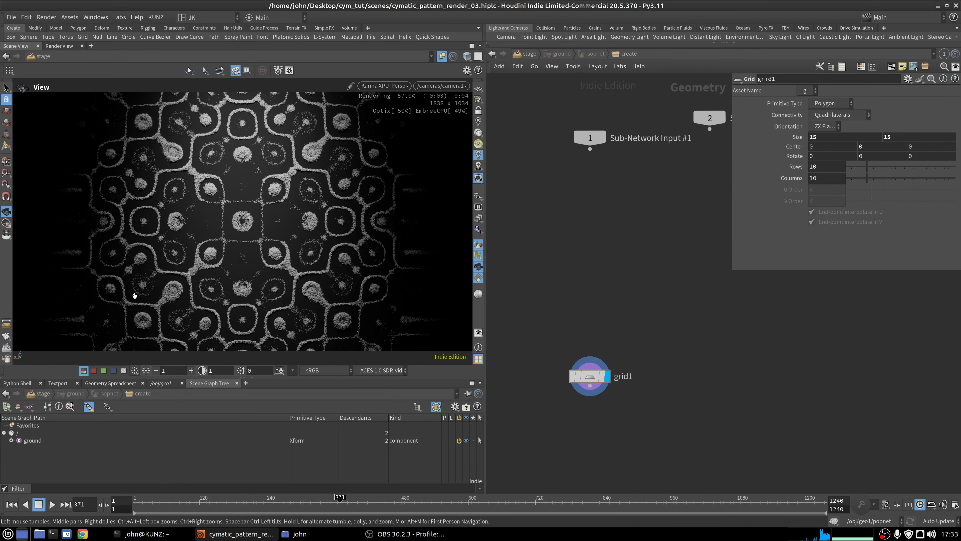
pyautogui.moveTo(637, 476); pyautogui.dragTo(625, 393, button='middle')
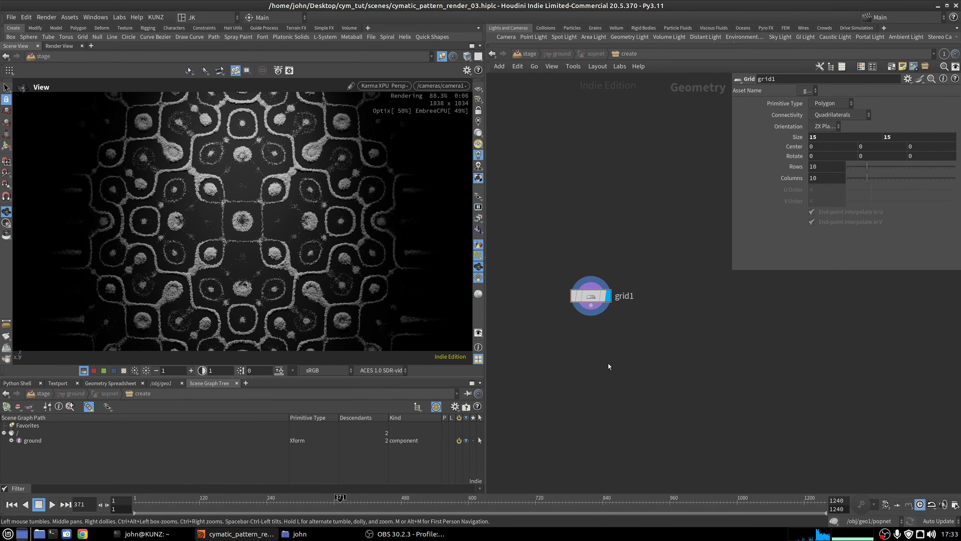
pyautogui.press('Tab')
pyautogui.write('tex')
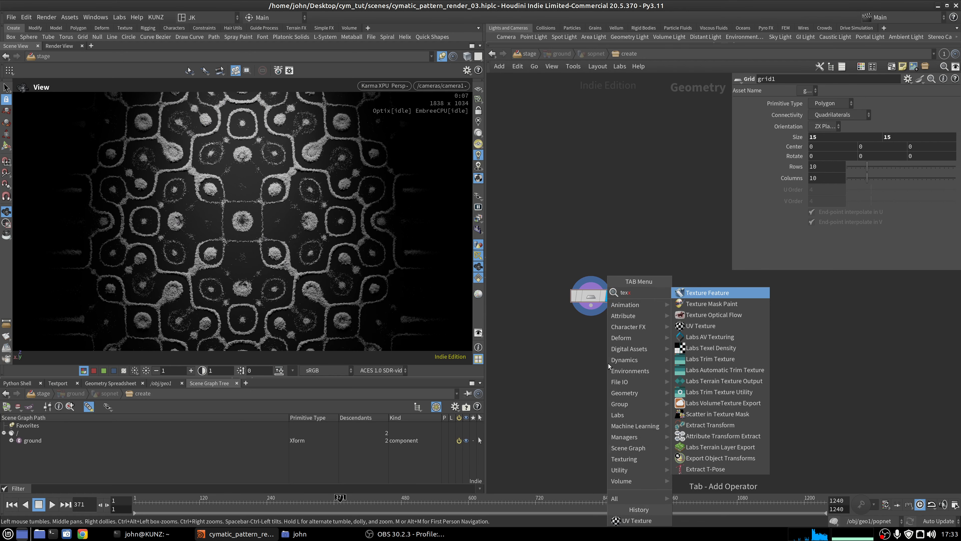
pyautogui.click(681, 326)
pyautogui.click(598, 334)
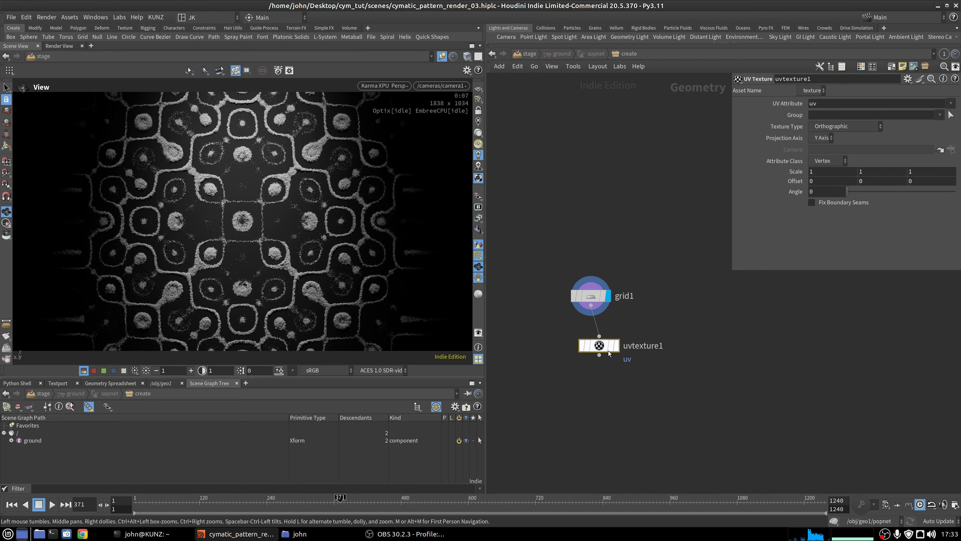
pyautogui.click(591, 346)
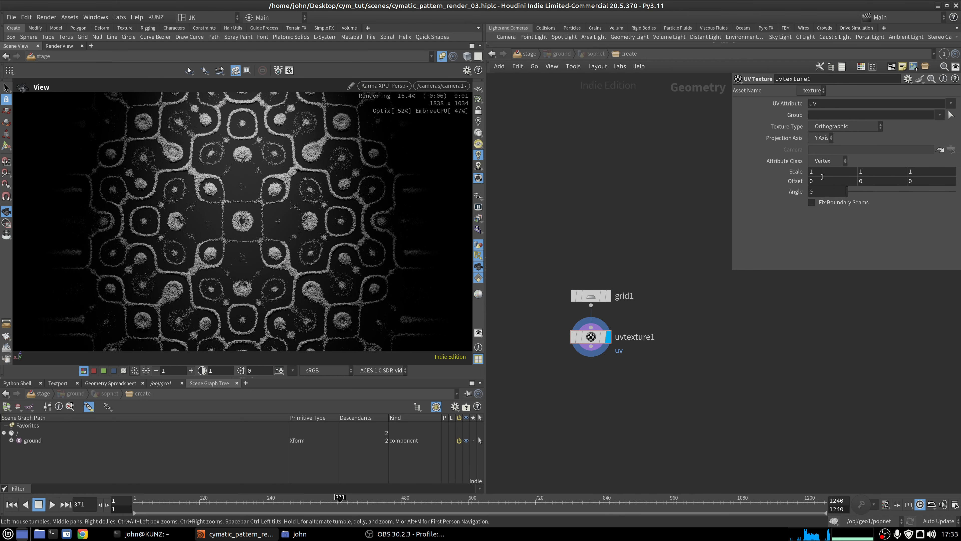
# Go to frame 104 and set the UV Texture's Angle to 45
pyautogui.click(227, 501)
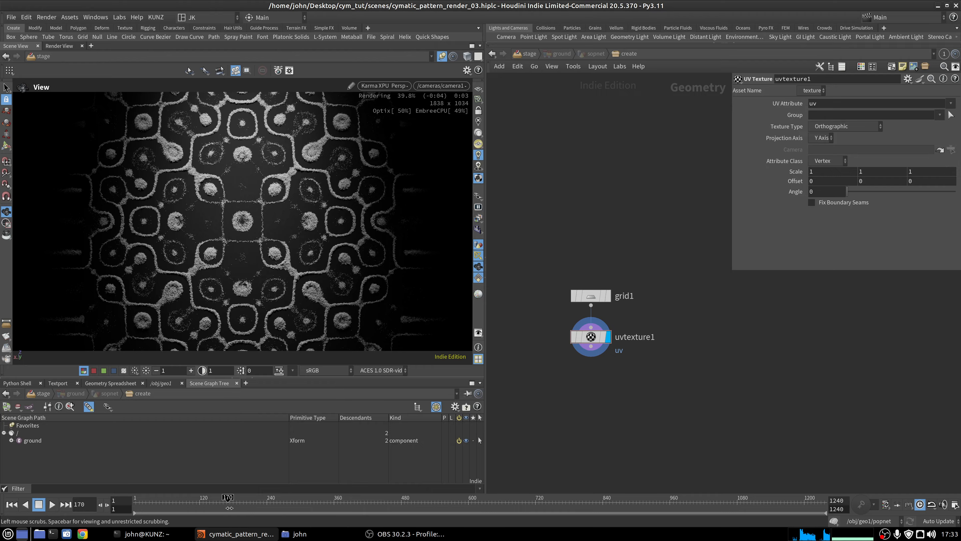
pyautogui.click(192, 508)
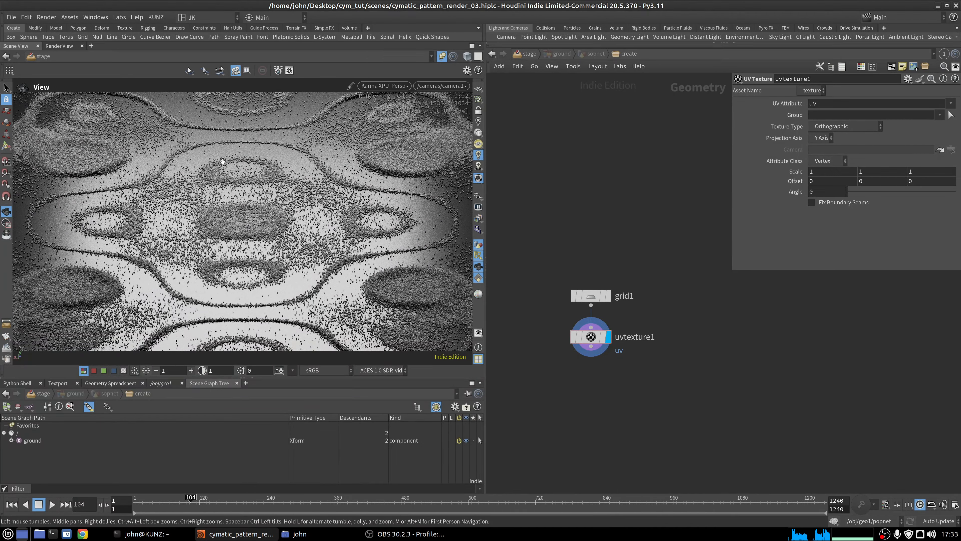
pyautogui.click(823, 175)
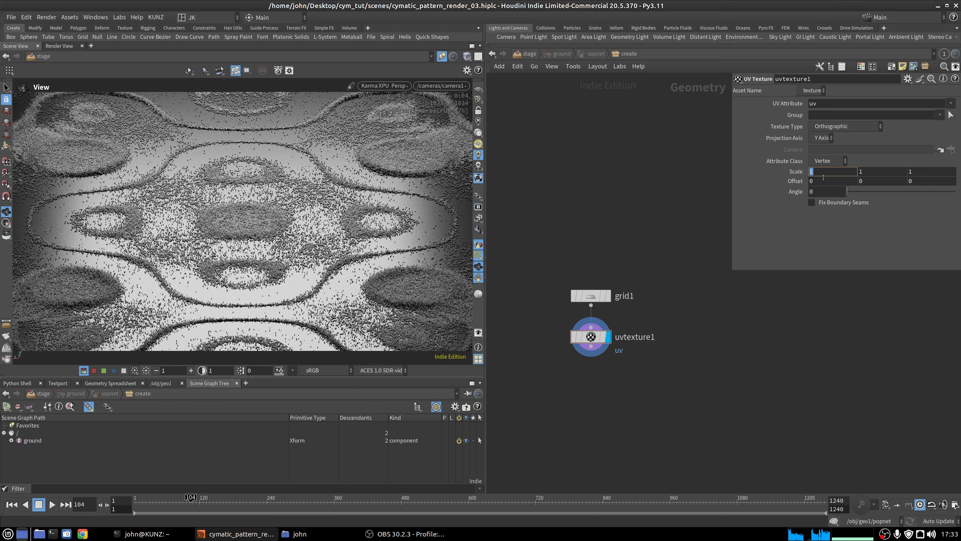
pyautogui.click(828, 195)
pyautogui.write('45')
pyautogui.press('Return')
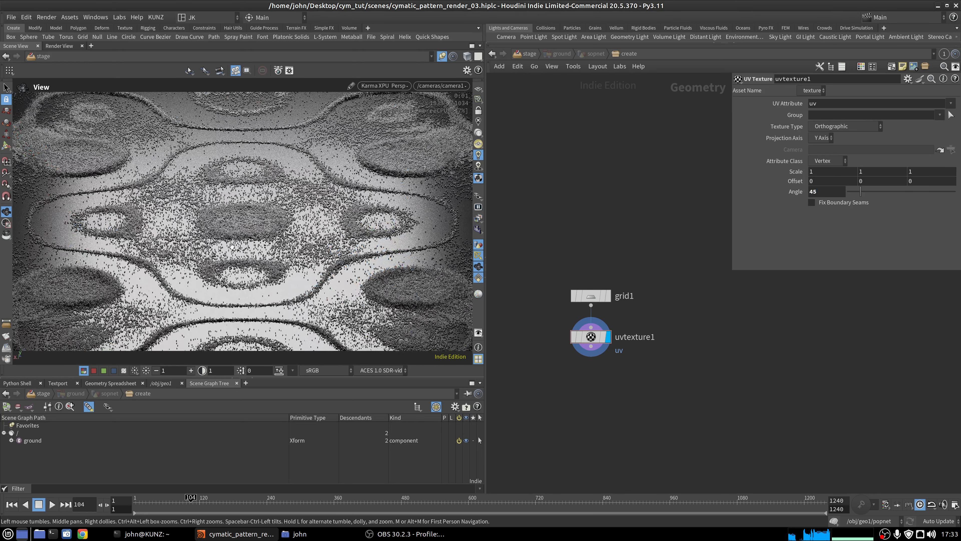
# Set the first two Scale values of the UV Texture to 4 and 4
pyautogui.click(820, 174)
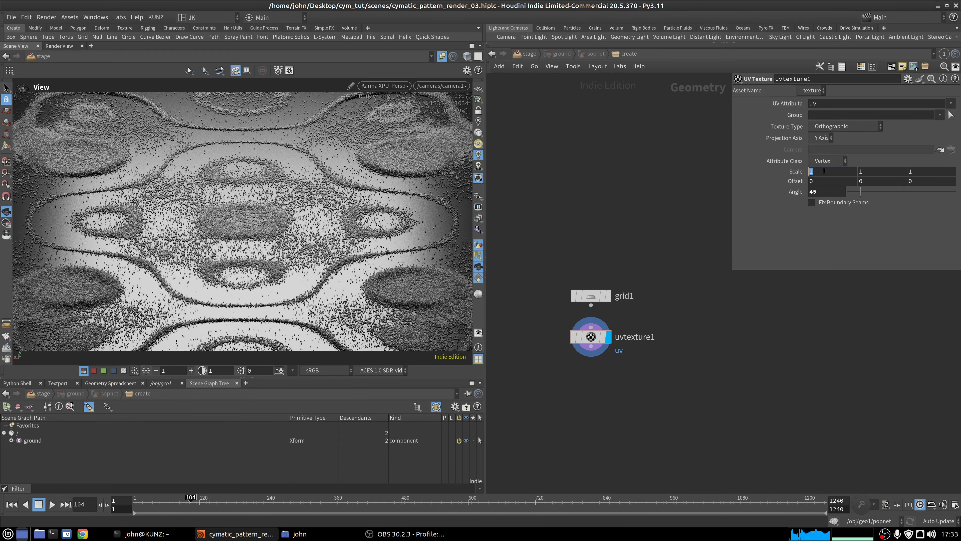
pyautogui.write('4')
pyautogui.press('Tab')
pyautogui.write('4')
pyautogui.press('Return')
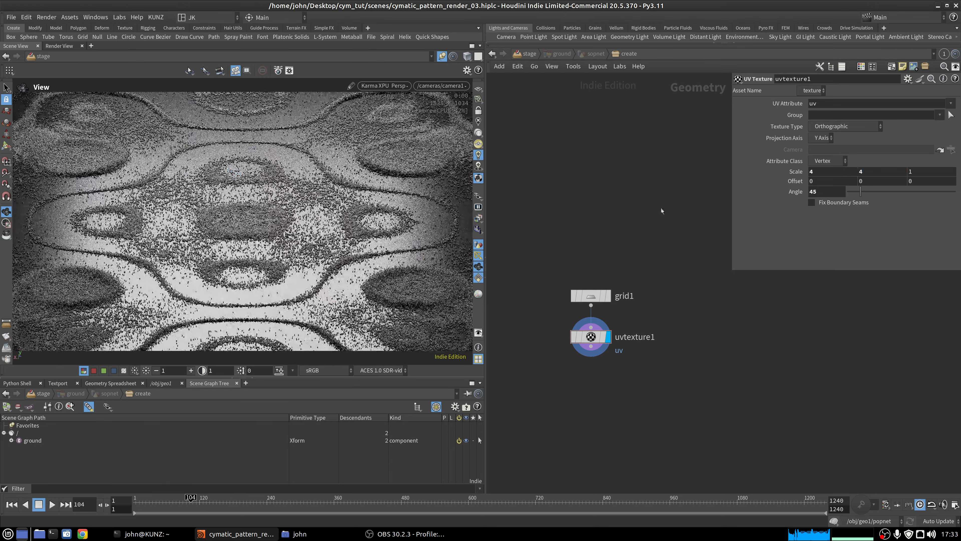
# Return to the stage, open the ground material inside materiallibrary1 and select its mtlxstandard_surface
pyautogui.click(529, 56)
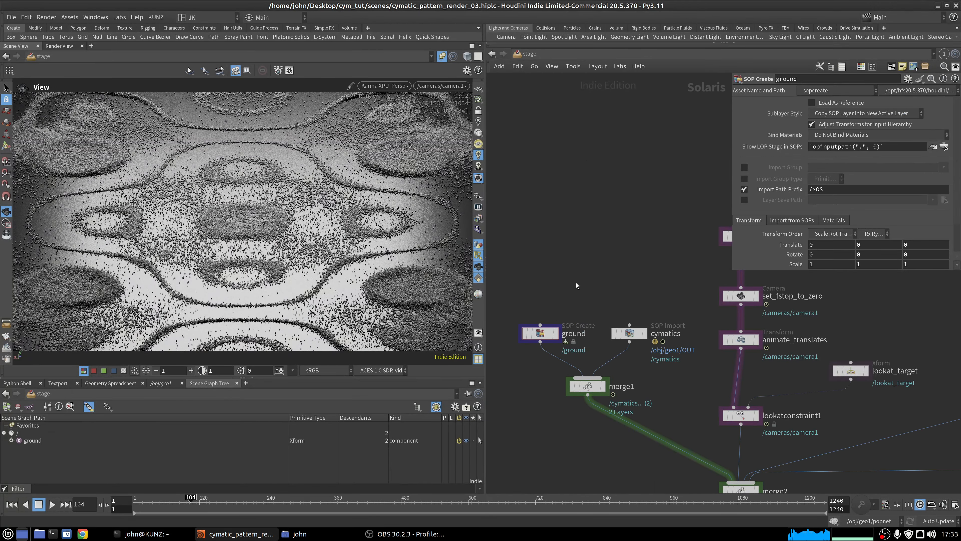
pyautogui.scroll(-3, 576, 299)
pyautogui.scroll(3, 620, 368)
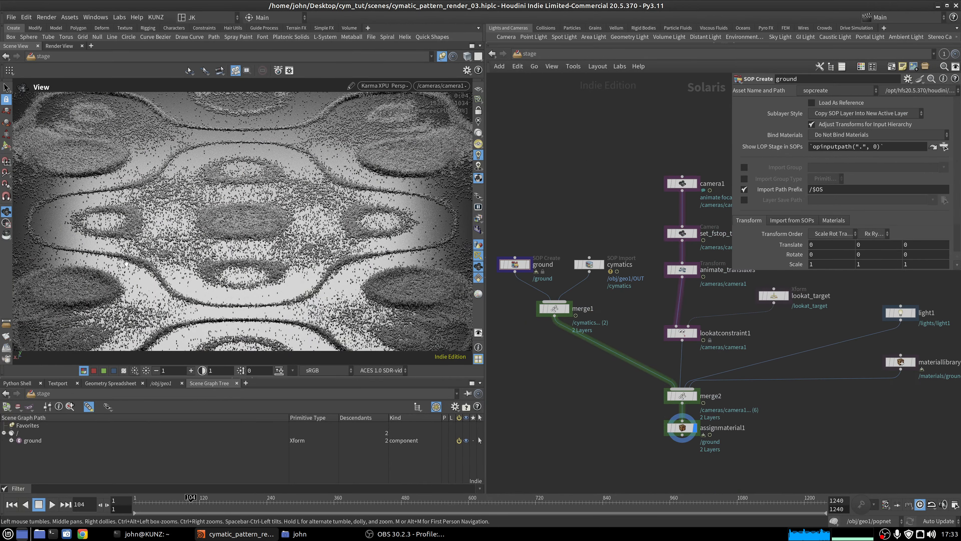
pyautogui.moveTo(618, 421); pyautogui.dragTo(600, 432, button='middle')
pyautogui.moveTo(829, 457); pyautogui.dragTo(774, 440, button='middle')
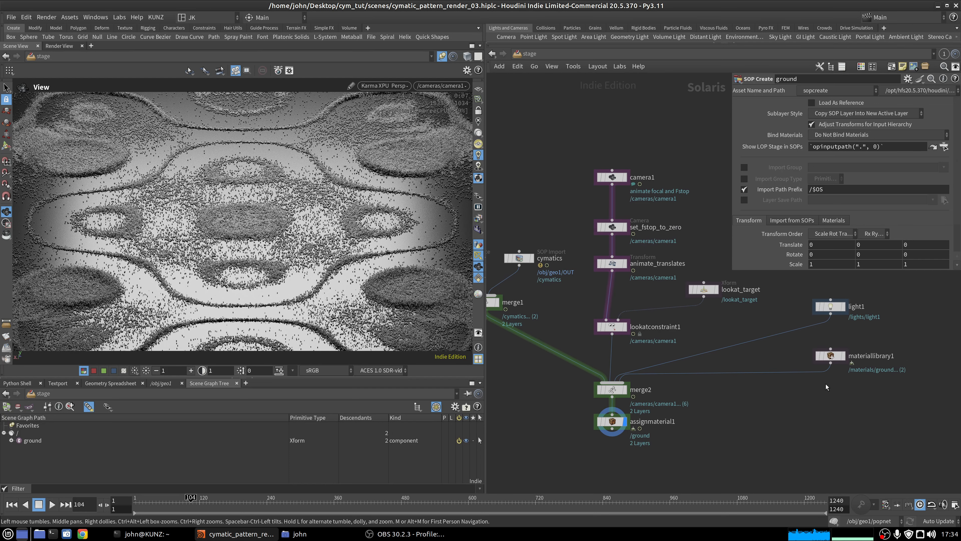
pyautogui.doubleClick(836, 355)
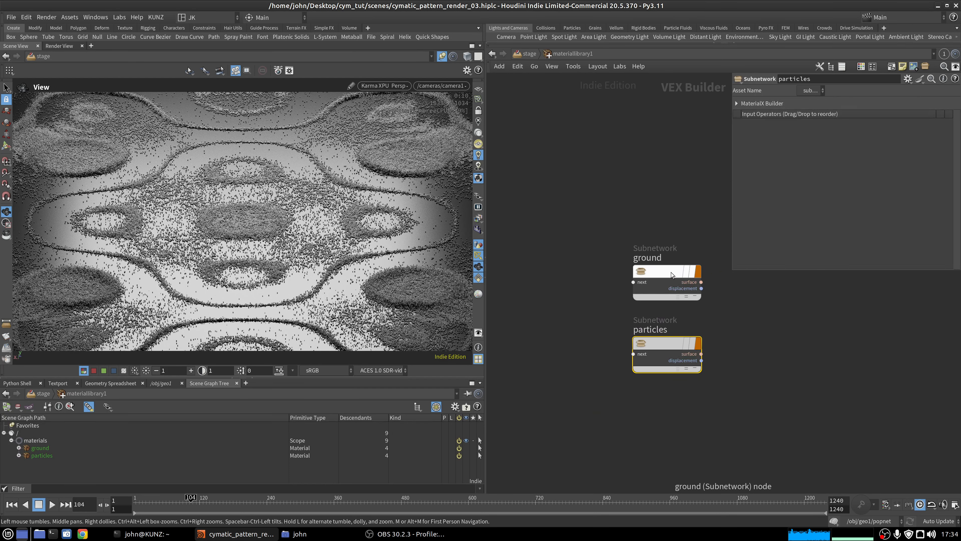
pyautogui.doubleClick(671, 272)
pyautogui.click(706, 312)
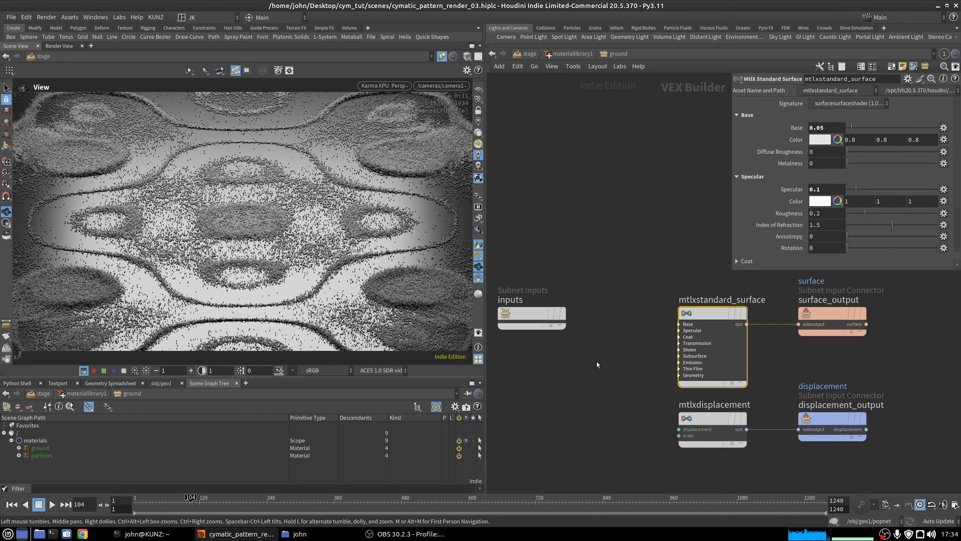
# Add a MtlX Image node and a MtlX Surface Unlit node to the ground material network
pyautogui.moveTo(654, 215); pyautogui.dragTo(660, 294, button='middle')
pyautogui.press('Tab')
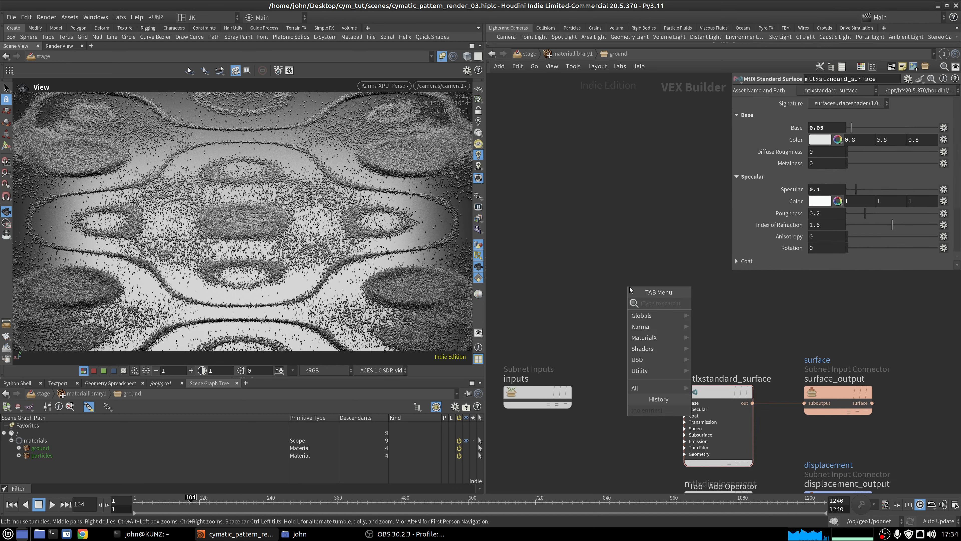
pyautogui.write('im')
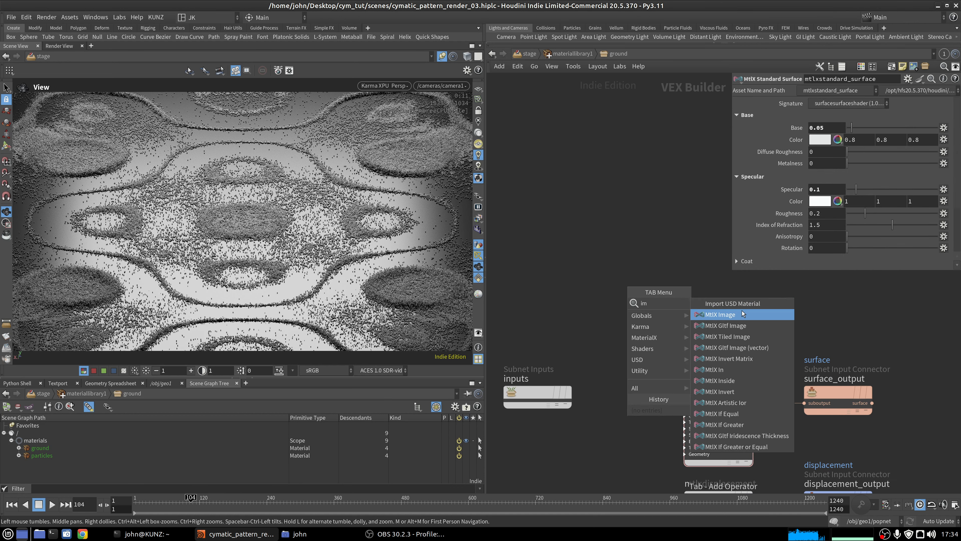
pyautogui.click(740, 317)
pyautogui.press('Tab')
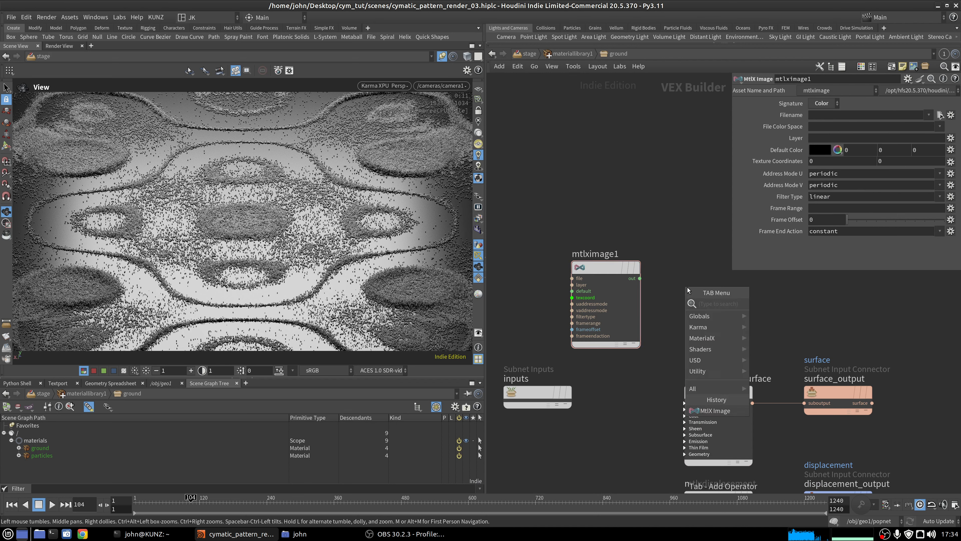
pyautogui.write('unl')
pyautogui.press('Return')
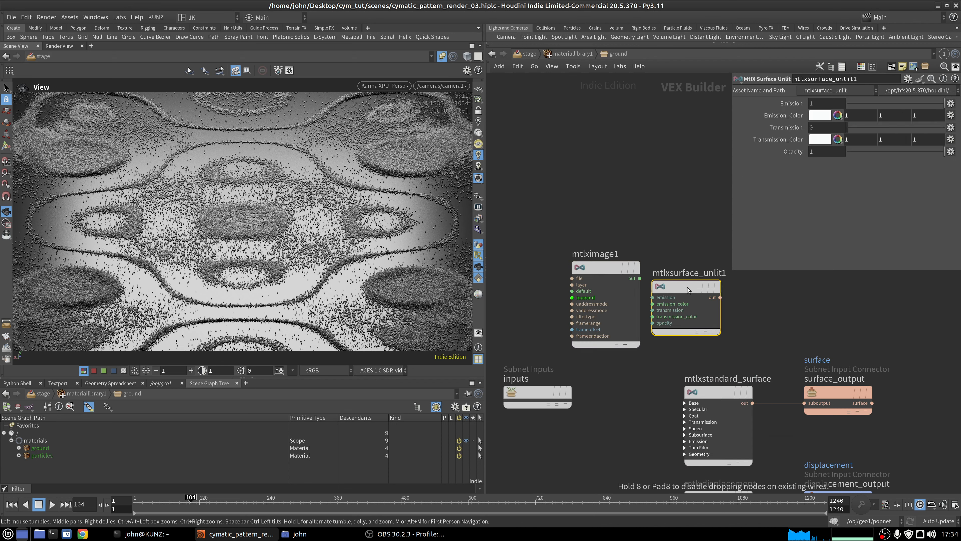
# Place the MtlX Surface Unlit node beside mtlximage1 and wire the image's output into its emission_color input
pyautogui.click(721, 288)
pyautogui.moveTo(639, 278); pyautogui.dragTo(684, 300)
# Give mtlximage1 a vector signature and load the texture $HIP/tex/fingerprints-smudge.jpg as its file
pyautogui.click(605, 276)
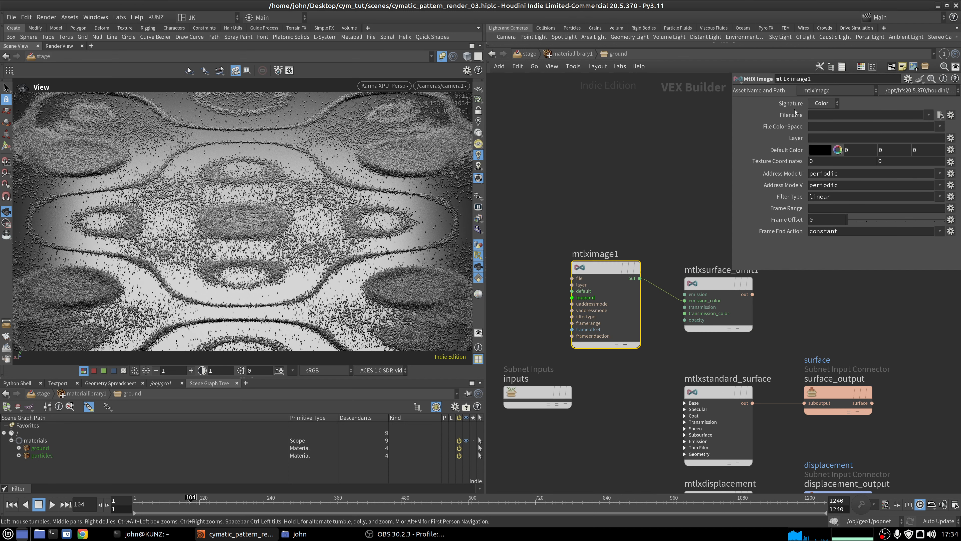
pyautogui.click(822, 103)
pyautogui.click(827, 158)
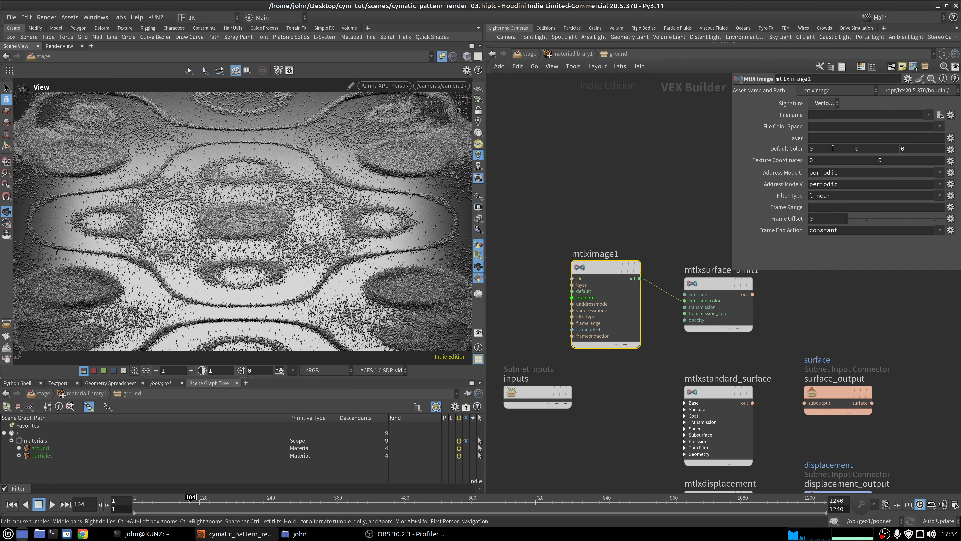
pyautogui.click(940, 115)
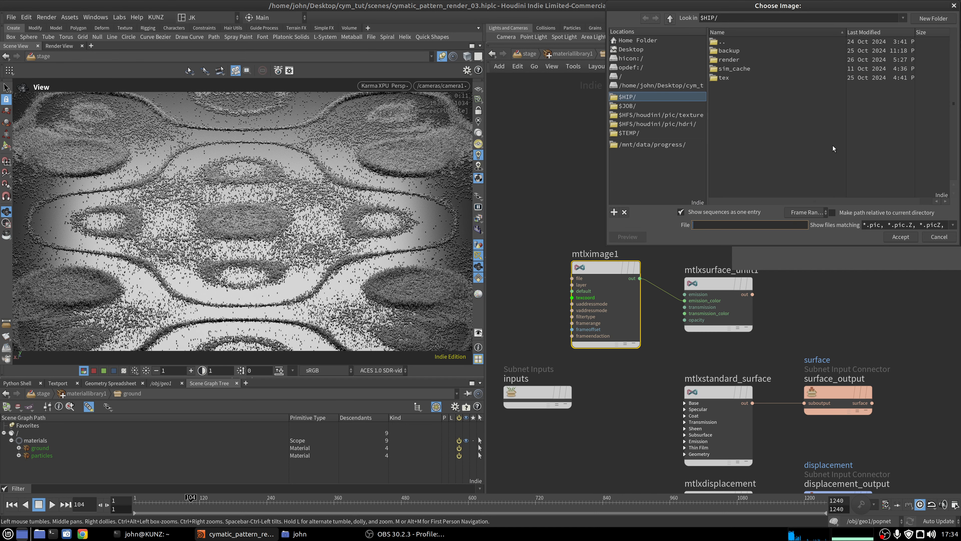
pyautogui.doubleClick(728, 78)
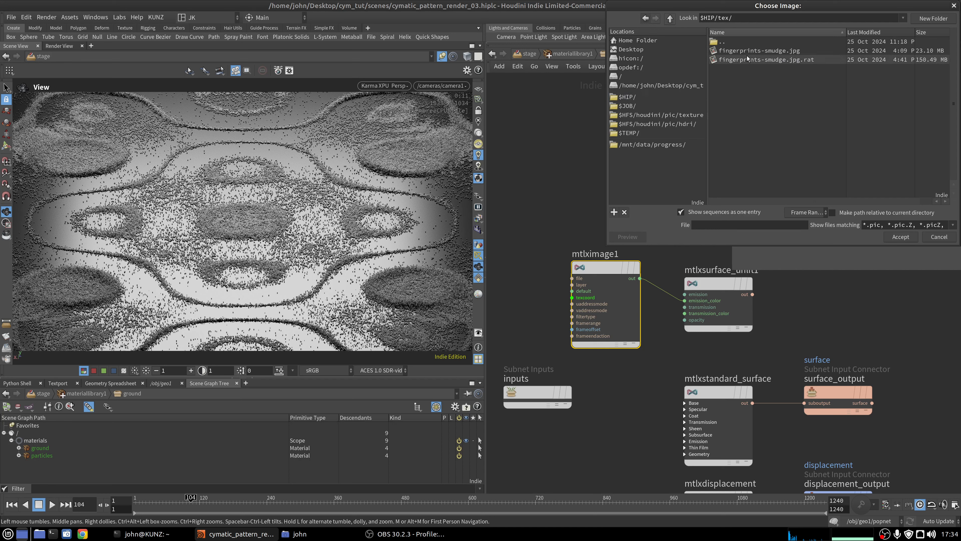
pyautogui.click(758, 51)
pyautogui.click(905, 238)
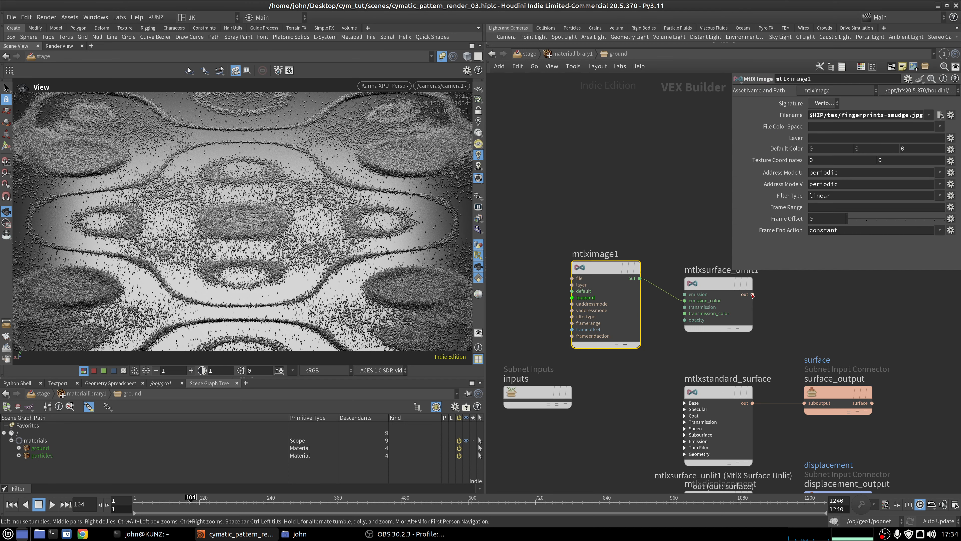
# Connect mtlxsurface_unlit1 to surface_output and move the unlit node farther away from mtlximage1
pyautogui.moveTo(752, 295); pyautogui.dragTo(804, 402)
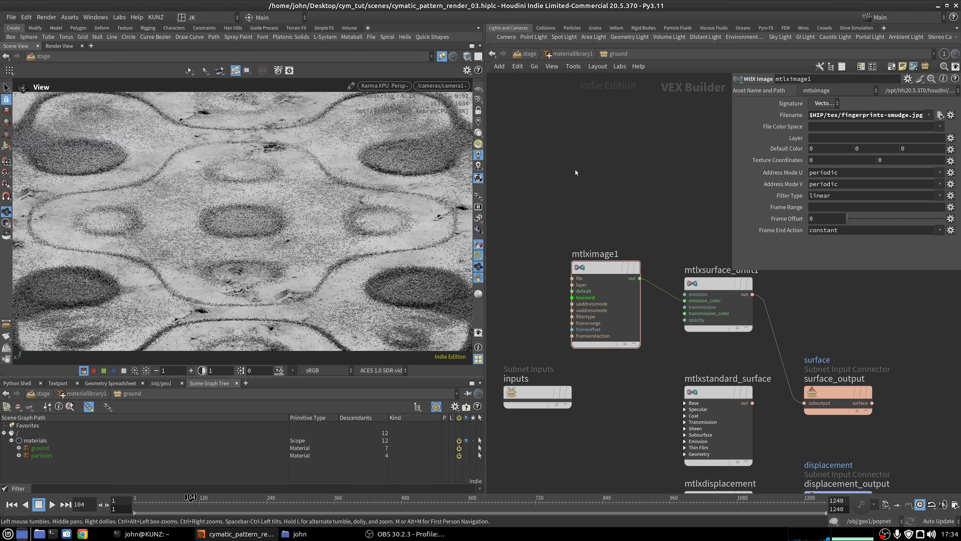
pyautogui.moveTo(648, 194); pyautogui.dragTo(637, 225, button='middle')
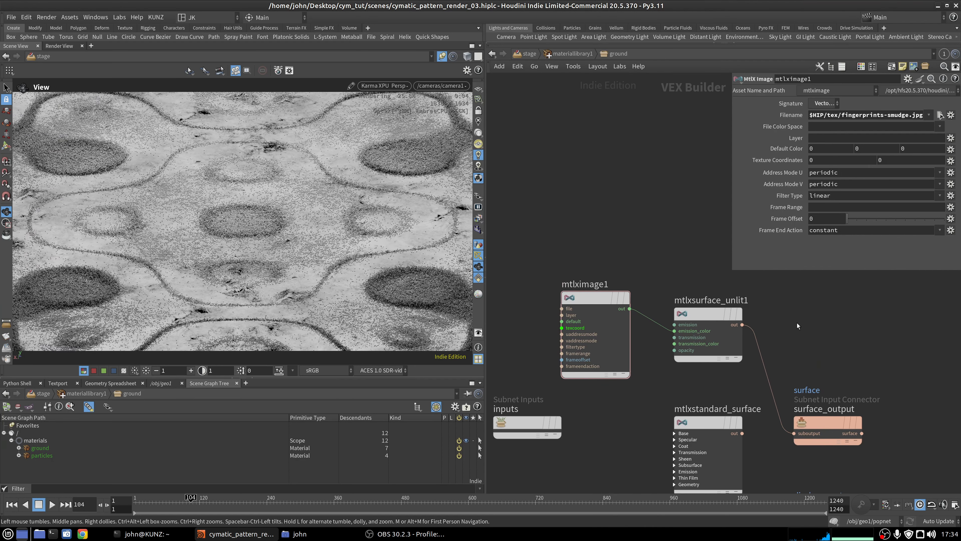
pyautogui.moveTo(732, 274); pyautogui.dragTo(546, 267)
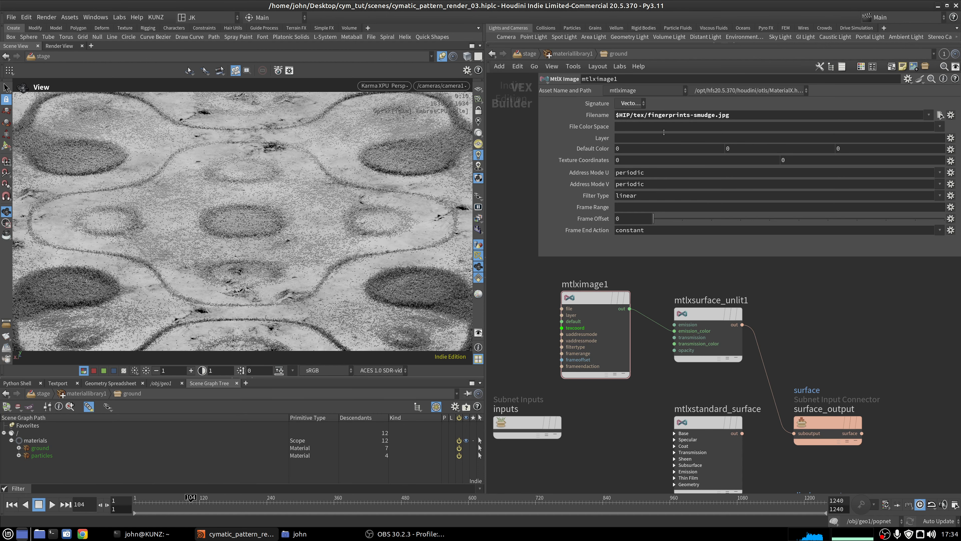
pyautogui.scroll(-2, 776, 360)
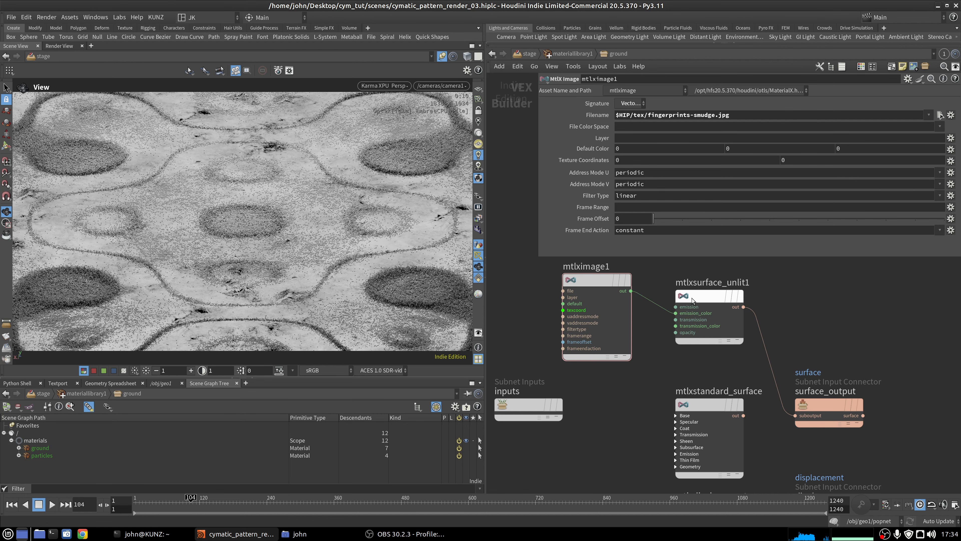
pyautogui.moveTo(697, 298); pyautogui.dragTo(699, 281)
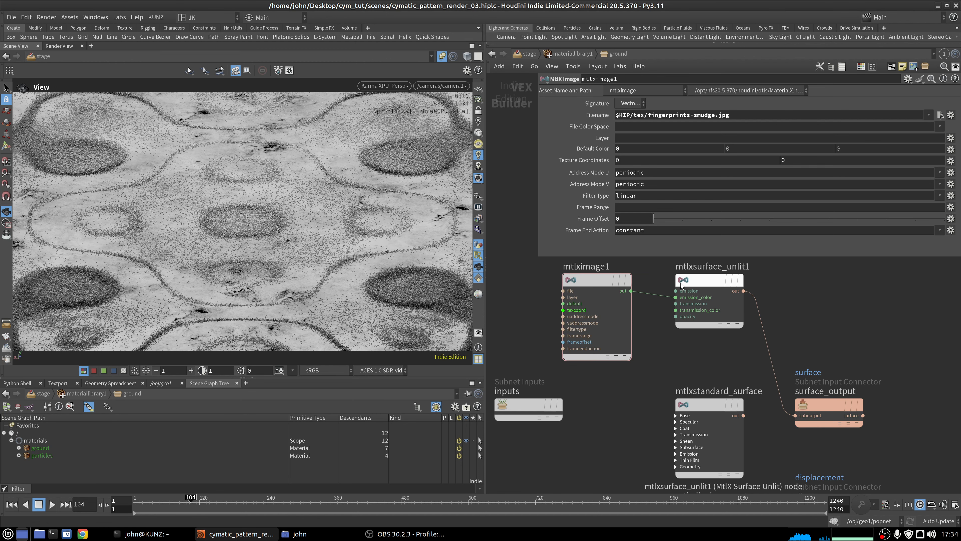
pyautogui.moveTo(825, 325); pyautogui.dragTo(839, 350, button='middle')
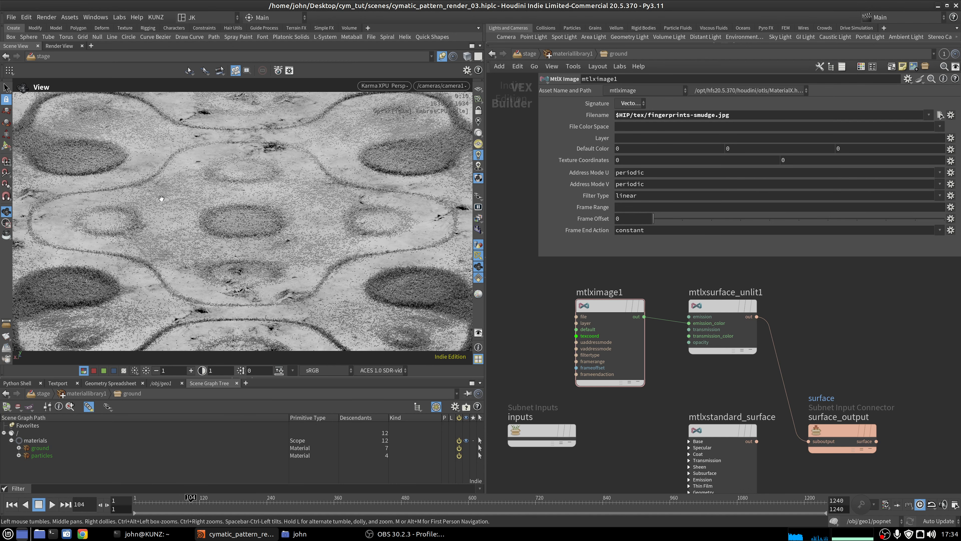
pyautogui.moveTo(719, 305); pyautogui.dragTo(814, 305)
# Add a MtlX Separate Vector 3 node and feed it with the output of mtlximage1
pyautogui.press('Tab')
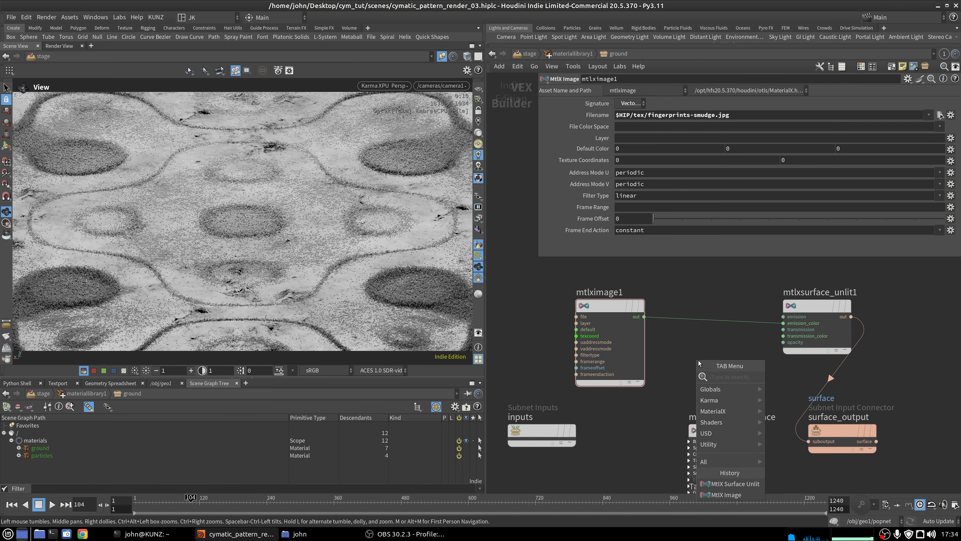
pyautogui.write('vec')
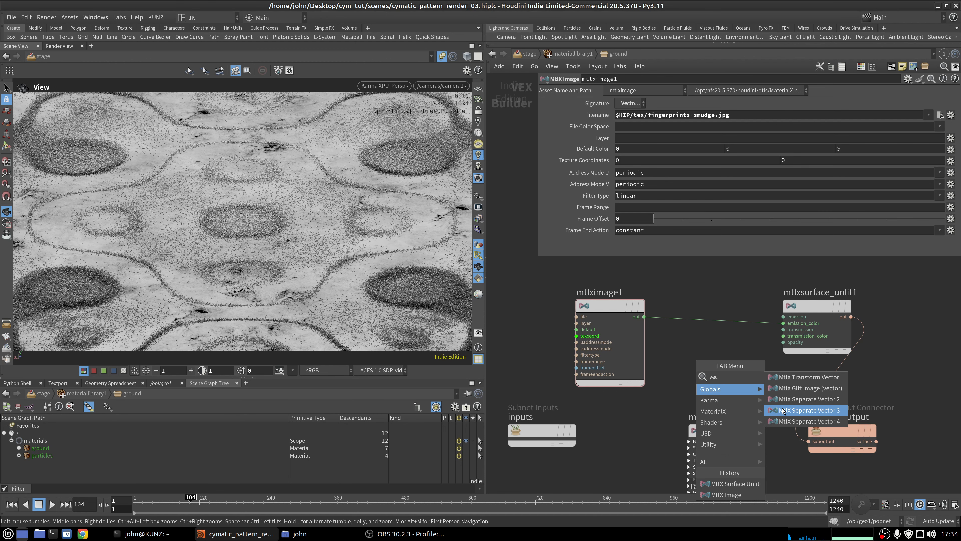
pyautogui.click(809, 410)
pyautogui.click(694, 363)
pyautogui.moveTo(661, 367); pyautogui.dragTo(651, 324)
pyautogui.click(644, 317)
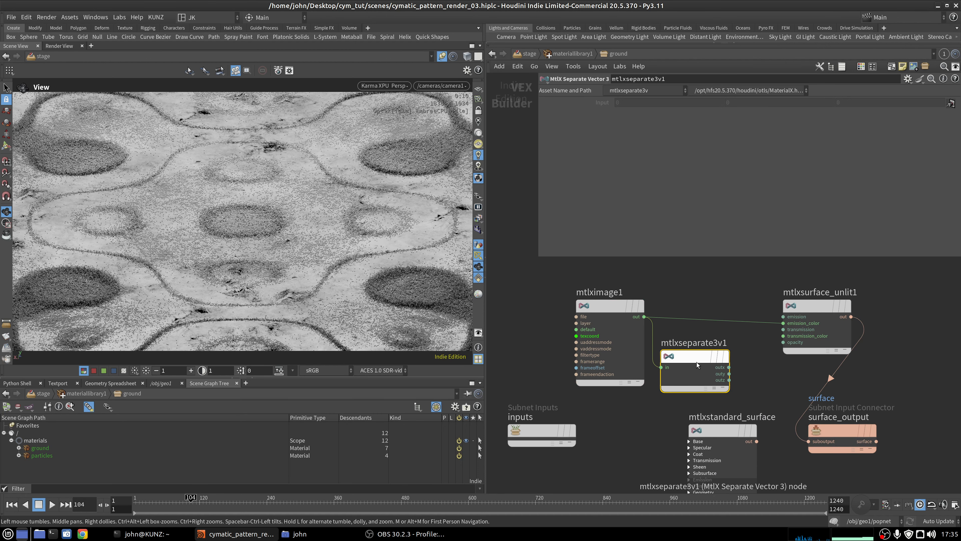
# Add a MtlX Range node and place it above the Separate Vector 3 node
pyautogui.moveTo(709, 279); pyautogui.dragTo(690, 291, button='middle')
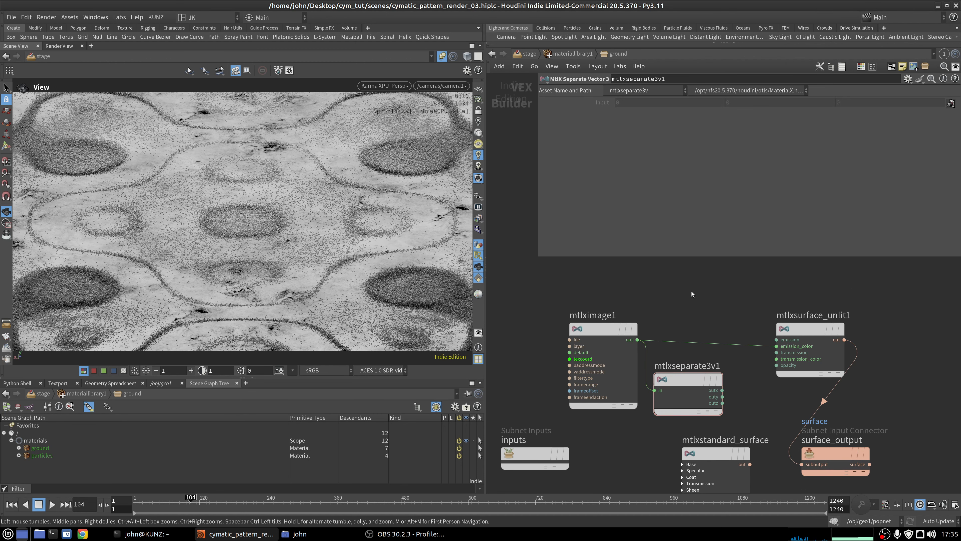
pyautogui.press('Tab')
pyautogui.write('rang')
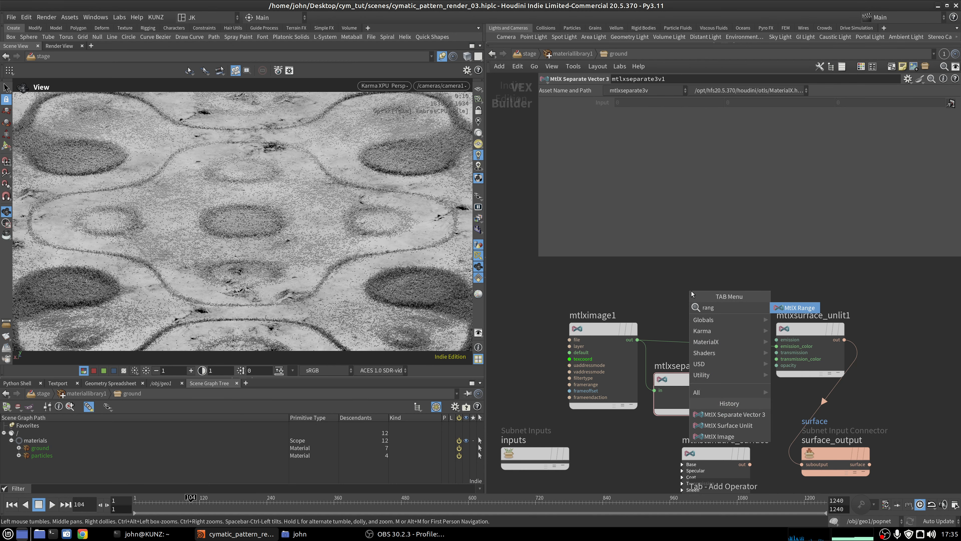
pyautogui.press('Return')
pyautogui.click(692, 291)
pyautogui.moveTo(680, 292); pyautogui.dragTo(677, 267)
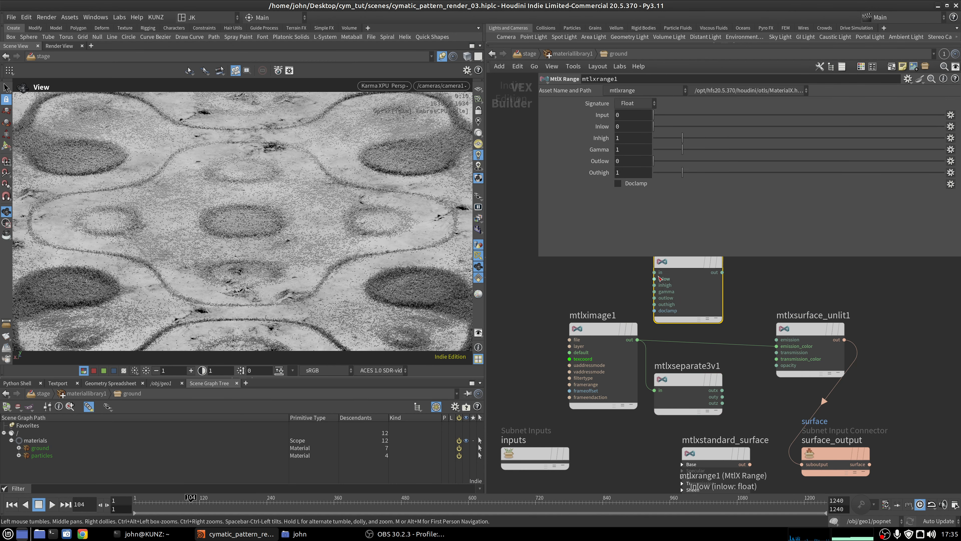
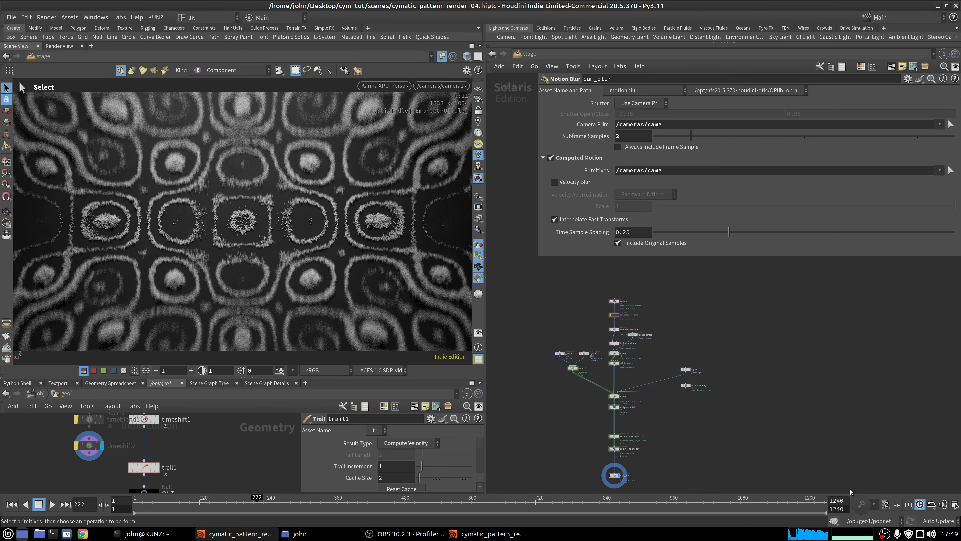
pyautogui.rightClick(885, 534)
pyautogui.click(880, 480)
# Select light1 and examine its placement over the pattern from outside the render camera
pyautogui.scroll(4, 709, 405)
pyautogui.click(673, 335)
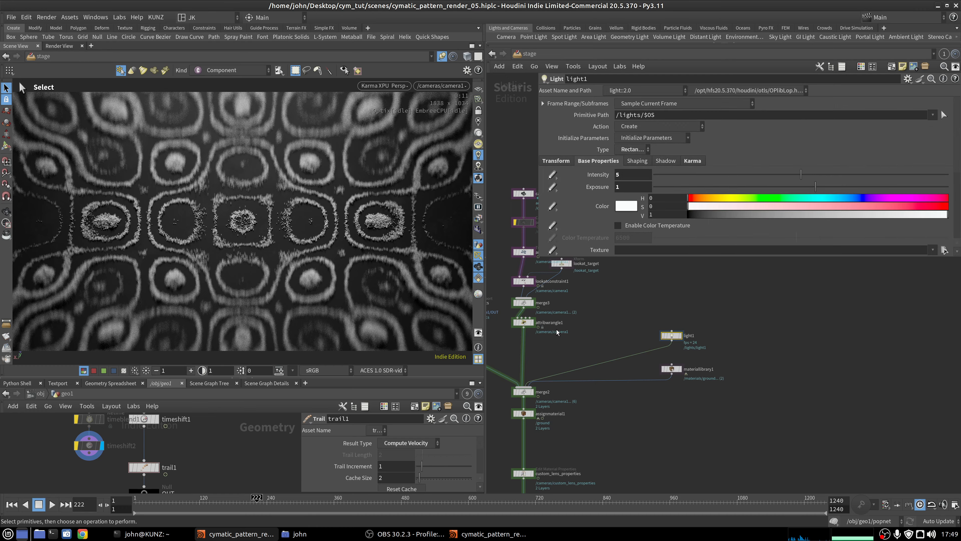
pyautogui.press('Escape')
pyautogui.scroll(-5, 231, 228)
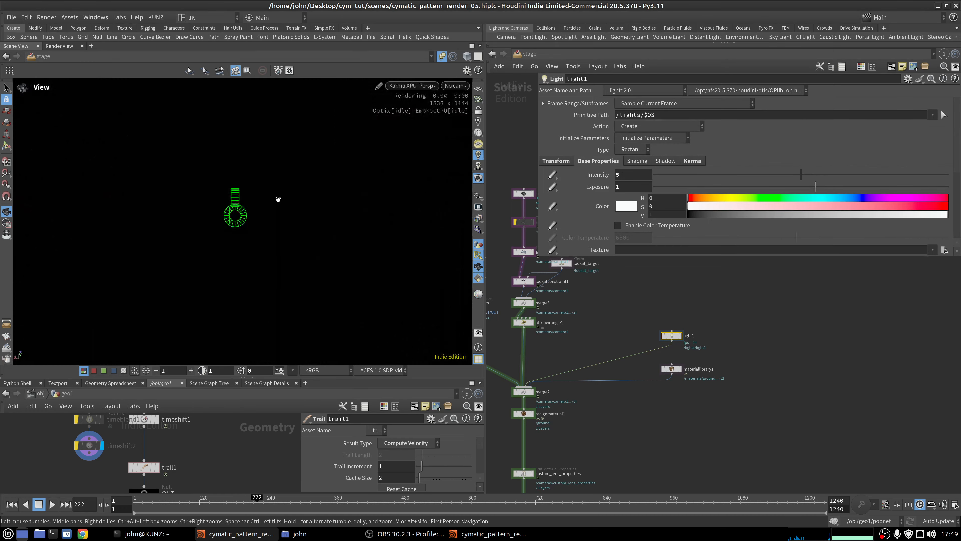
pyautogui.moveTo(234, 246); pyautogui.dragTo(191, 158)
pyautogui.press('s')
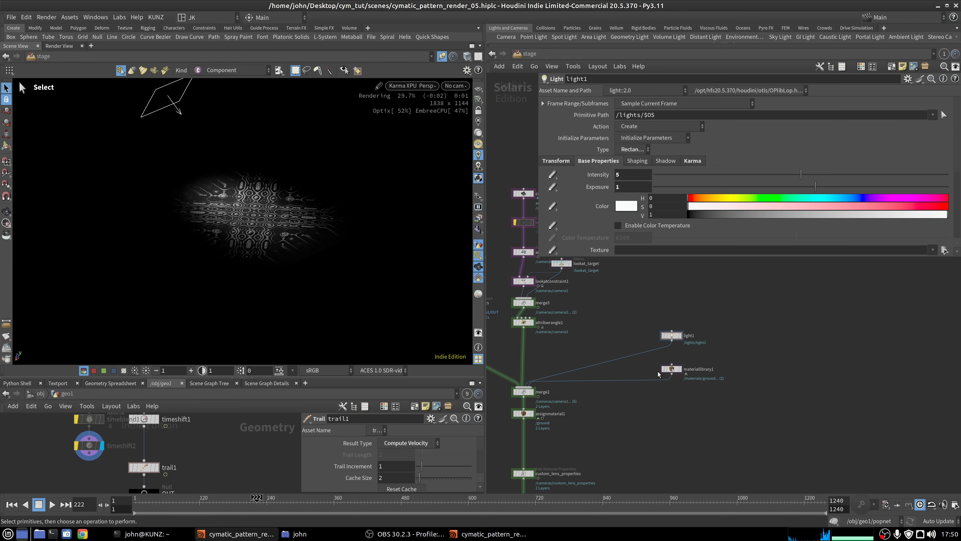
# Paste the copied light rig with its light blocker and wire its merge4 into merge2 in place of light1, deleting light1
pyautogui.scroll(-3, 684, 346)
pyautogui.hotkey('ctrl', 'v')
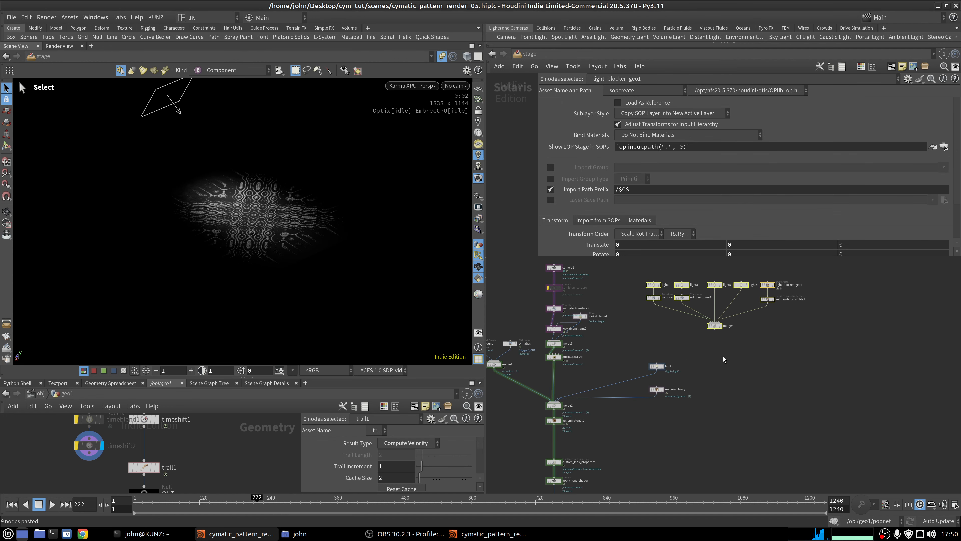
pyautogui.click(719, 329)
pyautogui.moveTo(657, 357); pyautogui.dragTo(719, 329)
pyautogui.click(715, 330)
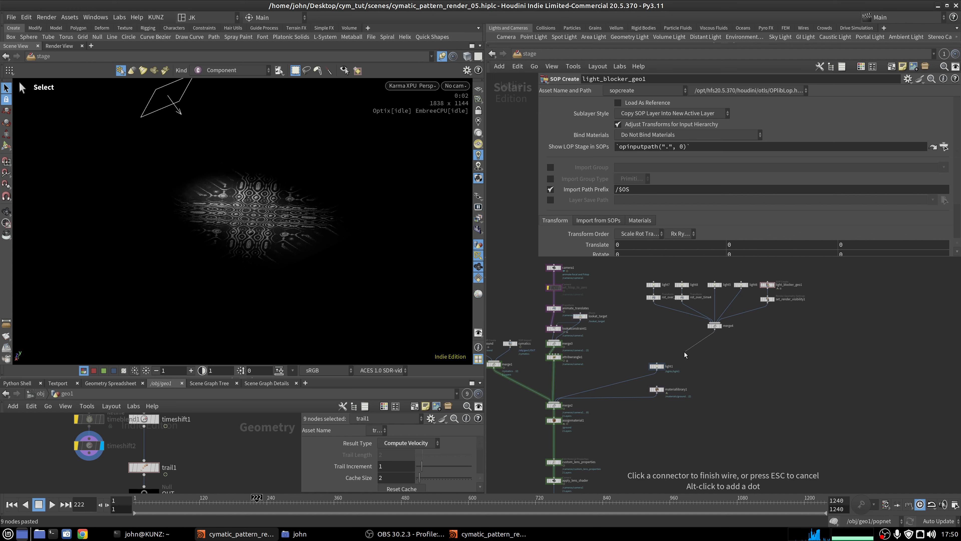
pyautogui.click(662, 370)
pyautogui.click(658, 367)
pyautogui.press('Delete')
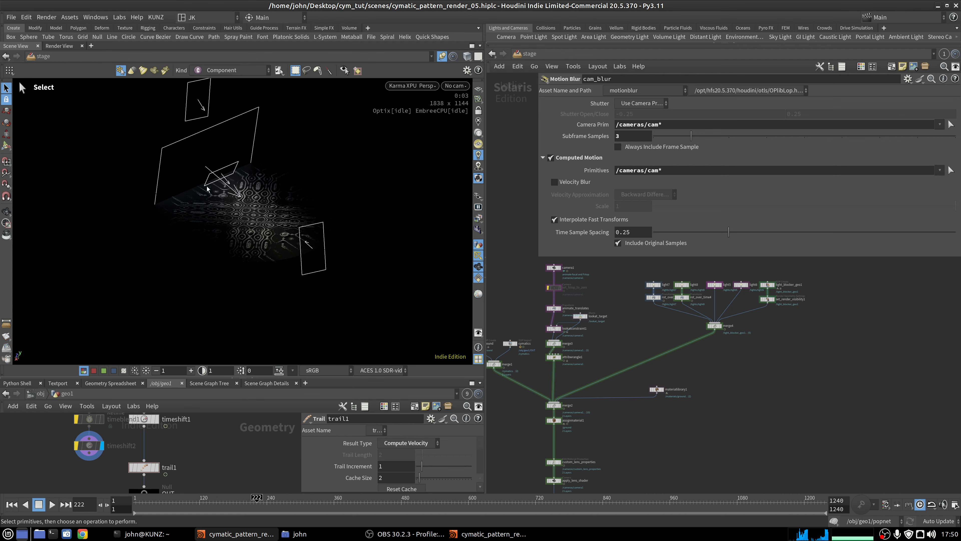
# Examine the placement of the pasted area lights around the pattern from several angles
pyautogui.press('Escape')
pyautogui.moveTo(176, 163); pyautogui.dragTo(221, 239)
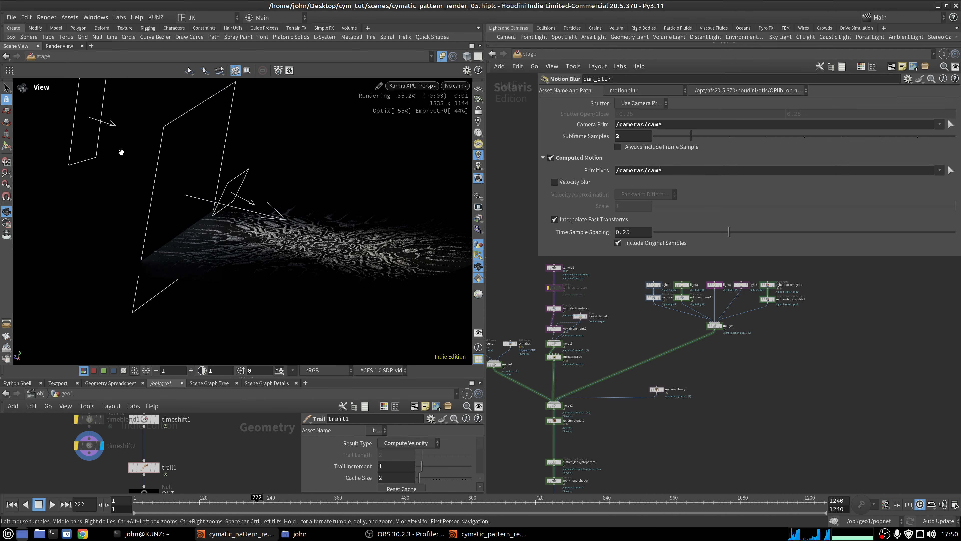
pyautogui.moveTo(109, 150); pyautogui.dragTo(153, 137)
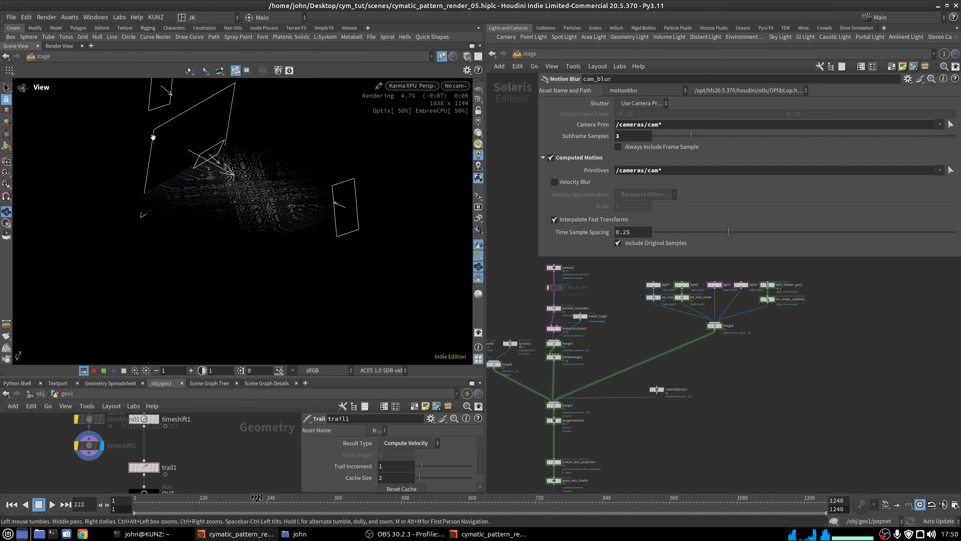
pyautogui.press('s')
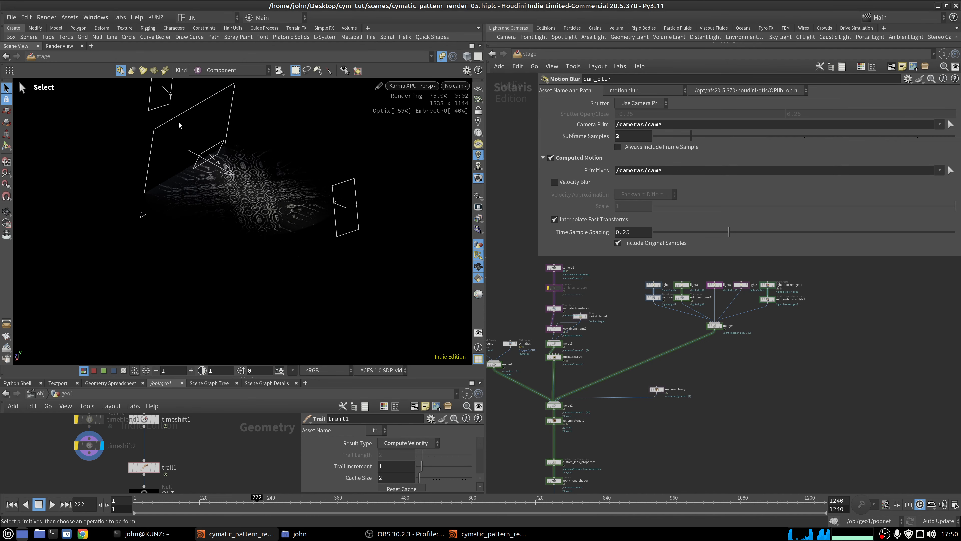
# Go to frame 122 and examine the Rotate expressions of rot_over_time3 and rot_over_time4
pyautogui.scroll(3, 685, 300)
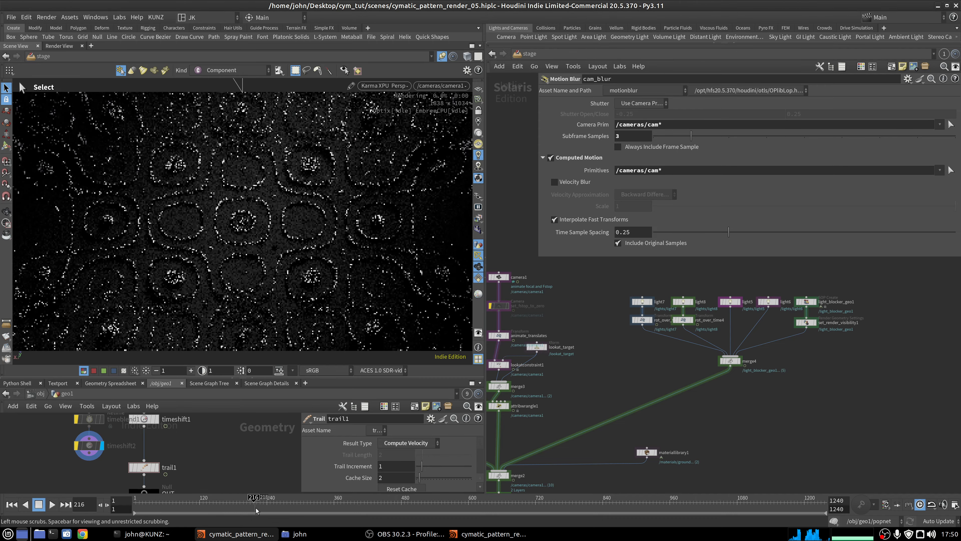
pyautogui.click(203, 507)
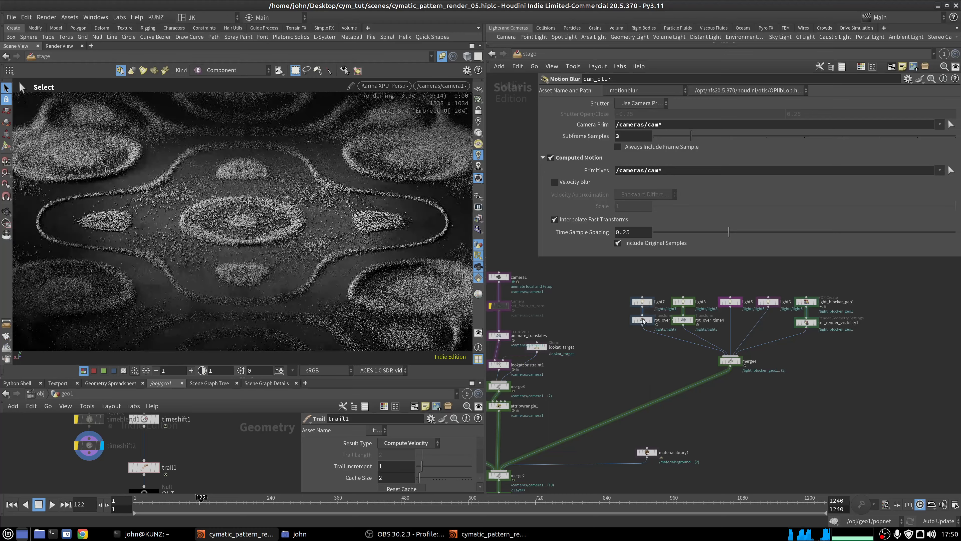
pyautogui.click(643, 320)
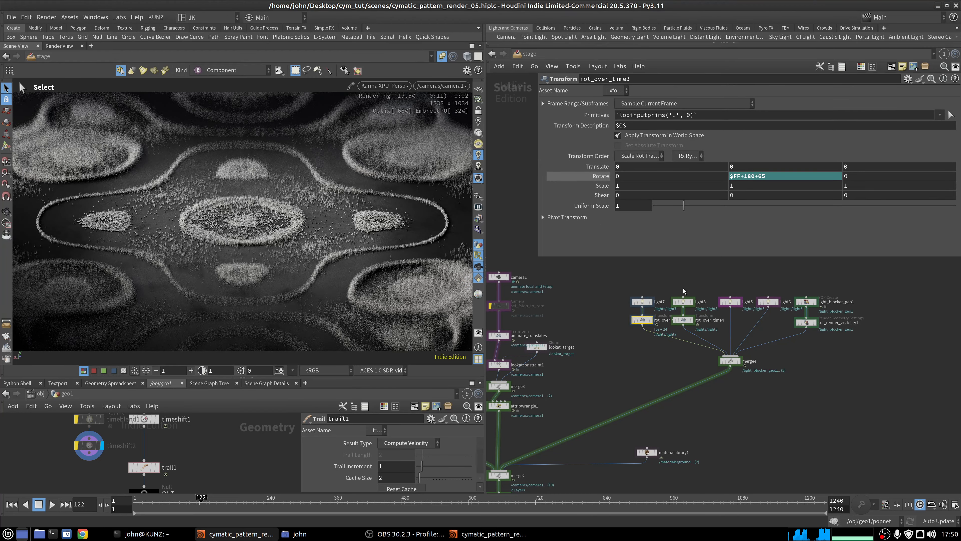
pyautogui.click(683, 320)
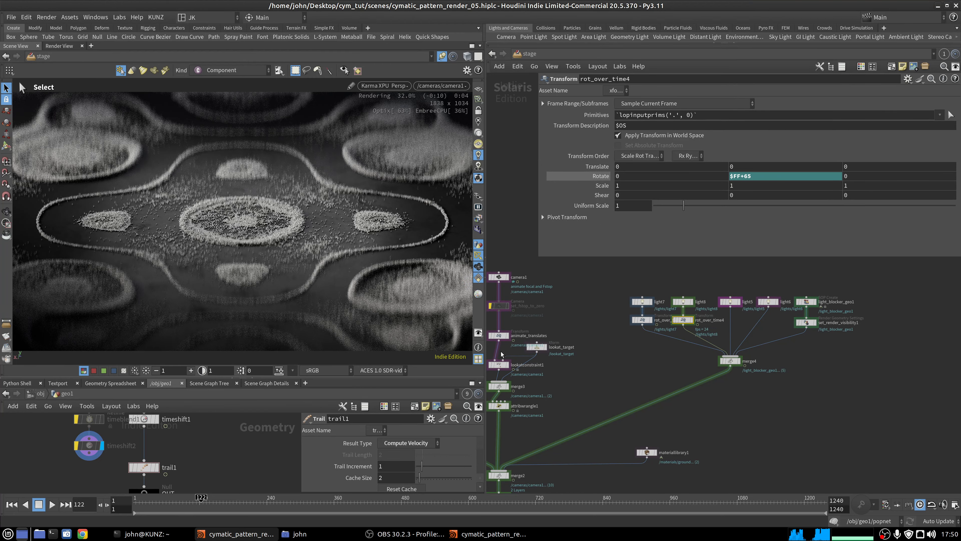
# View the light rig from above and go through frames 81, 167 and 245 to examine how the lights rotate
pyautogui.keyDown('alt'); pyautogui.moveTo(259, 229); pyautogui.dragTo(212, 261); pyautogui.keyUp('alt')
pyautogui.scroll(-5, 219, 256)
pyautogui.scroll(-5, 208, 257)
pyautogui.press('s')
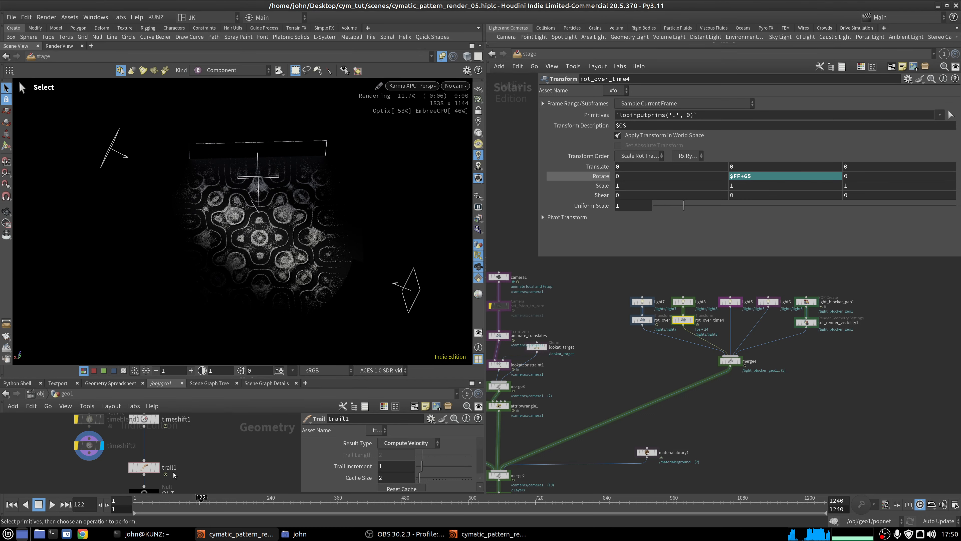
pyautogui.click(180, 504)
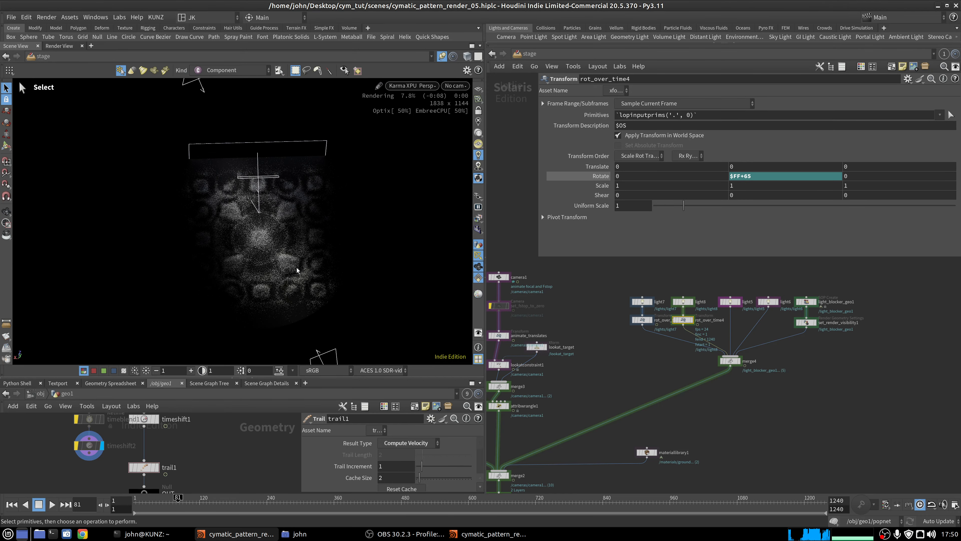
pyautogui.click(227, 505)
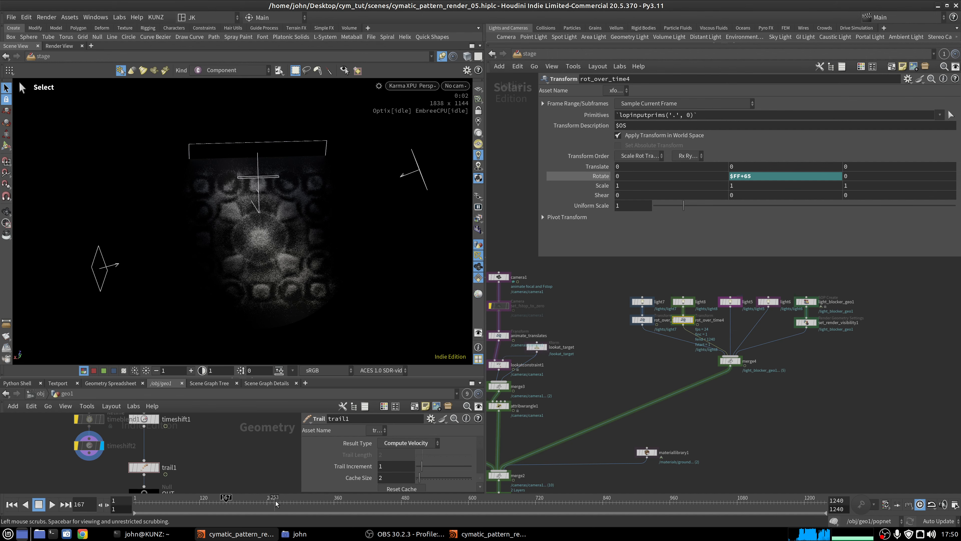
pyautogui.click(271, 502)
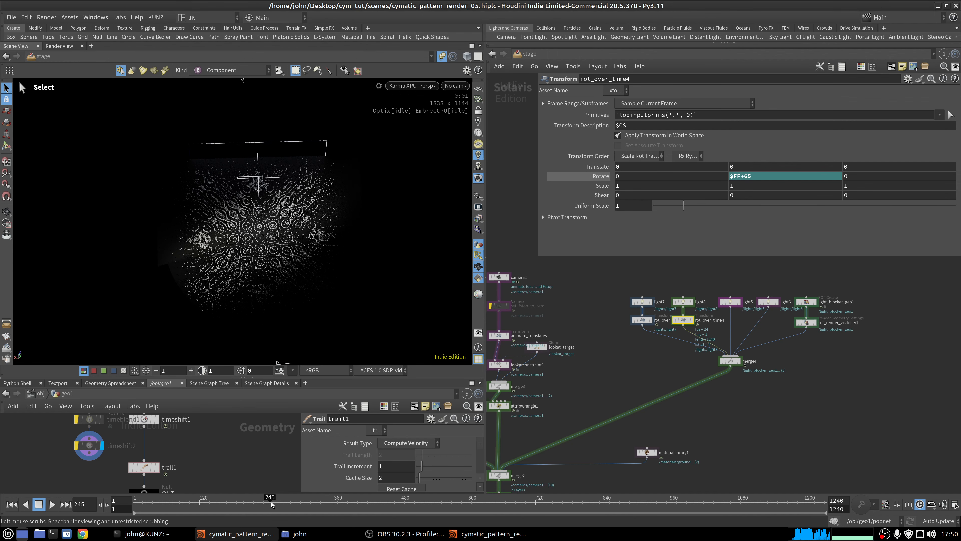
# Examine the light rotation at frames 301 and 216, and the view through camera1 at frames 165, 237 and 123
pyautogui.click(302, 506)
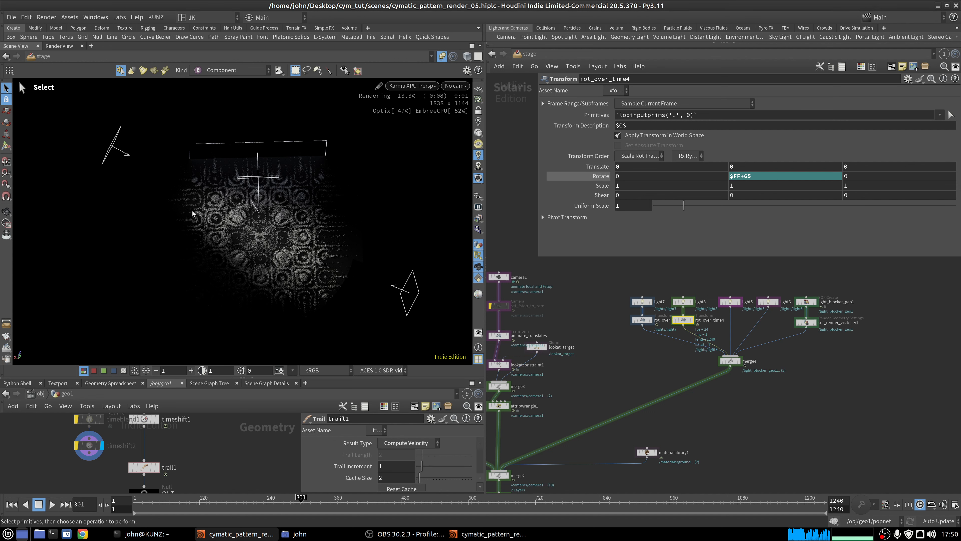
pyautogui.click(254, 506)
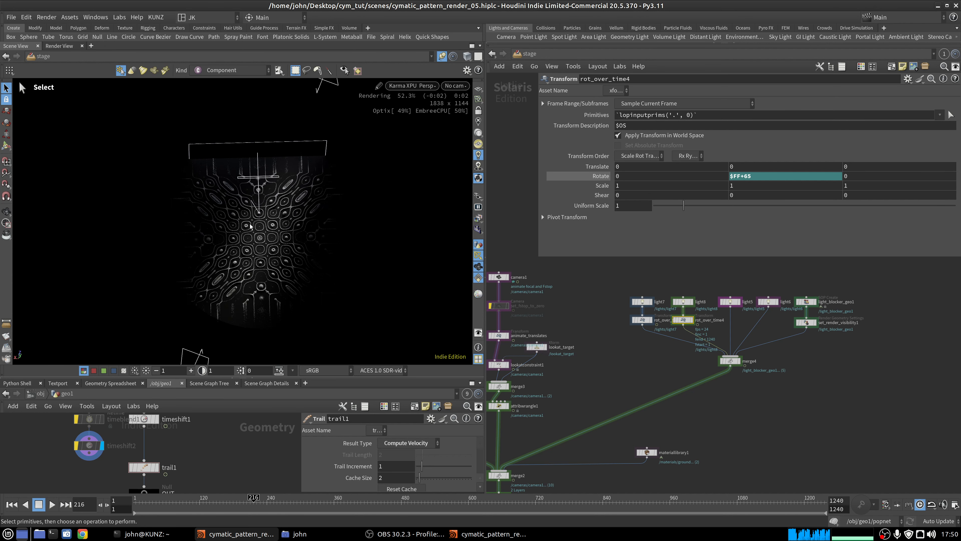
pyautogui.press('[')
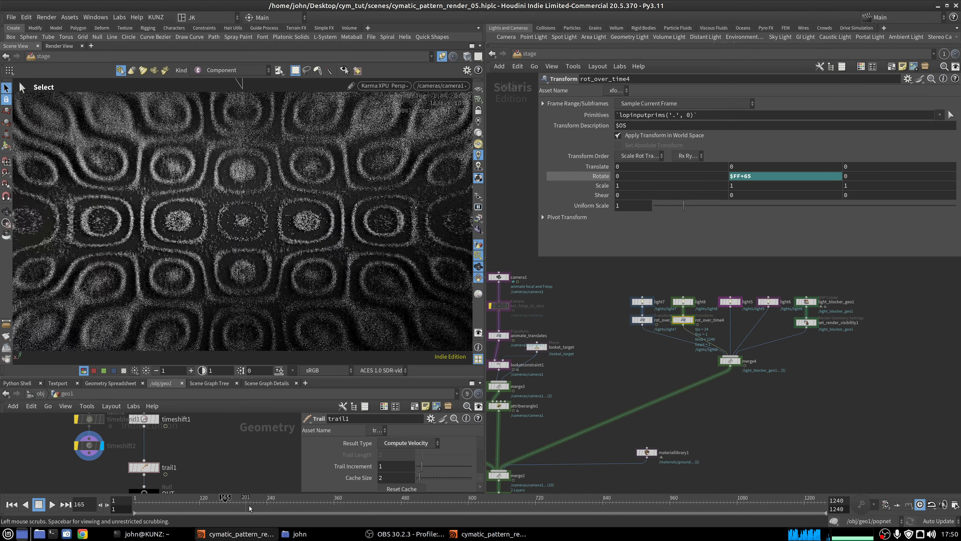
pyautogui.click(266, 506)
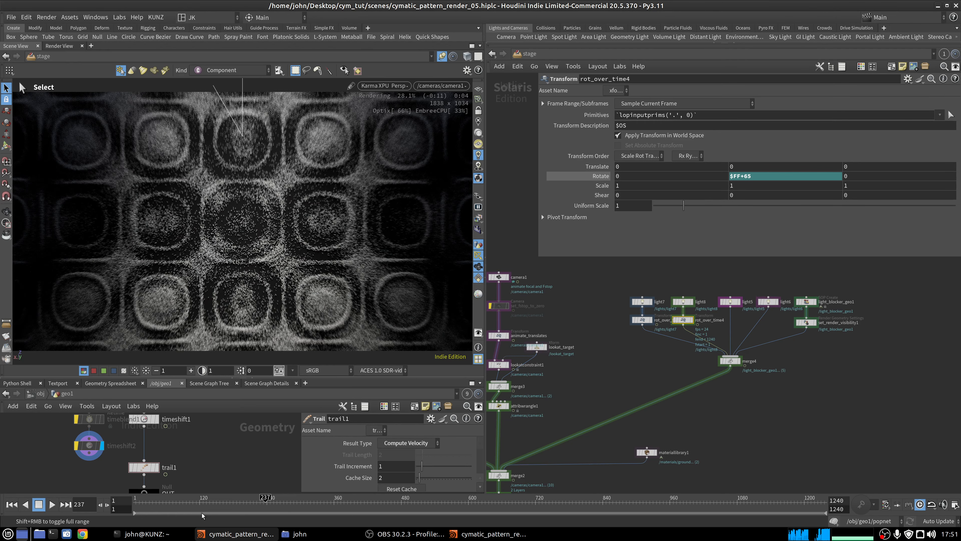
pyautogui.click(201, 501)
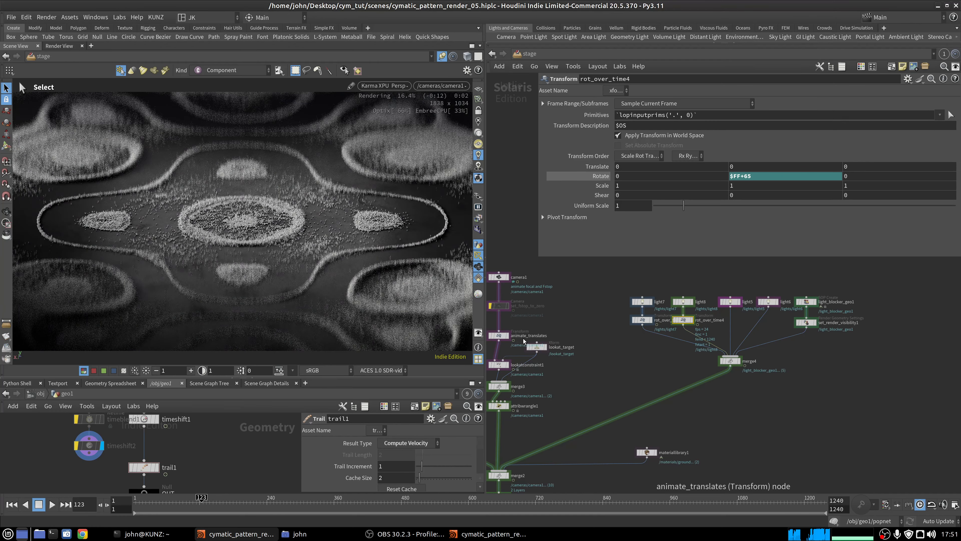
# Leave the camera for a perspective view of the rig and bypass the set_render_visibility1 node of the light blocker
pyautogui.scroll(-3, 615, 341)
pyautogui.scroll(4, 694, 401)
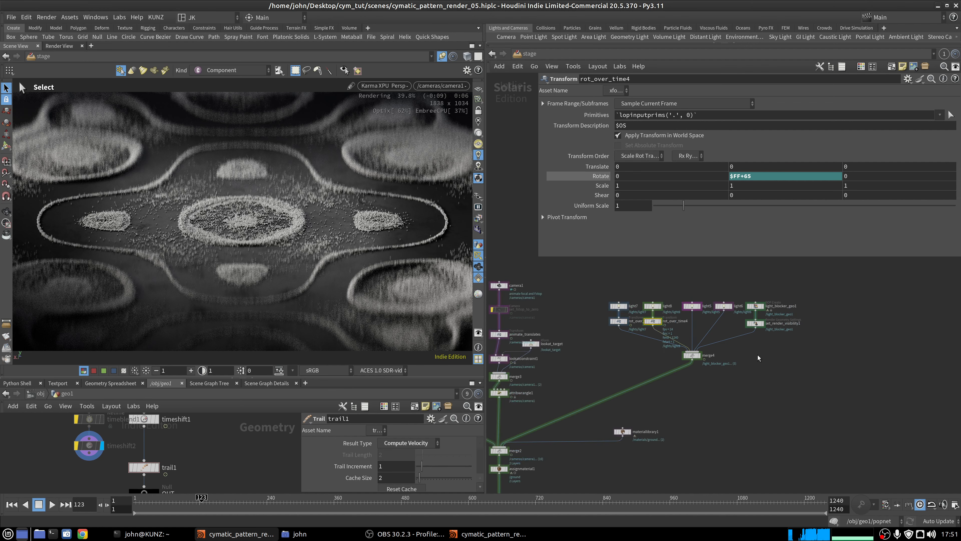
pyautogui.scroll(2, 757, 355)
pyautogui.scroll(2, 765, 307)
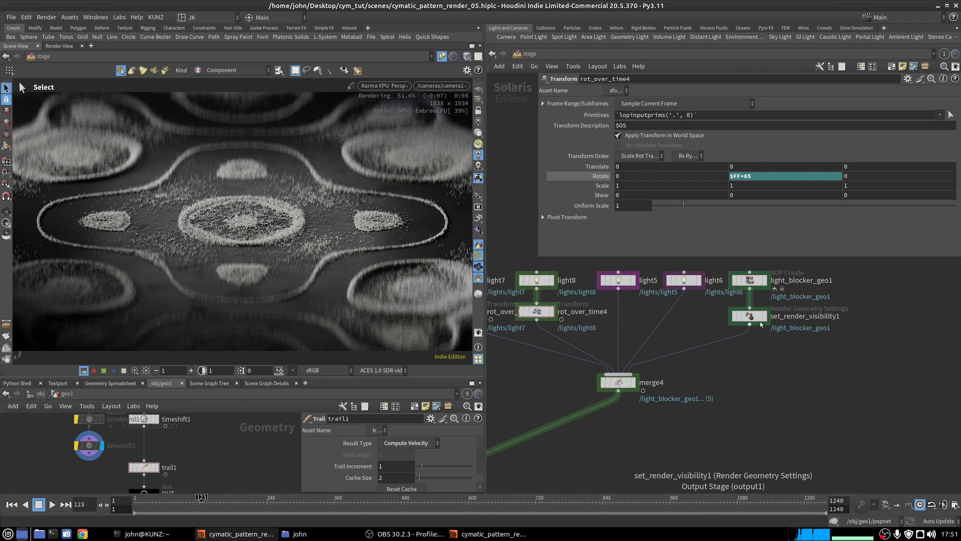
pyautogui.hotkey('space', '1')
pyautogui.press('s')
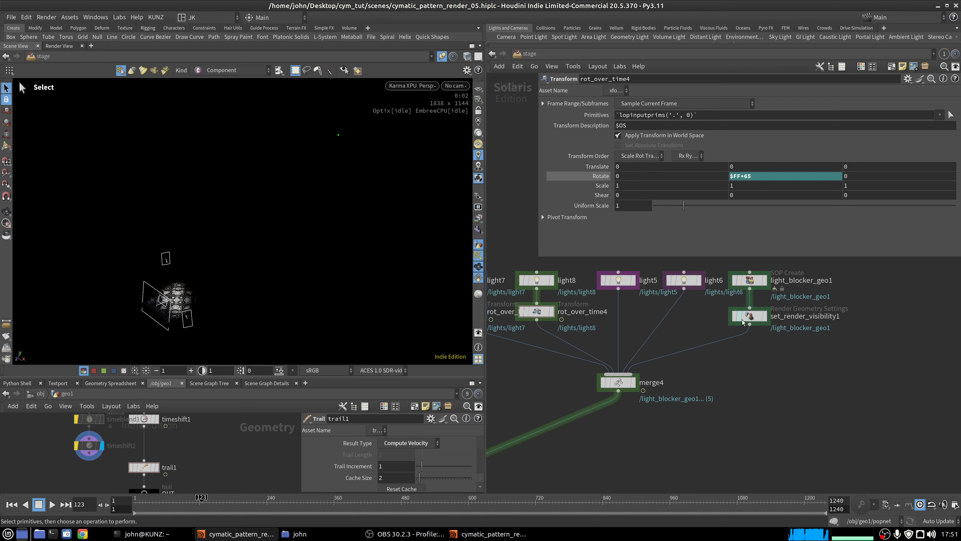
pyautogui.click(734, 316)
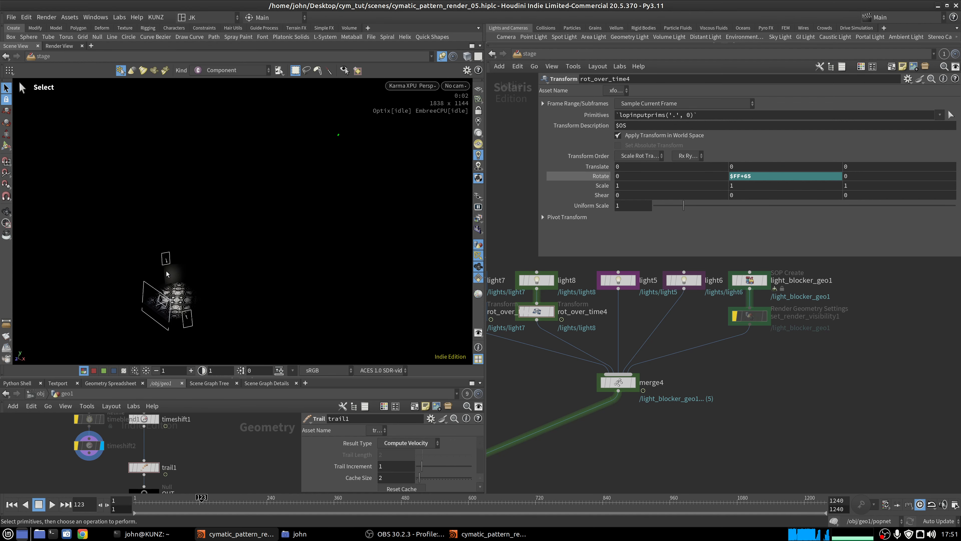
# Set the viewport shading to Smooth Wire Shaded and switch from Karma XPU to the regular viewport renderer
pyautogui.click(467, 57)
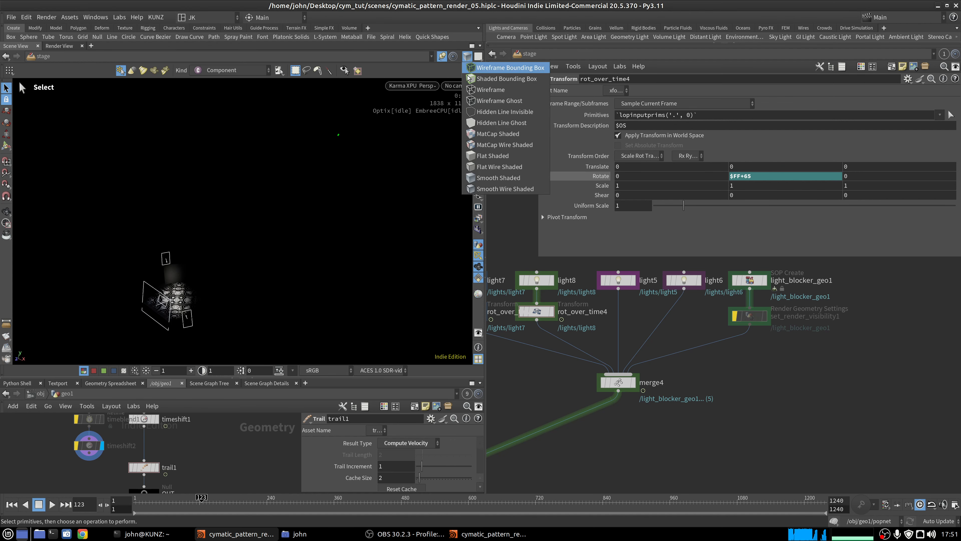
pyautogui.click(482, 189)
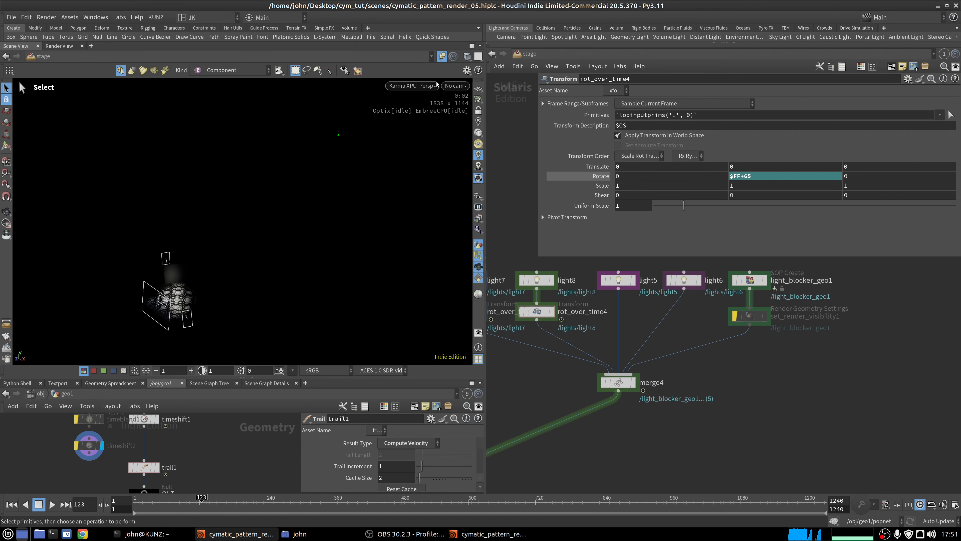
pyautogui.click(411, 85)
pyautogui.click(423, 129)
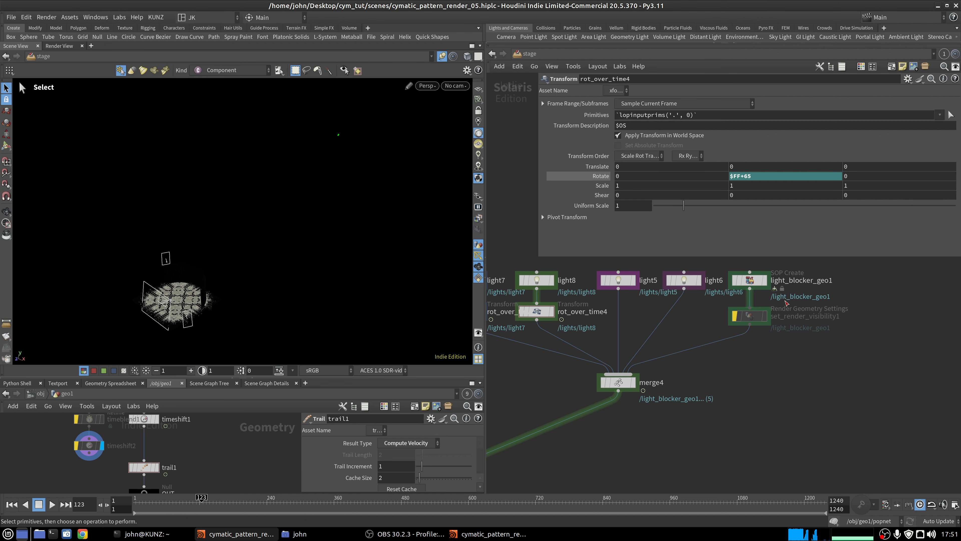
# Bypass color1 inside light_blocker_geo1 and examine the blocker's shape from outside and through camera1
pyautogui.click(756, 282)
pyautogui.doubleClick(756, 281)
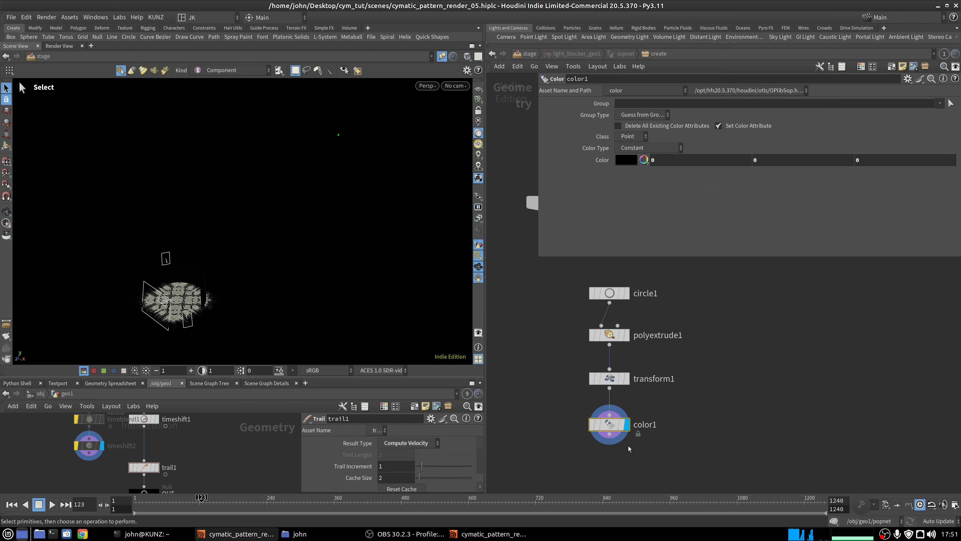
pyautogui.click(591, 425)
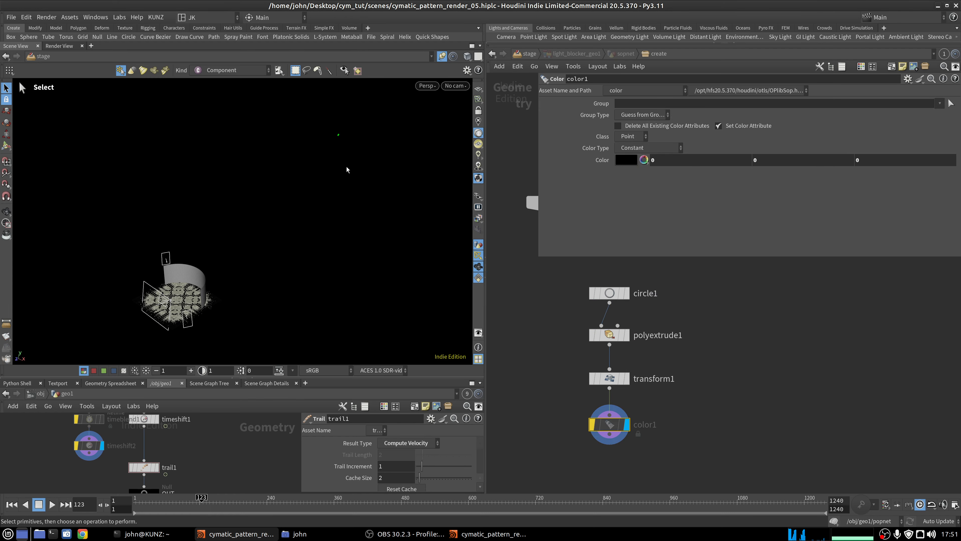
pyautogui.keyDown('alt'); pyautogui.moveTo(302, 173); pyautogui.dragTo(150, 160); pyautogui.keyUp('alt')
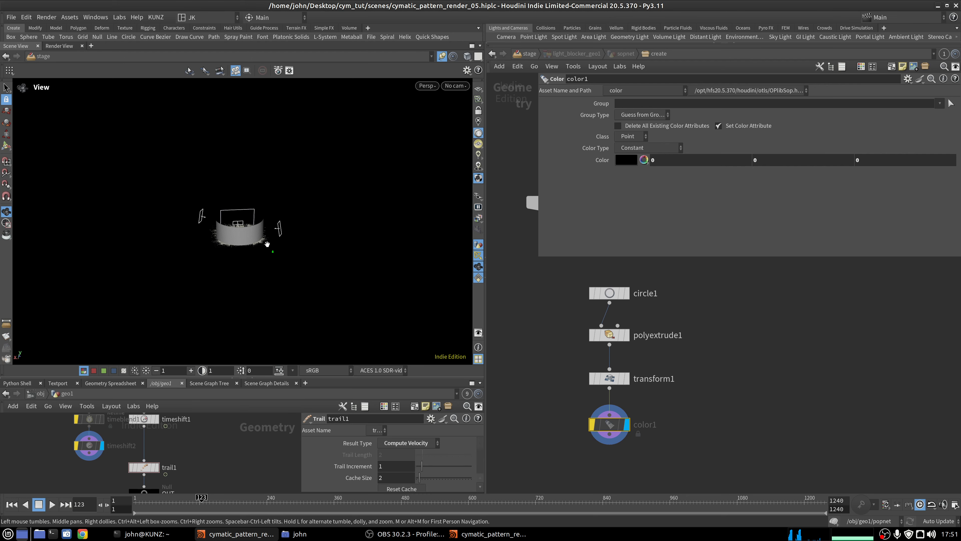
pyautogui.press('[')
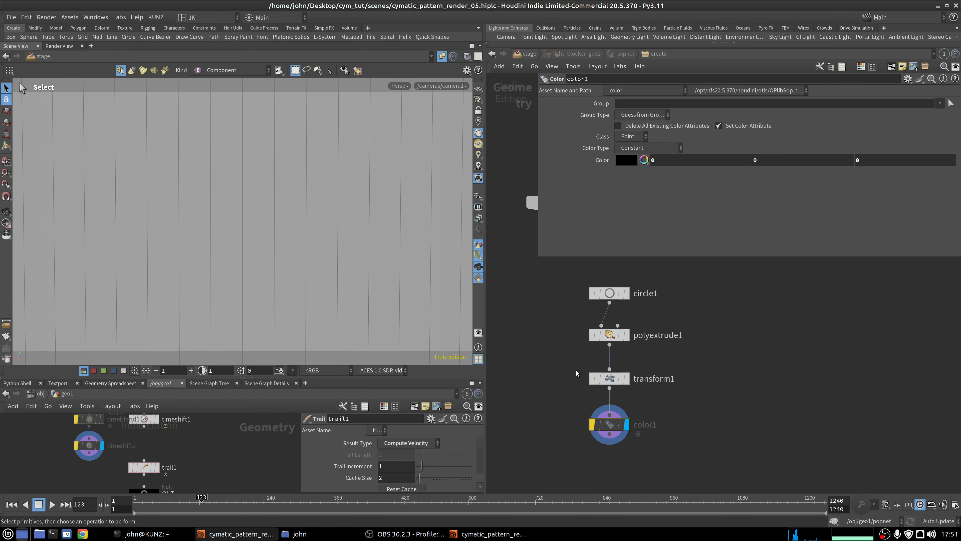
# Re-enable color1 and set_render_visibility1, and set the viewport renderer back to Karma XPU
pyautogui.click(590, 424)
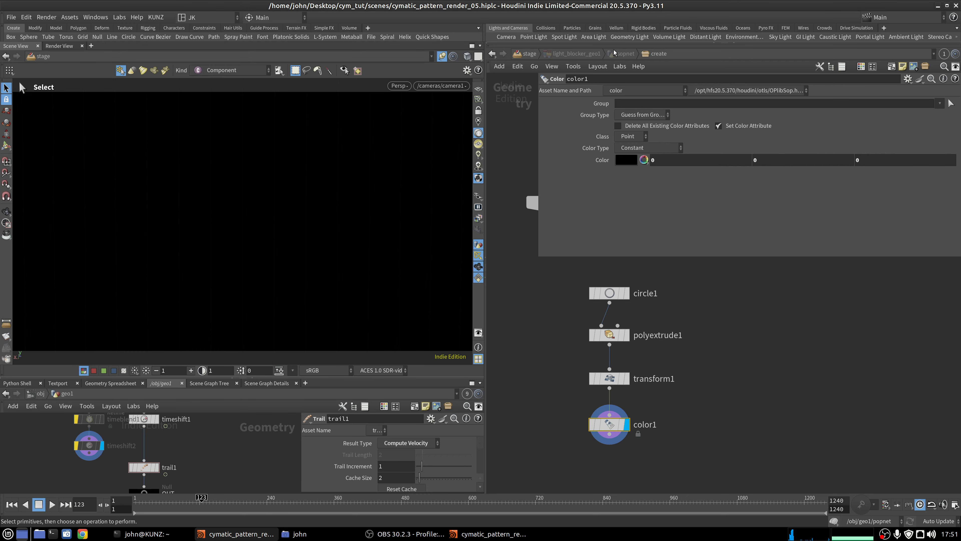
pyautogui.click(529, 54)
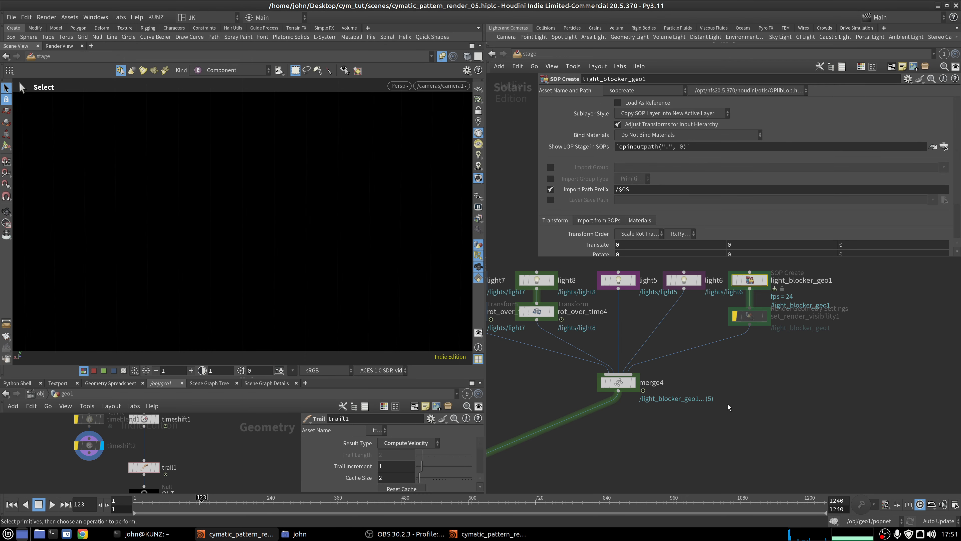
pyautogui.click(733, 316)
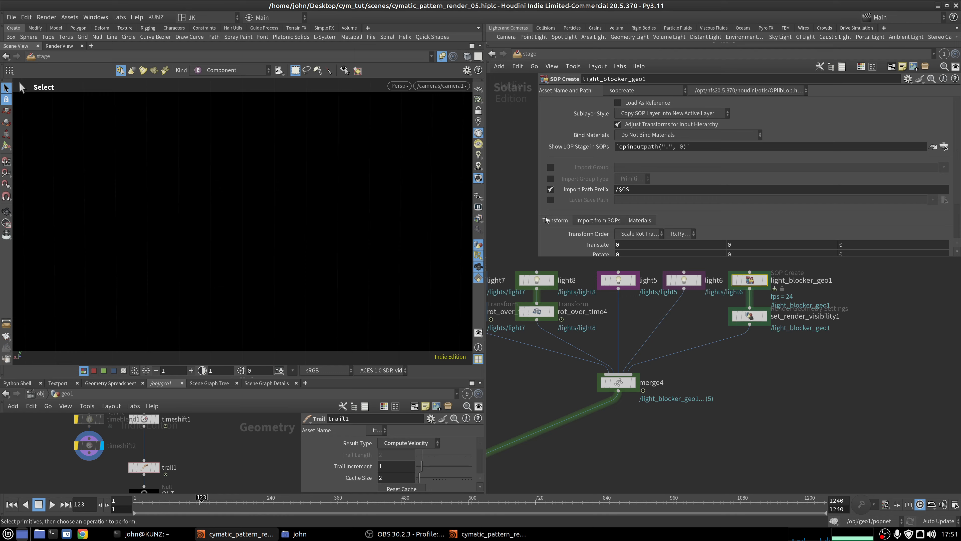
pyautogui.click(398, 86)
pyautogui.click(422, 156)
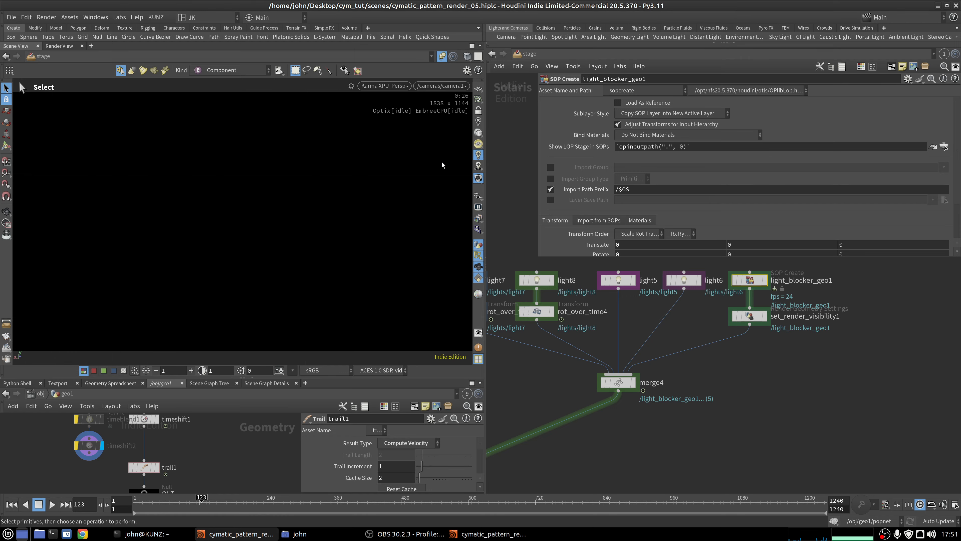
# Compare the render with light_blocker_geo1 bypassed at frames 163 and 244 against the re-enabled blocker at frame 98
pyautogui.click(736, 282)
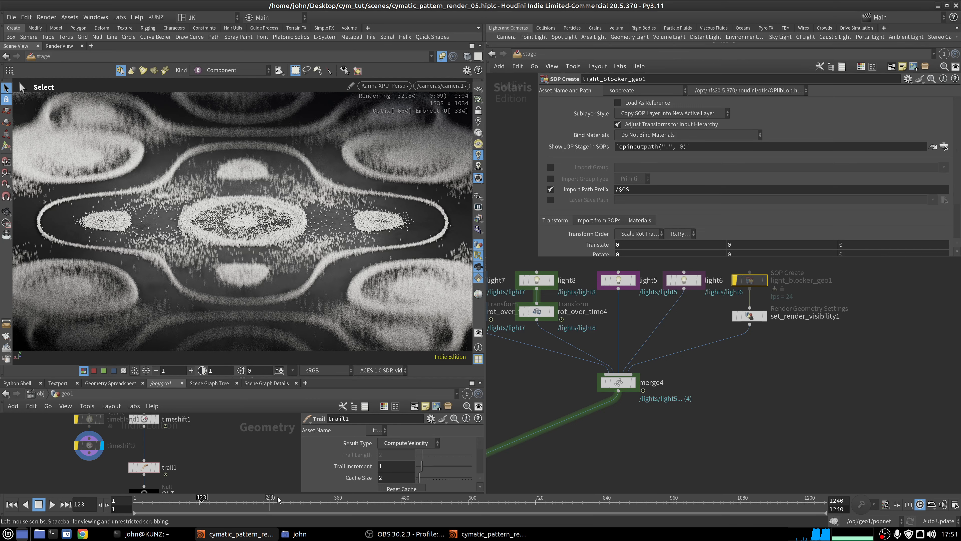
pyautogui.click(225, 505)
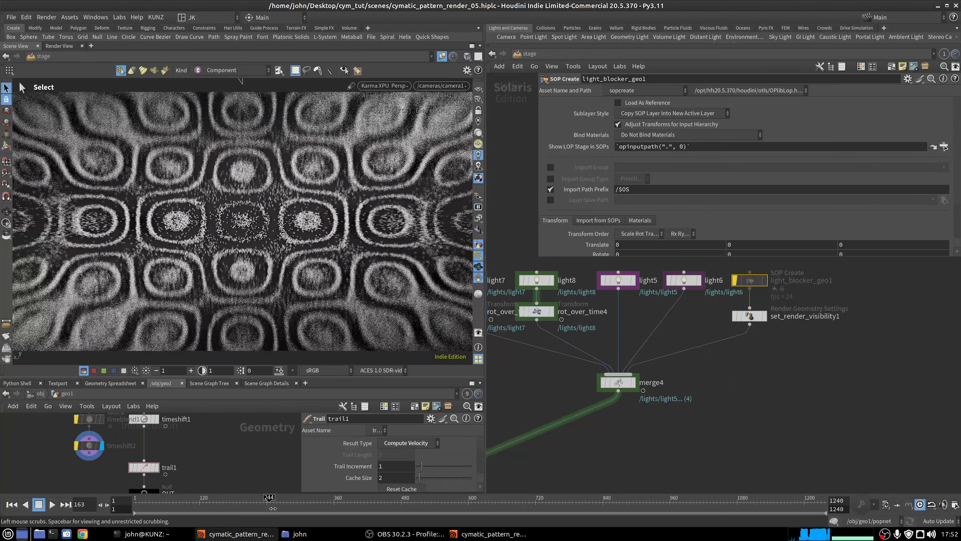
pyautogui.click(271, 507)
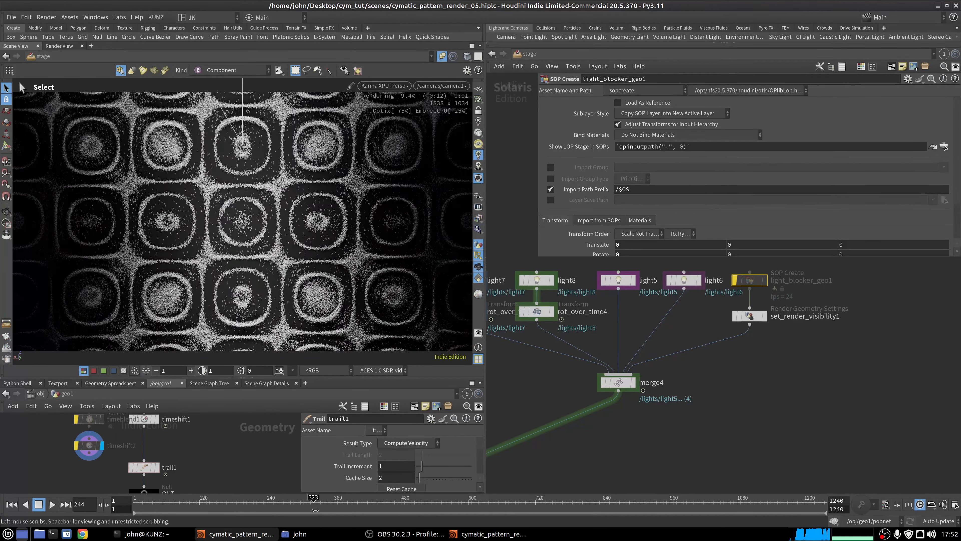
pyautogui.click(188, 508)
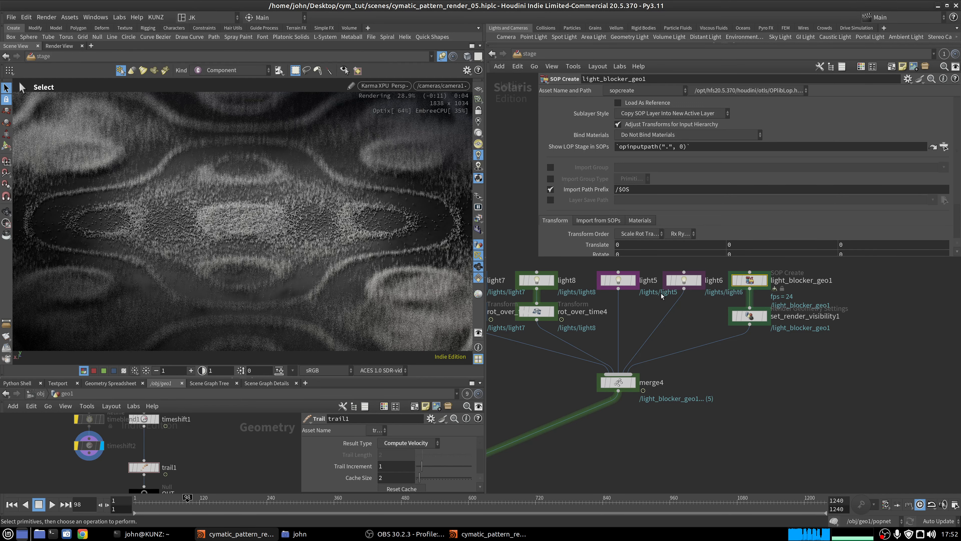
# Examine the Render Visibility setting of set_render_visibility1 in its Shading parameters
pyautogui.click(751, 320)
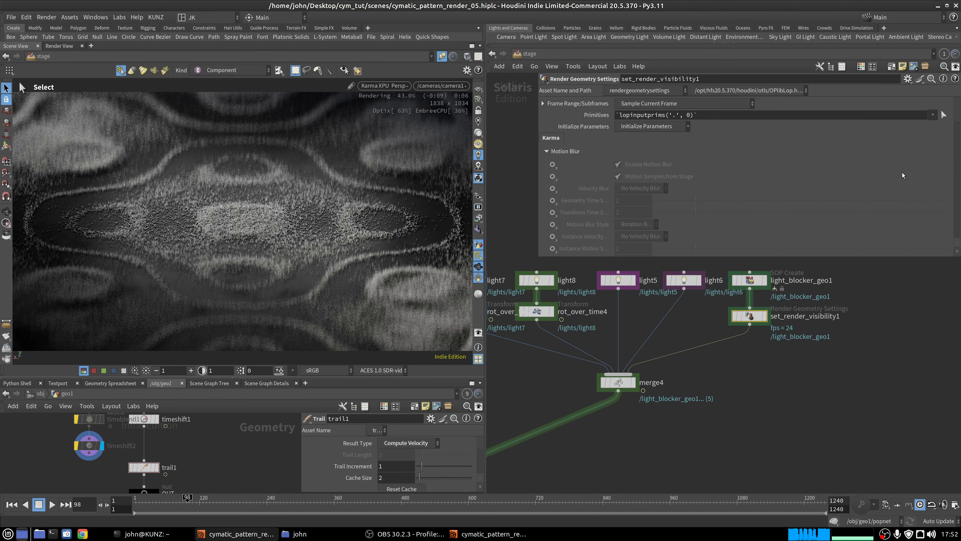
pyautogui.scroll(-10, 953, 172)
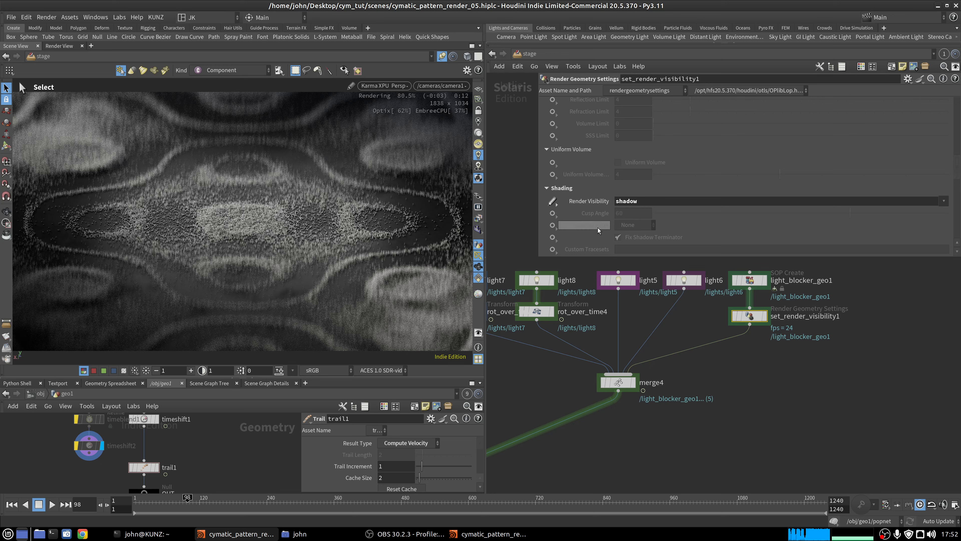
pyautogui.scroll(-10, 648, 397)
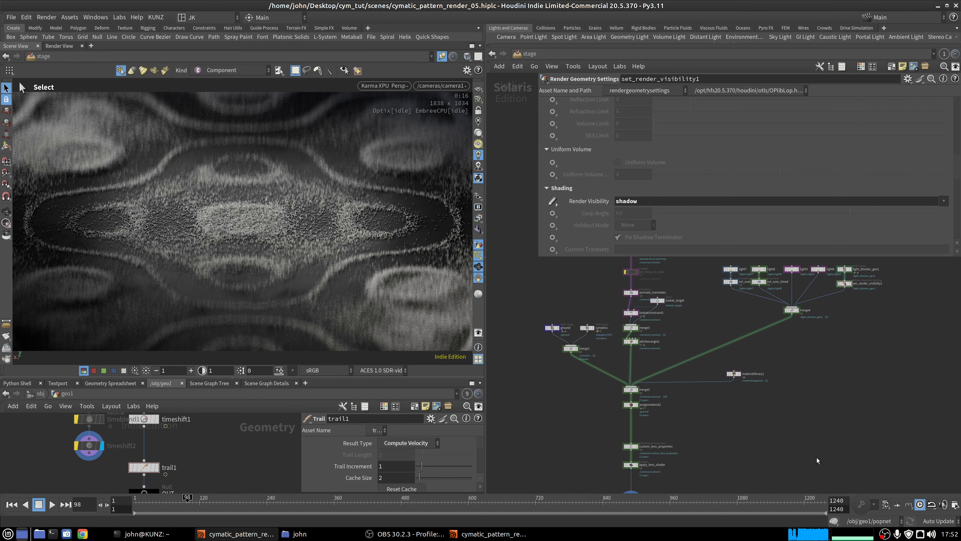
pyautogui.rightClick(885, 533)
pyautogui.click(890, 440)
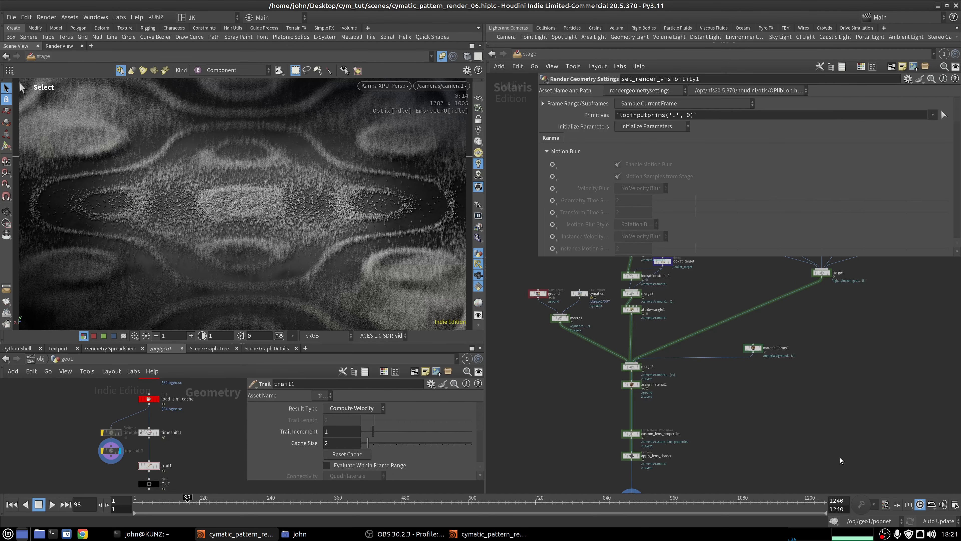
# Shrink the parameter overlay to uncover more of the stage network and examine the keyframes of animate_translates
pyautogui.moveTo(778, 410); pyautogui.dragTo(775, 395, button='middle')
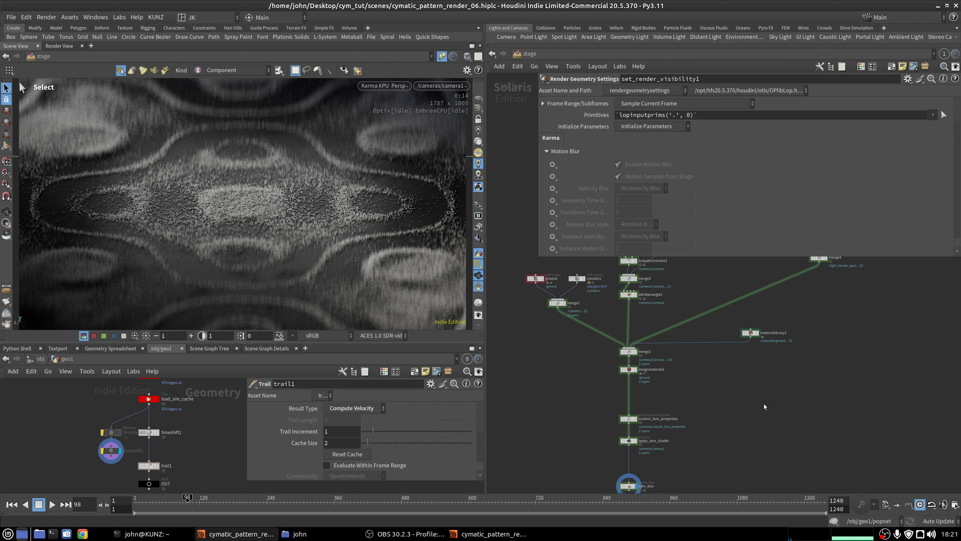
pyautogui.moveTo(758, 434); pyautogui.dragTo(736, 426, button='middle')
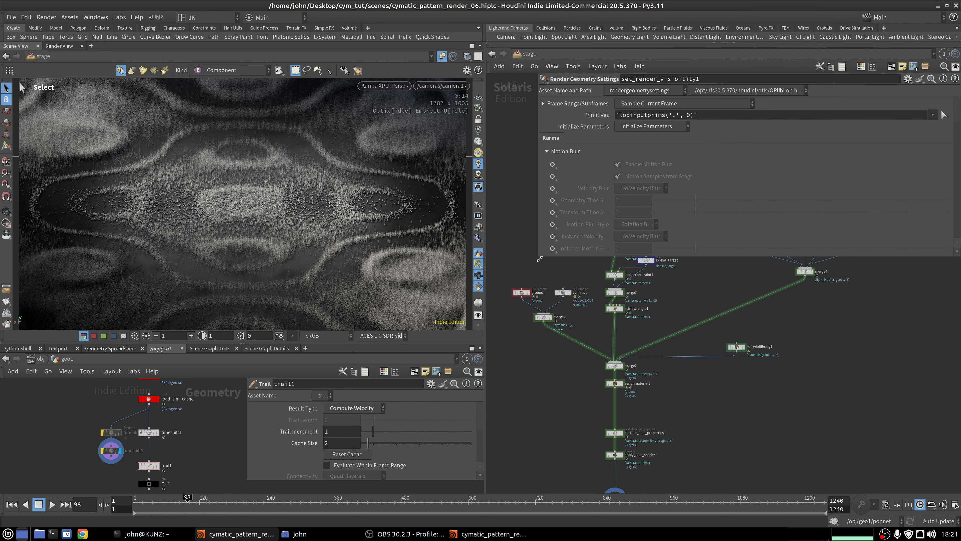
pyautogui.moveTo(540, 259); pyautogui.dragTo(603, 196)
pyautogui.moveTo(600, 205); pyautogui.dragTo(594, 224, button='middle')
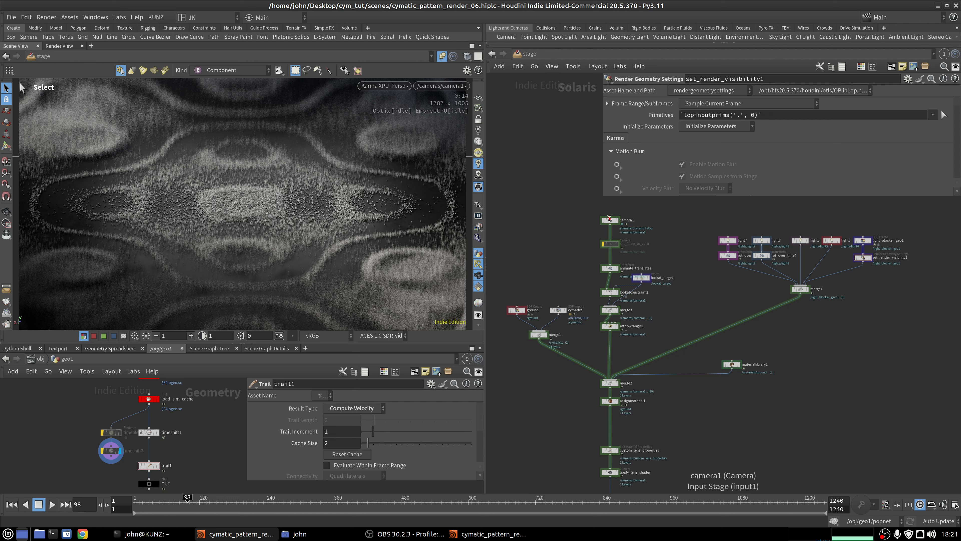
pyautogui.click(611, 269)
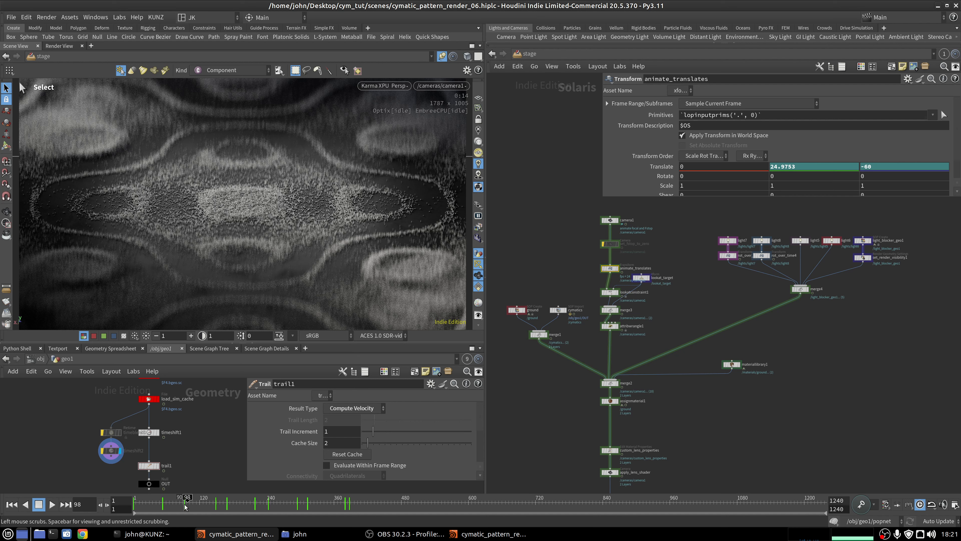
pyautogui.moveTo(704, 442); pyautogui.dragTo(718, 422, button='middle')
# Make room below timeshift1 in geo1 by moving trail1 and OUT down, and paste the three copied retiming nodes including remap_time
pyautogui.moveTo(154, 451); pyautogui.dragTo(166, 406, button='middle')
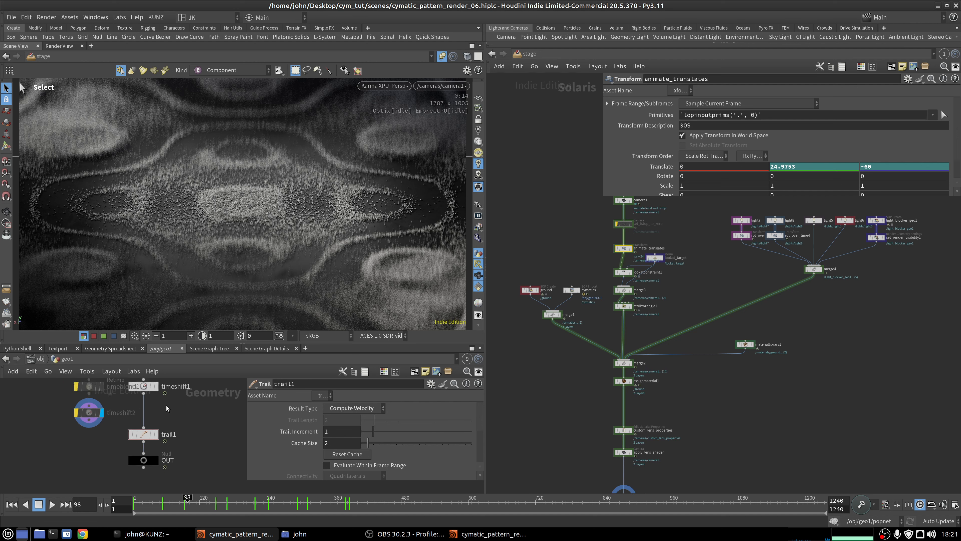
pyautogui.moveTo(171, 447); pyautogui.dragTo(150, 461)
pyautogui.click(133, 445)
pyautogui.scroll(-3, 133, 446)
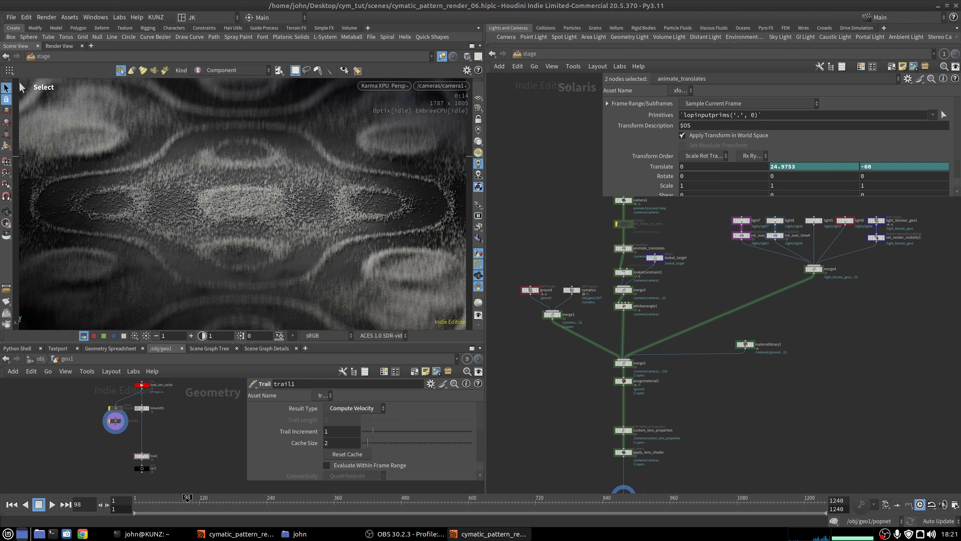
pyautogui.scroll(2, 165, 437)
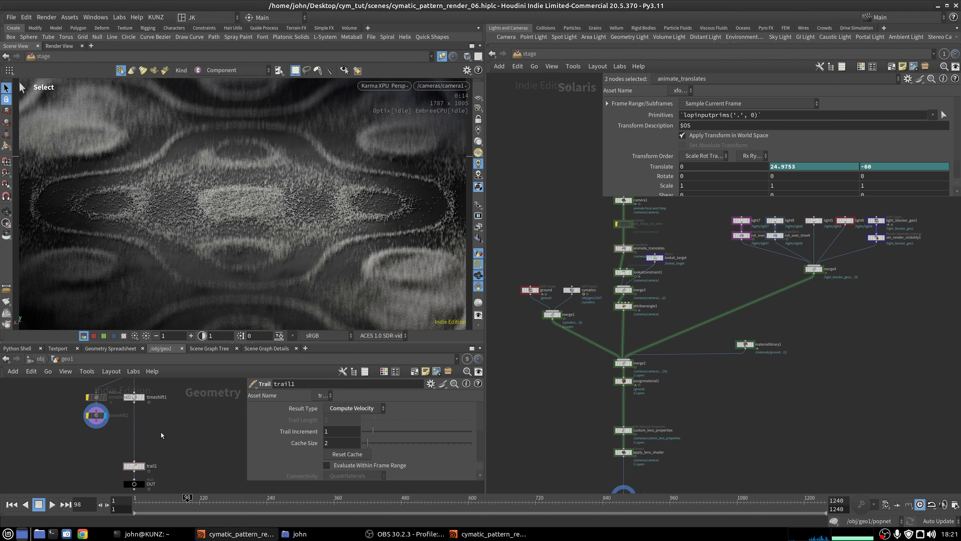
pyautogui.hotkey('ctrl', 'v')
pyautogui.moveTo(135, 445); pyautogui.dragTo(131, 414, button='middle')
pyautogui.scroll(-3, 131, 415)
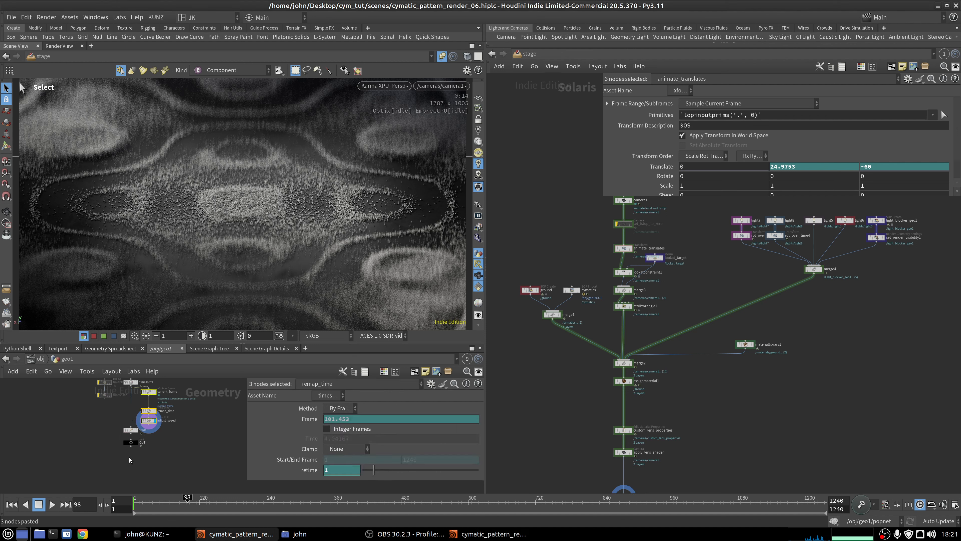